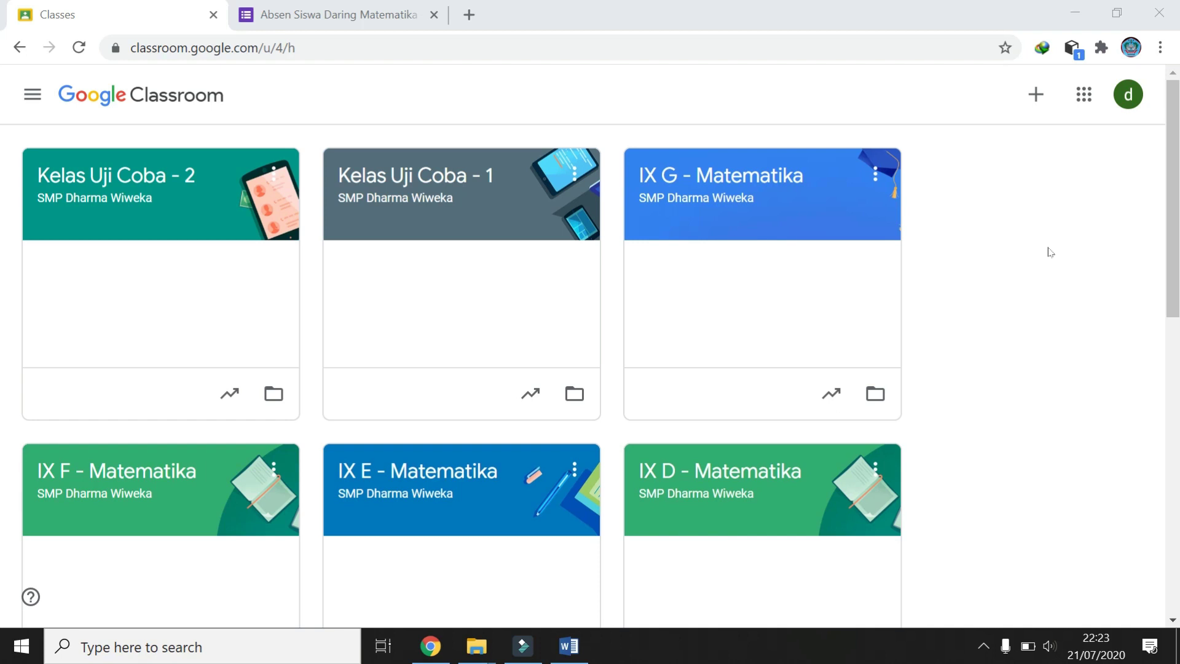
Open the class Kelas Uji Coba - 1 and start a new announcement in its stream.
{"action": "left_click", "coordinate": [407, 179]}
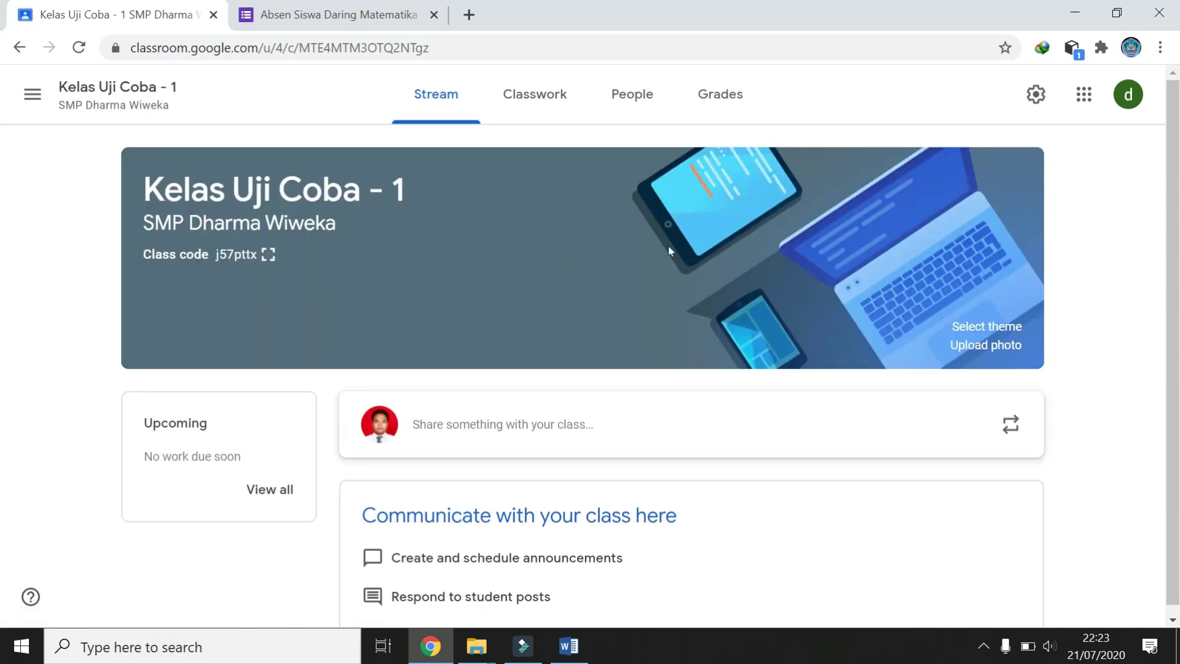
{"action": "scroll", "coordinate": [664, 246], "scroll_direction": "down", "scroll_amount": 1}
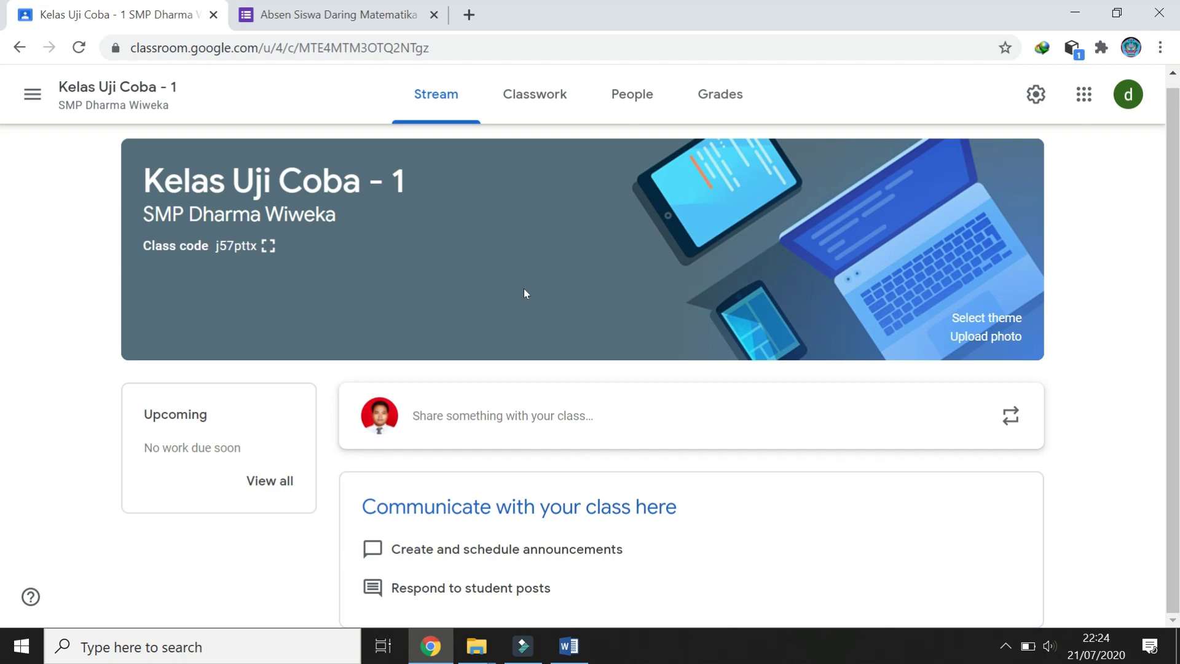
{"action": "left_click", "coordinate": [489, 421]}
{"action": "scroll", "coordinate": [487, 368], "scroll_direction": "down", "scroll_amount": 3}
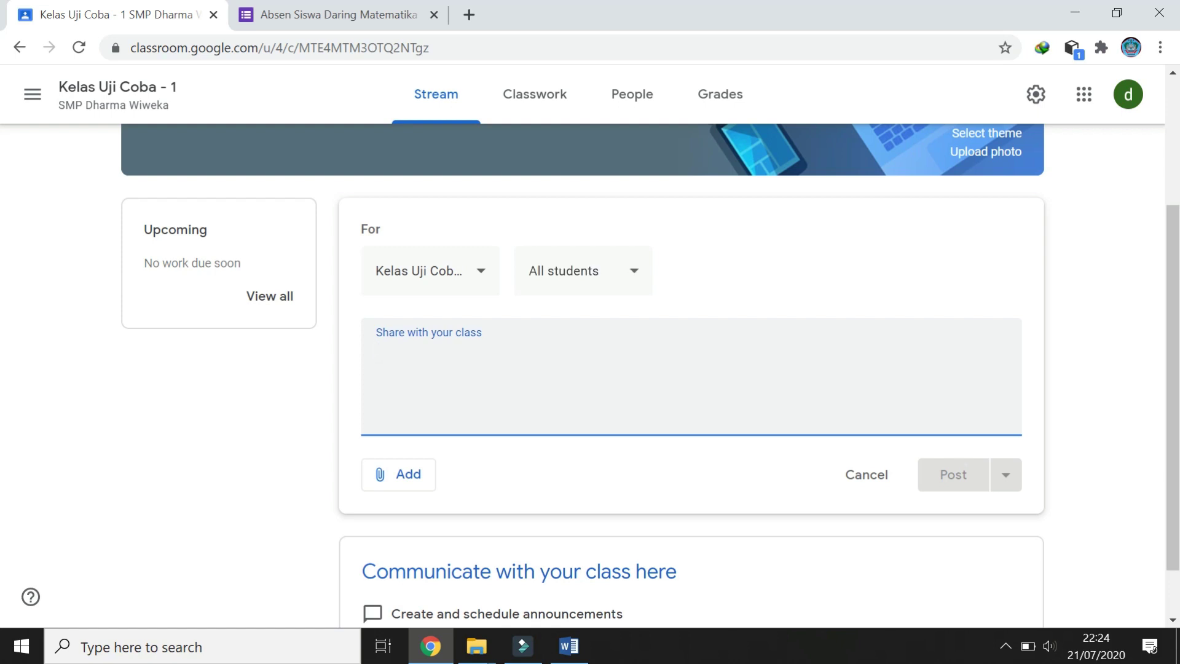
Switch to the Word document Salam Pembuka and copy the greeting from "Selamat pagi anak-anak." through "Kemudian kalian absen juga lewat link di bawah ya anak-anak.".
{"action": "left_click", "coordinate": [568, 645]}
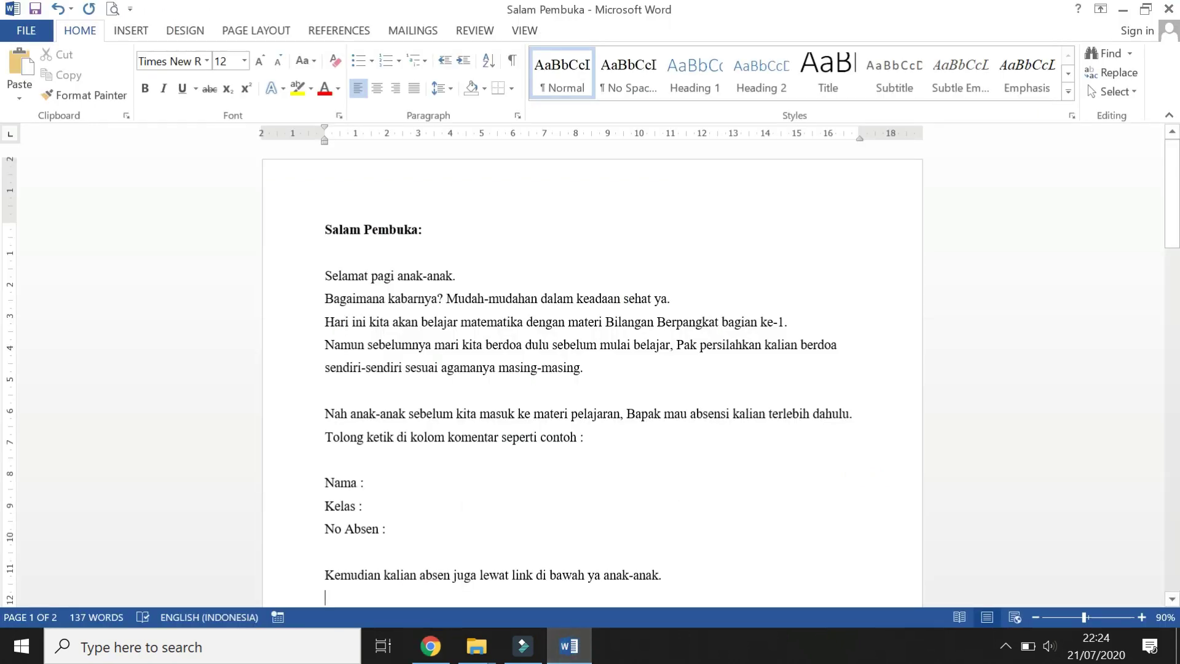
{"action": "scroll", "coordinate": [590, 369], "scroll_direction": "down", "scroll_amount": 1}
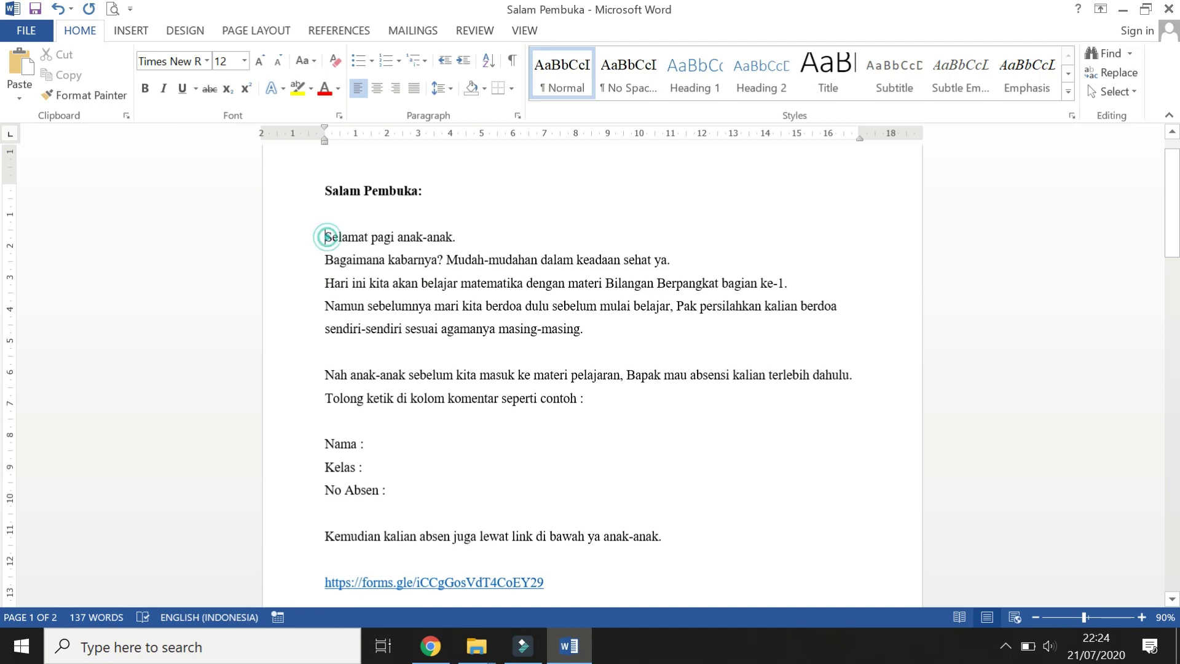
{"action": "left_click_drag", "start_coordinate": [325, 237], "coordinate": [667, 537]}
{"action": "scroll", "coordinate": [639, 467], "scroll_direction": "down", "scroll_amount": 1}
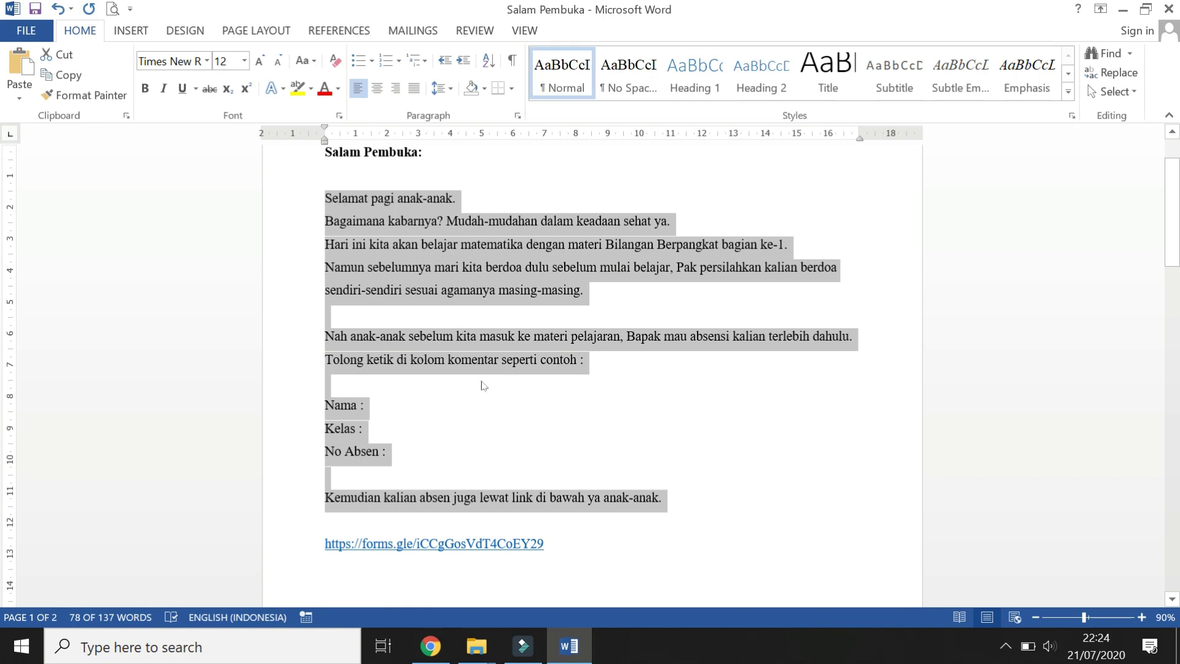
{"action": "scroll", "coordinate": [496, 404], "scroll_direction": "down", "scroll_amount": 1}
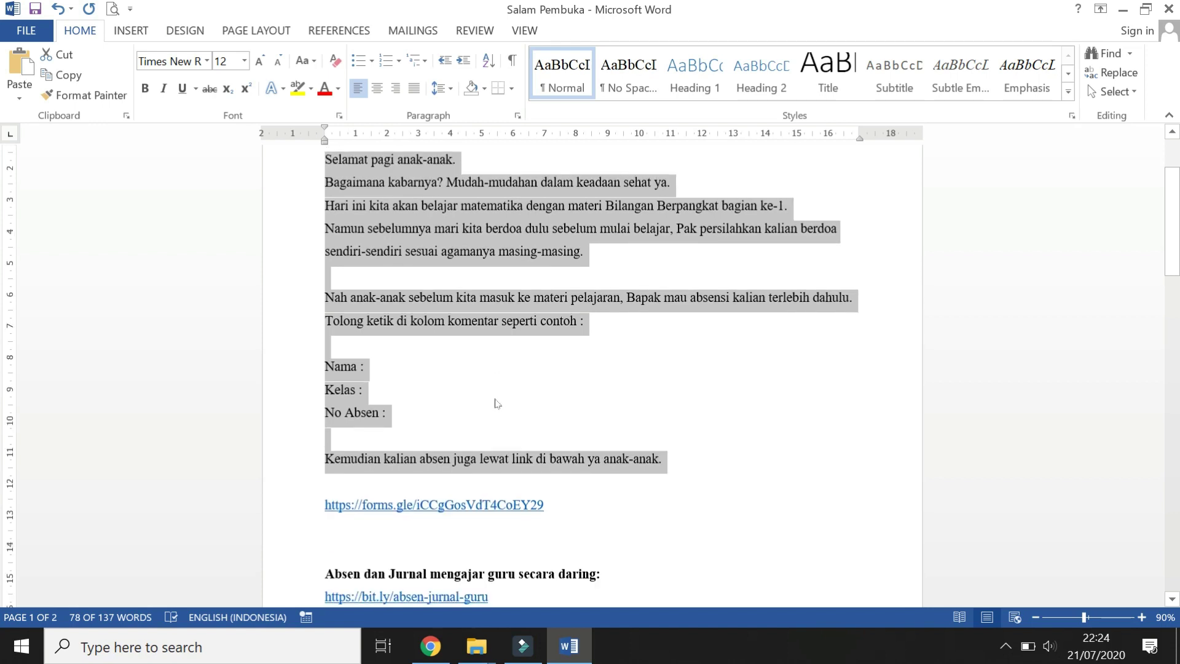
{"action": "right_click", "coordinate": [465, 226]}
{"action": "left_click", "coordinate": [505, 252]}
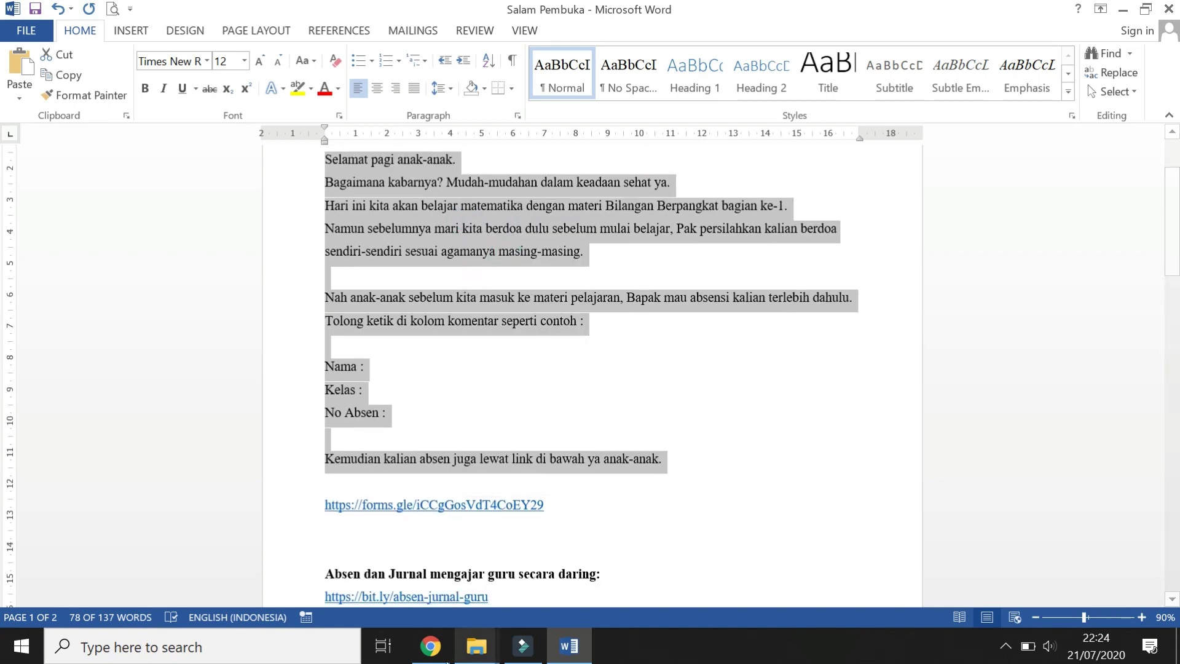
Switch back to Google Classroom in Chrome and paste the copied greeting into the announcement text.
{"action": "left_click", "coordinate": [430, 645]}
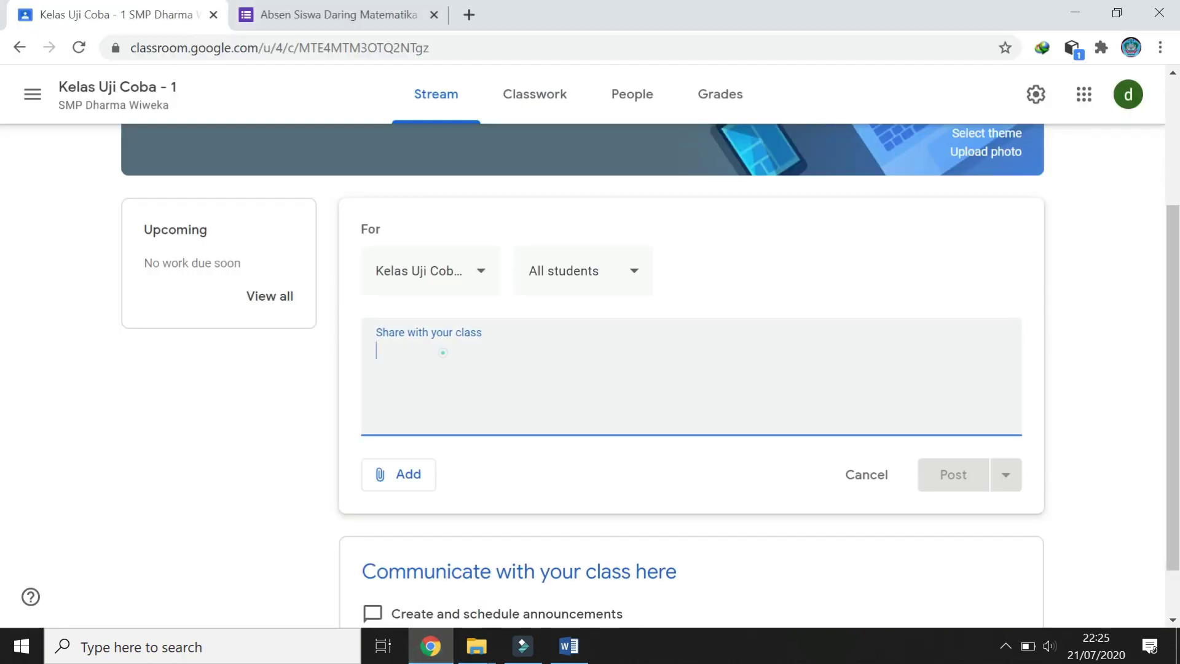
{"action": "key", "text": "ctrl+v"}
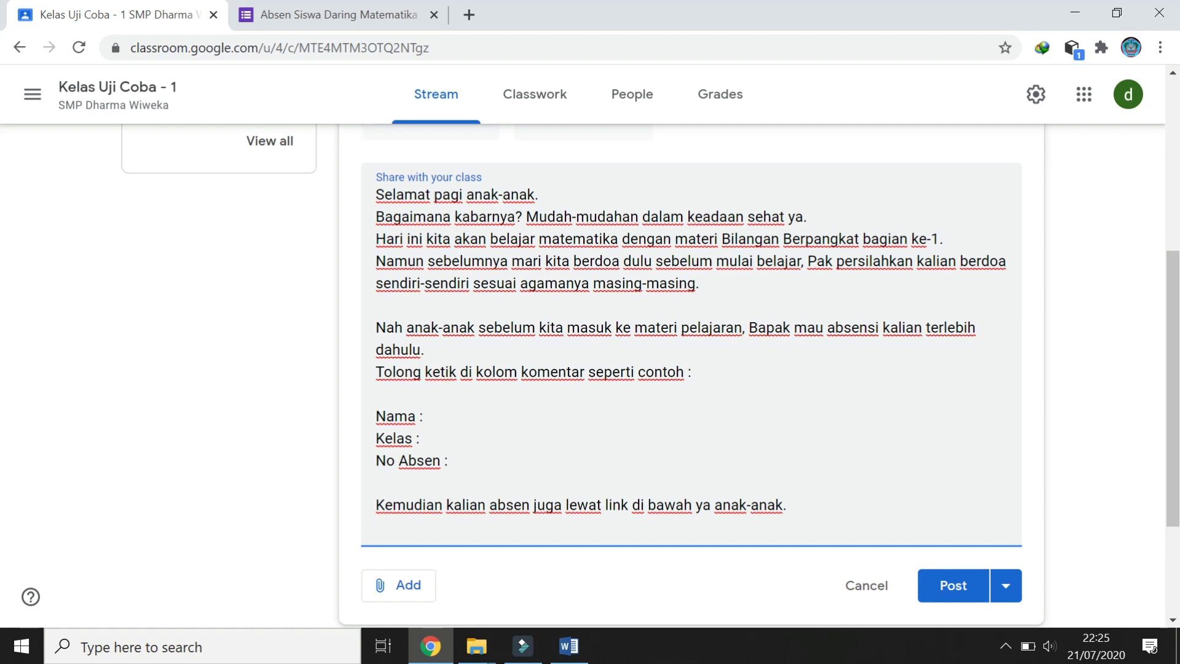
{"action": "scroll", "coordinate": [691, 344], "scroll_direction": "down", "scroll_amount": 2}
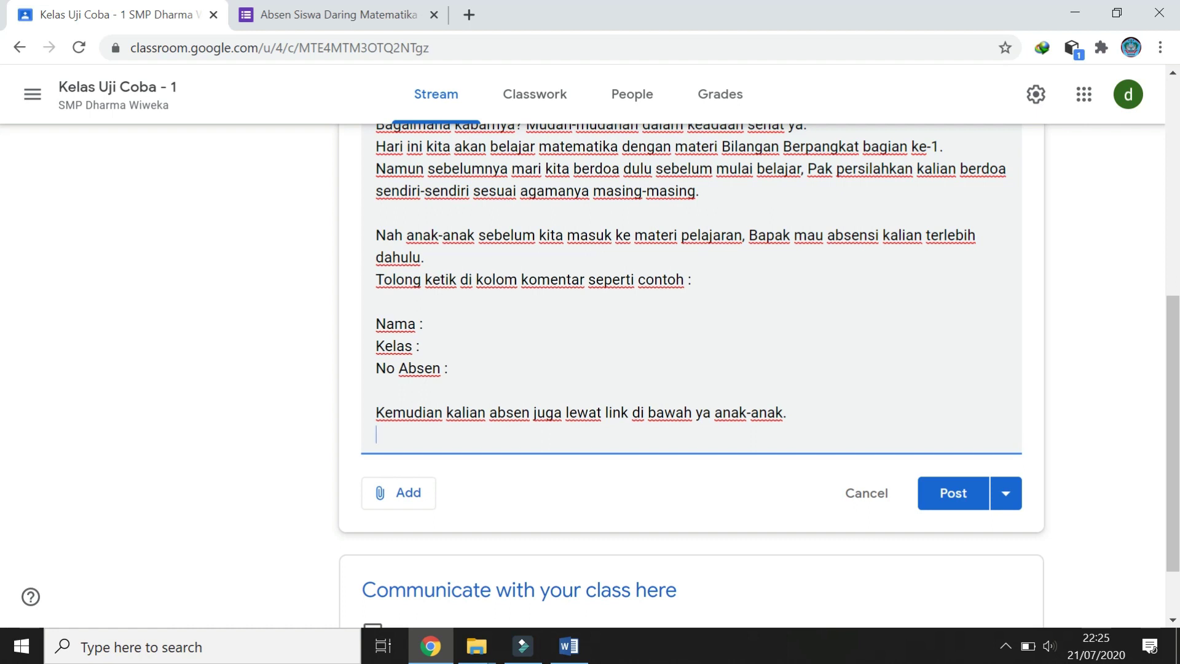
{"action": "scroll", "coordinate": [692, 369], "scroll_direction": "down", "scroll_amount": 1}
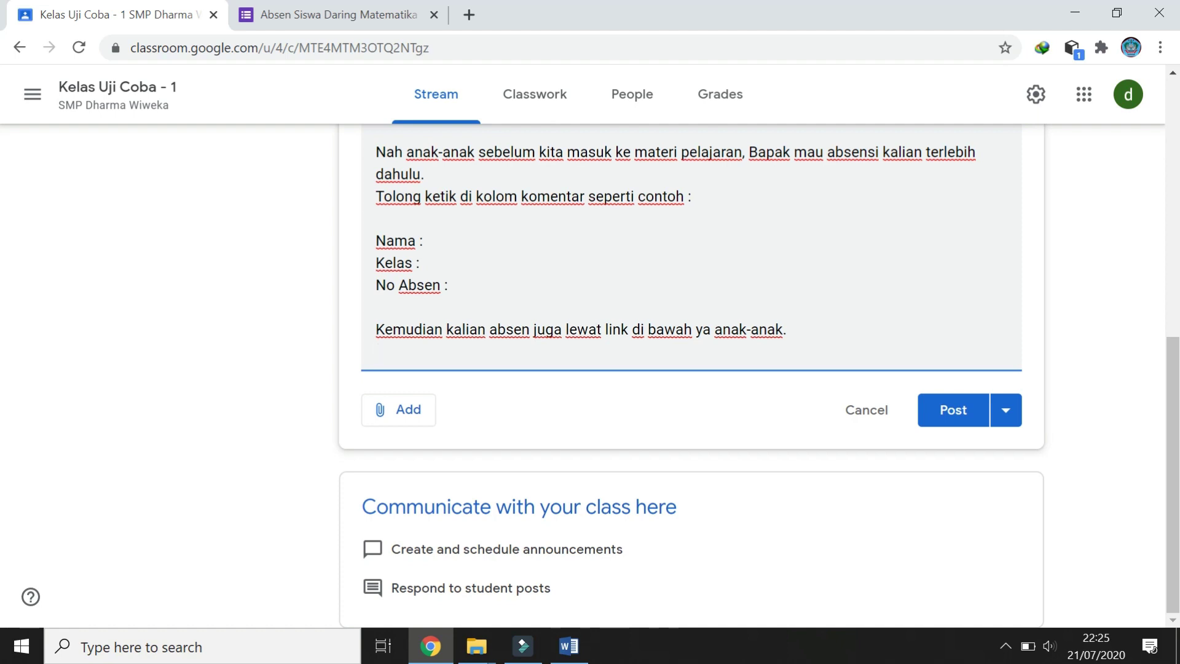
{"action": "scroll", "coordinate": [691, 369], "scroll_direction": "up", "scroll_amount": 1}
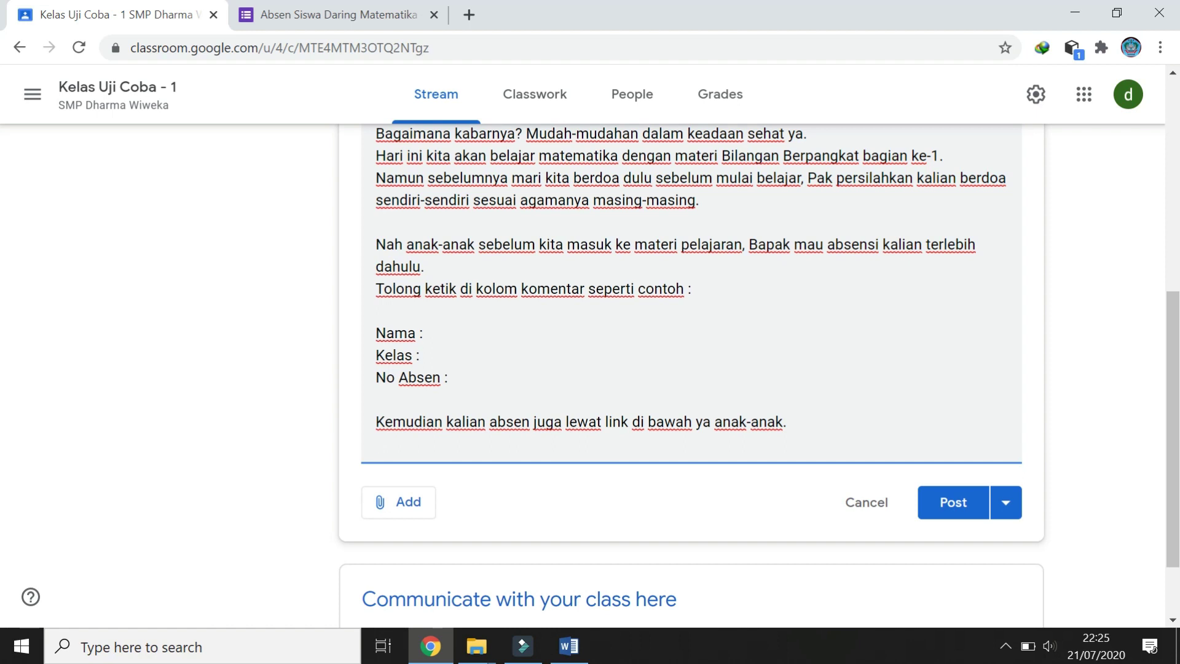
{"action": "scroll", "coordinate": [350, 132], "scroll_direction": "up", "scroll_amount": 3}
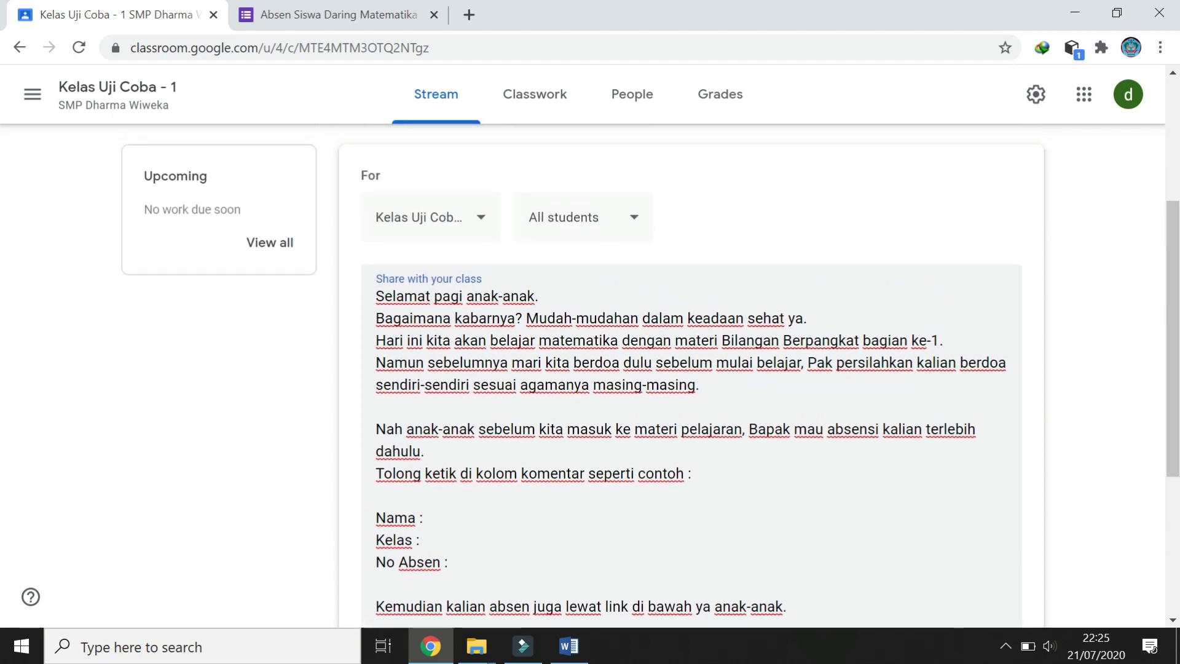
Generate a shortened share link for the Absen Siswa Daring Matematika form and copy it.
{"action": "left_click", "coordinate": [335, 15]}
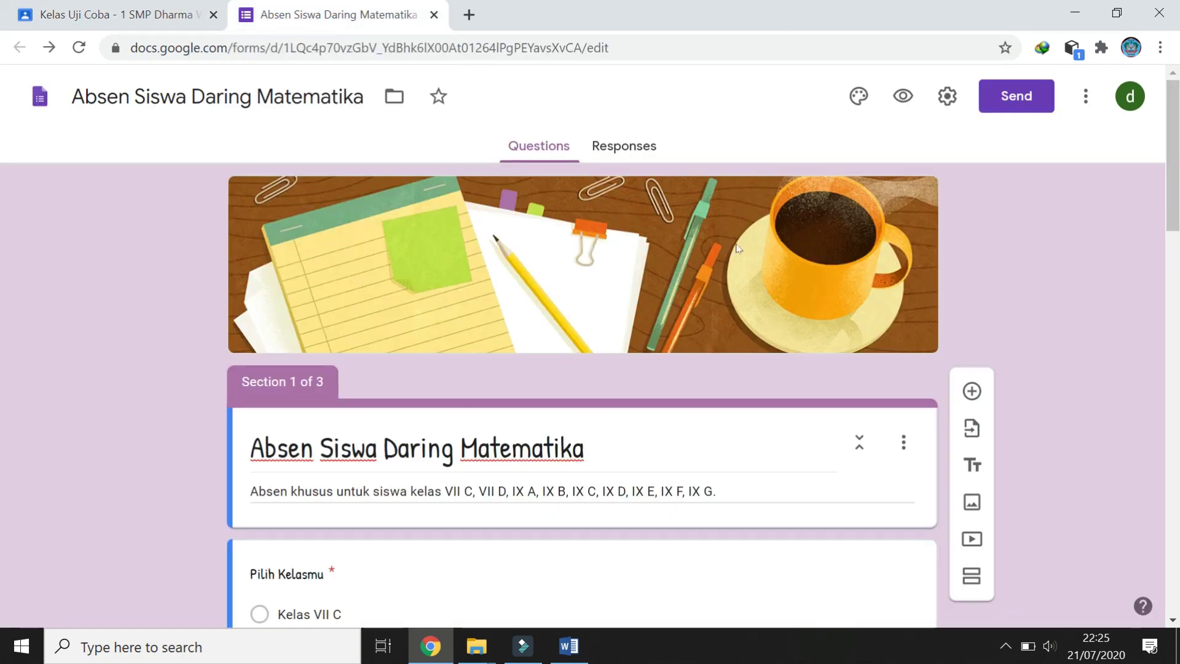
{"action": "scroll", "coordinate": [686, 271], "scroll_direction": "down", "scroll_amount": 5}
{"action": "scroll", "coordinate": [682, 268], "scroll_direction": "up", "scroll_amount": 5}
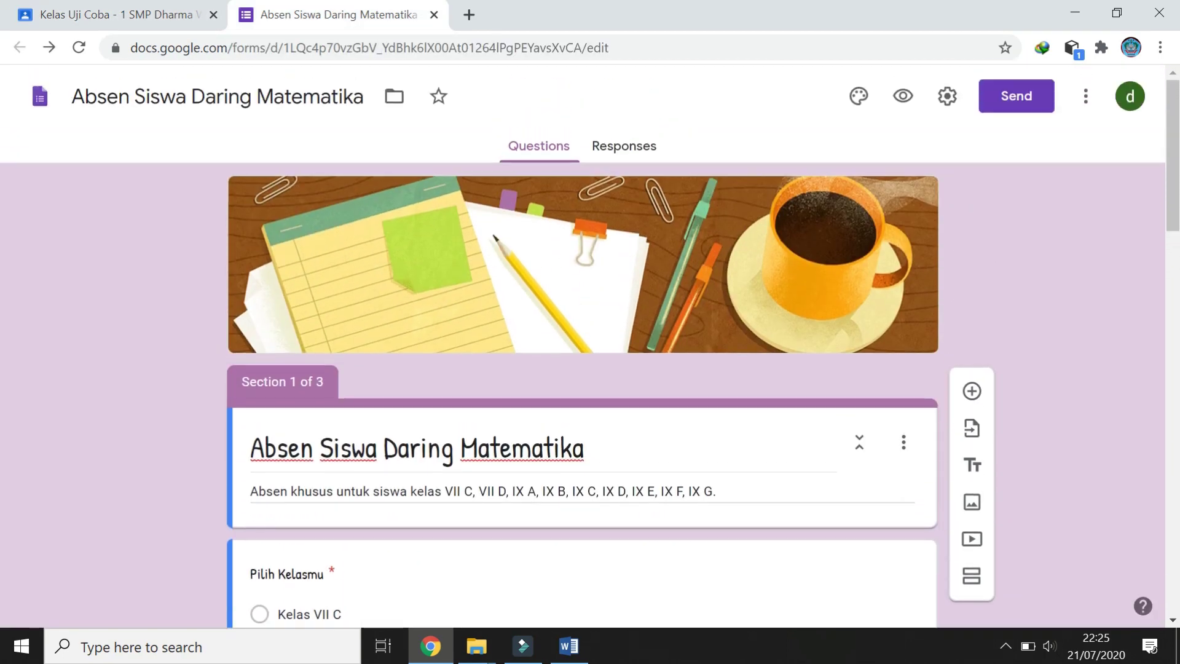
{"action": "left_click", "coordinate": [1017, 97]}
{"action": "left_click", "coordinate": [507, 227]}
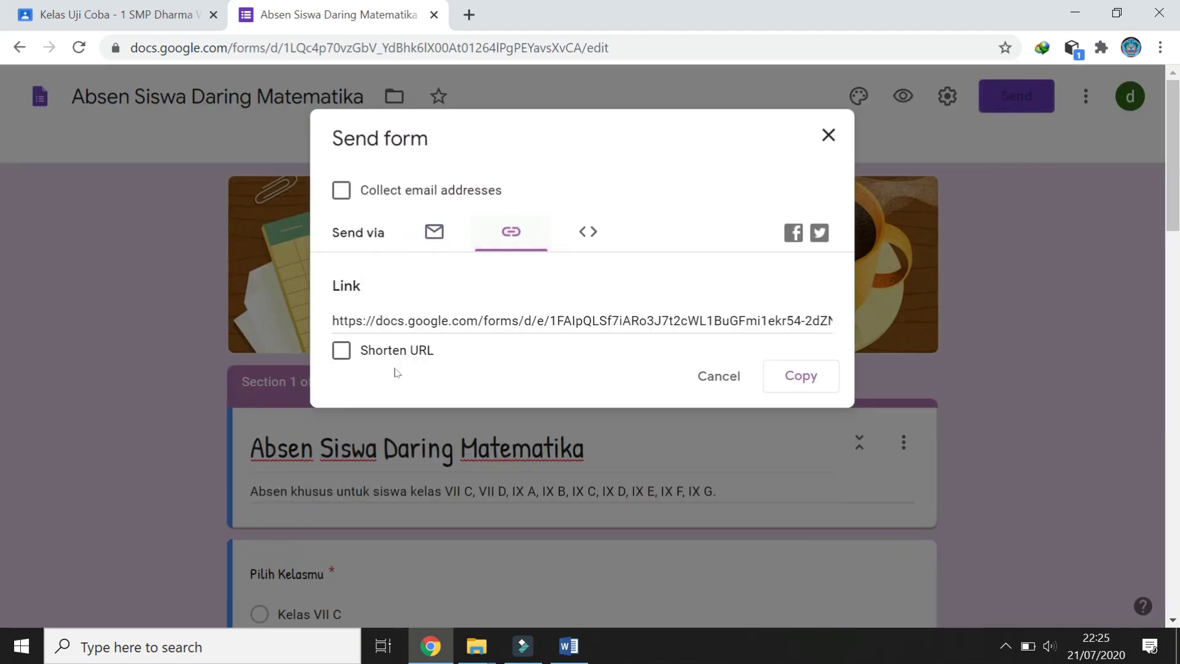
{"action": "left_click", "coordinate": [341, 351]}
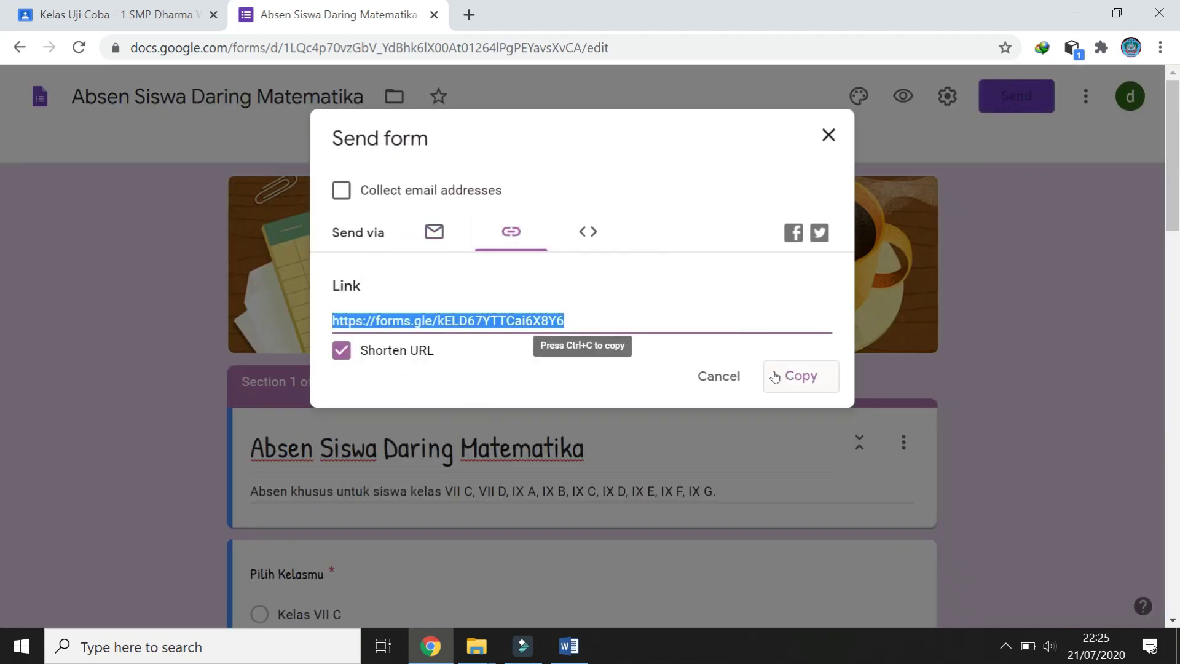
{"action": "left_click", "coordinate": [793, 376]}
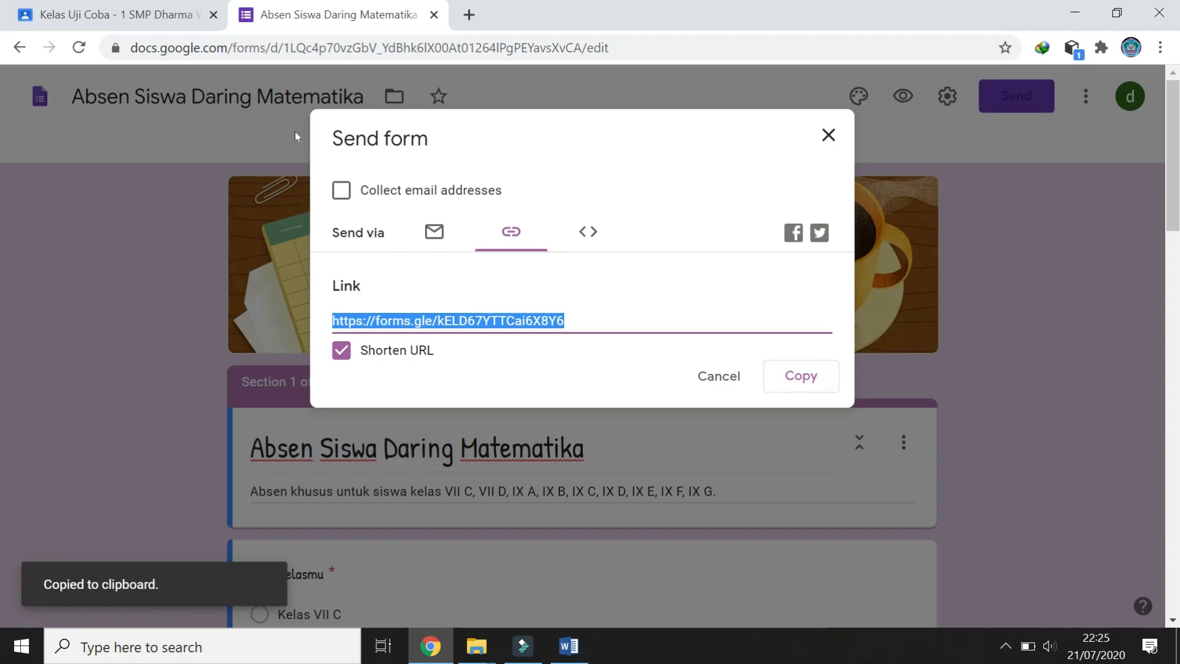
Attach the copied attendance form link to the announcement in Kelas Uji Coba - 1.
{"action": "left_click", "coordinate": [109, 15]}
{"action": "scroll", "coordinate": [635, 404], "scroll_direction": "down", "scroll_amount": 5}
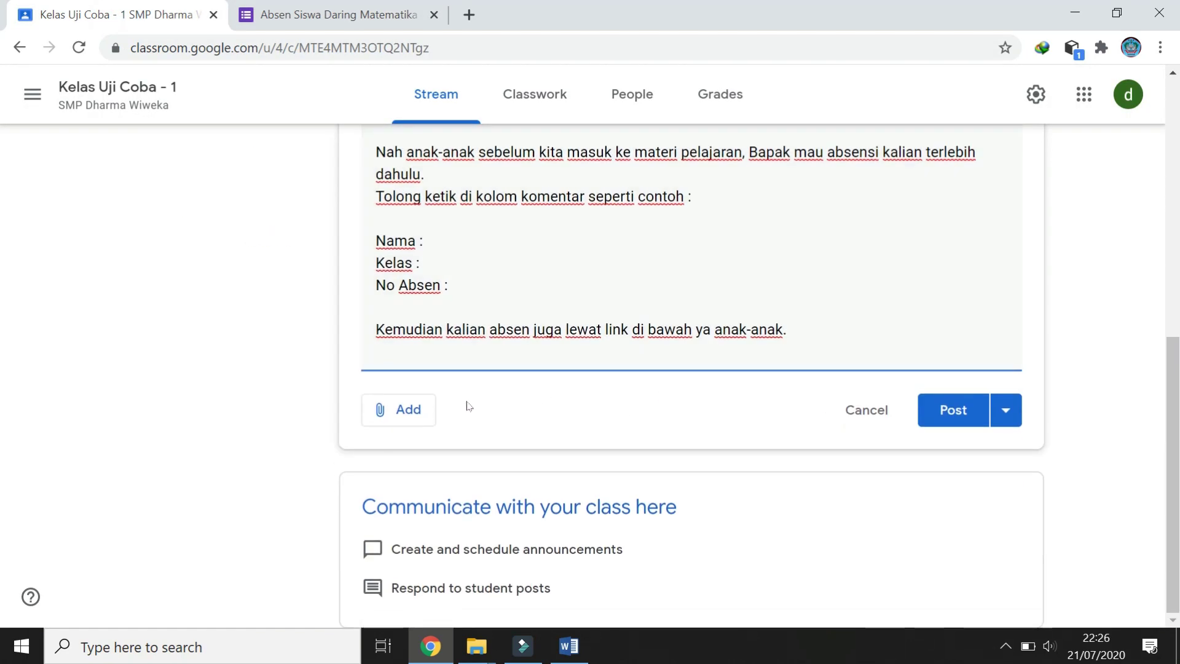
{"action": "left_click", "coordinate": [402, 411]}
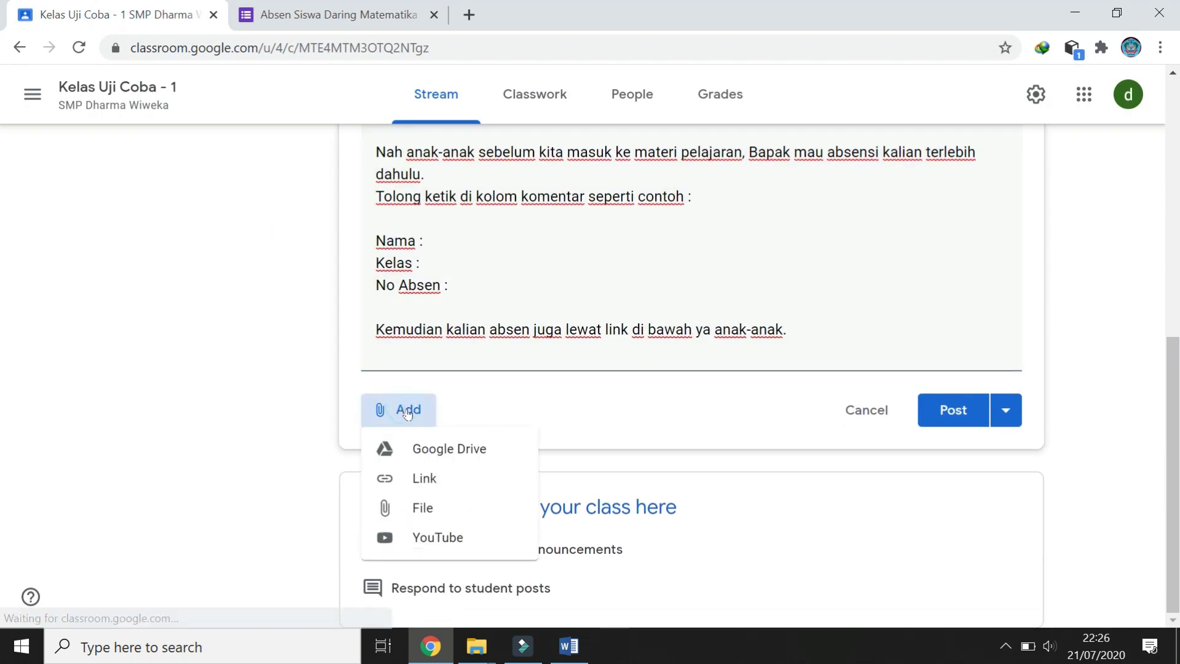
{"action": "left_click", "coordinate": [427, 479]}
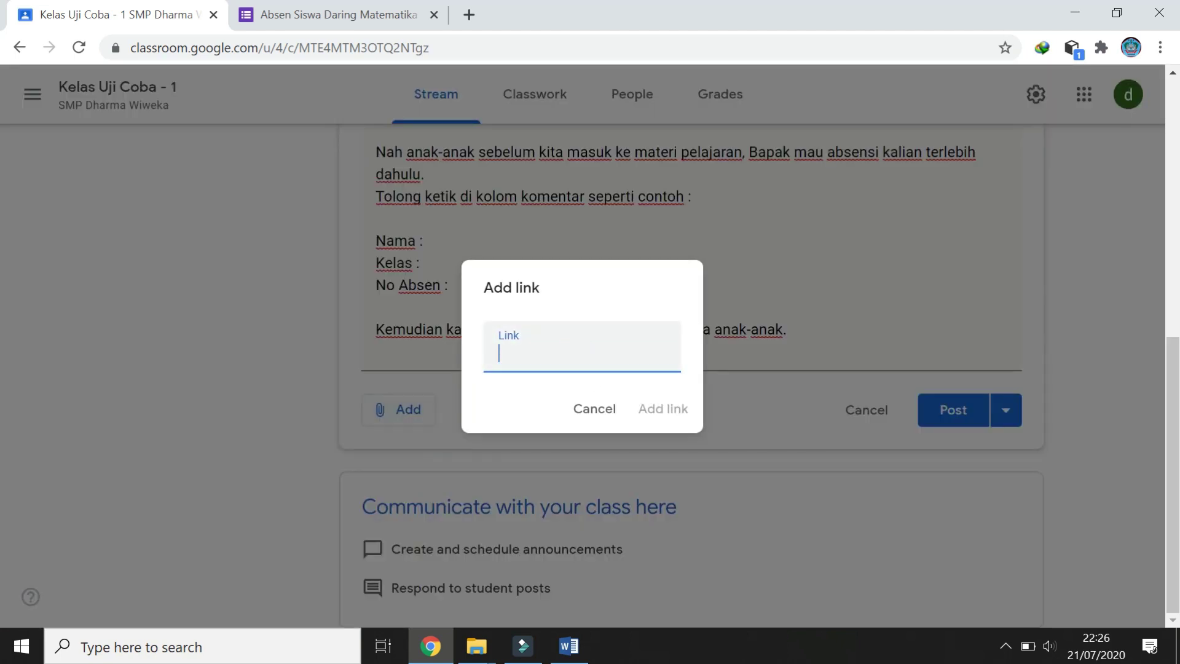
{"action": "right_click", "coordinate": [575, 354]}
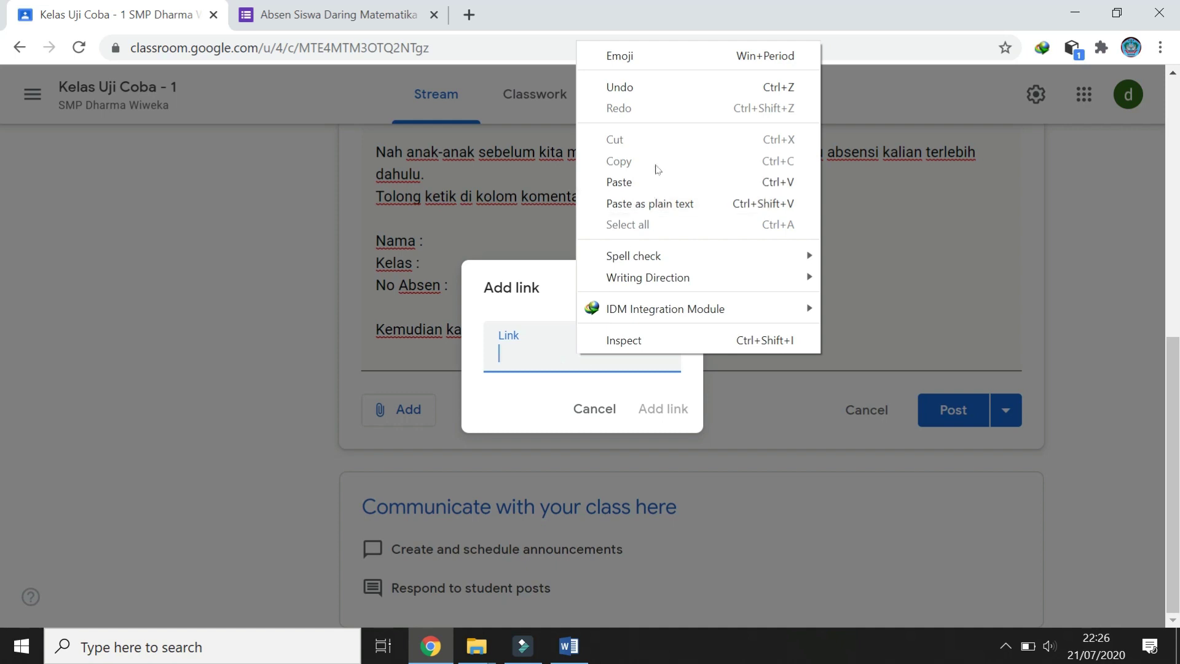
{"action": "left_click", "coordinate": [650, 179]}
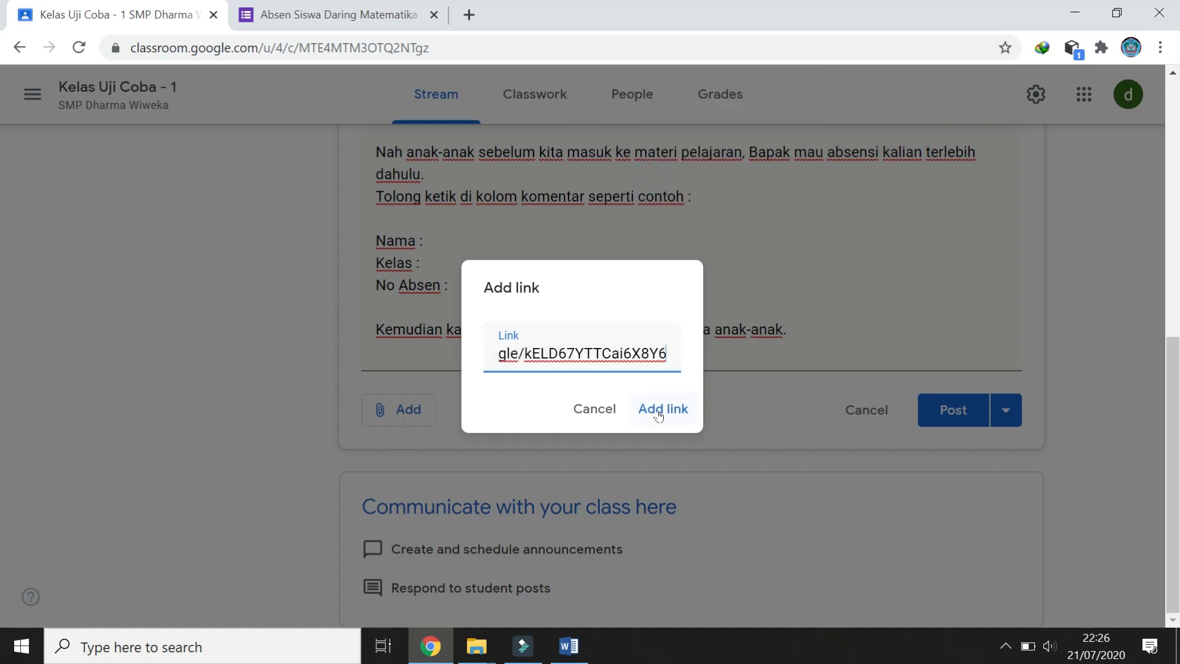
{"action": "left_click", "coordinate": [659, 411]}
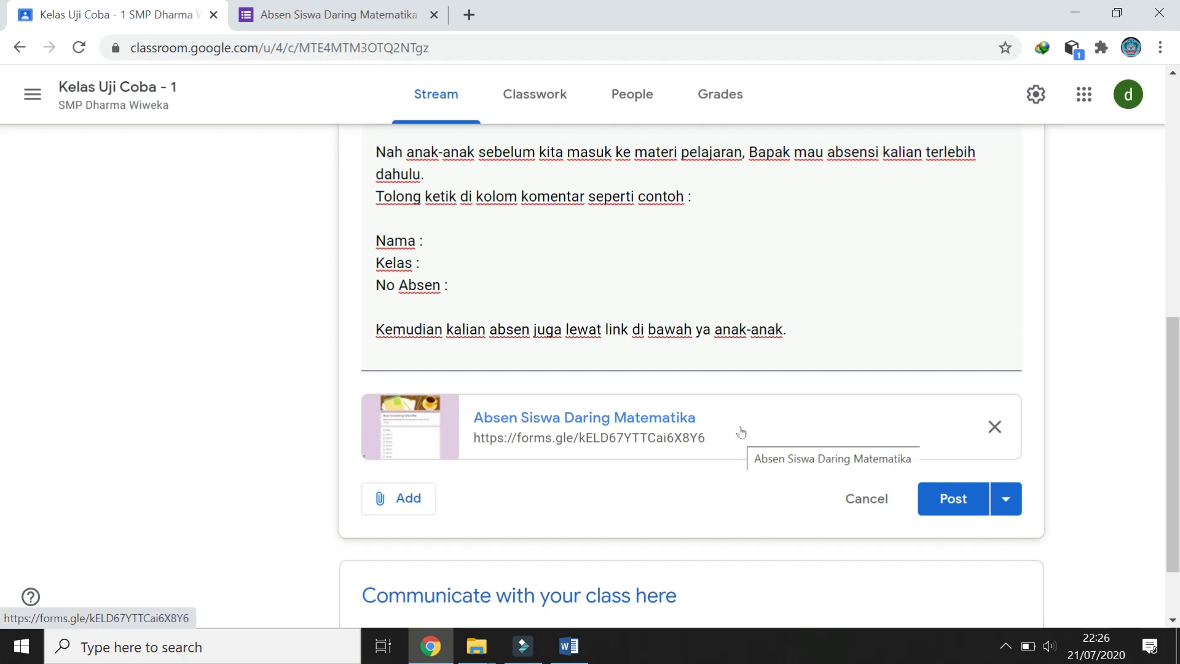
Add Kelas Uji Coba - 2 as a second class receiving the announcement.
{"action": "scroll", "coordinate": [742, 433], "scroll_direction": "up", "scroll_amount": 4}
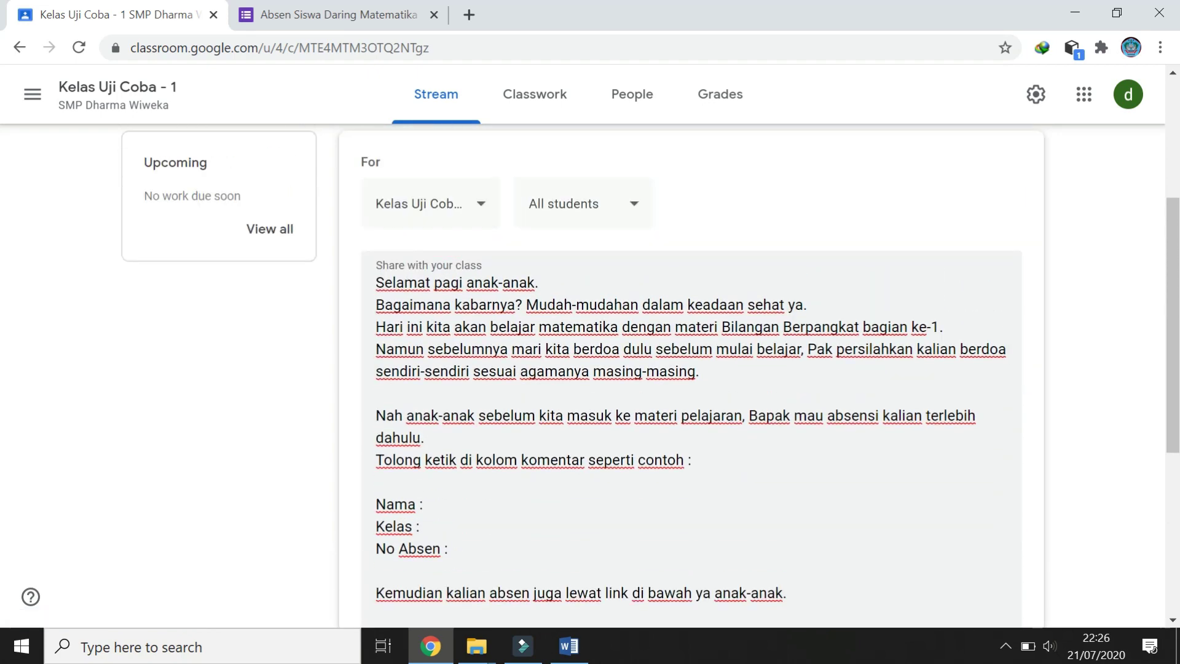
{"action": "scroll", "coordinate": [814, 266], "scroll_direction": "up", "scroll_amount": 2}
{"action": "scroll", "coordinate": [801, 274], "scroll_direction": "down", "scroll_amount": 2}
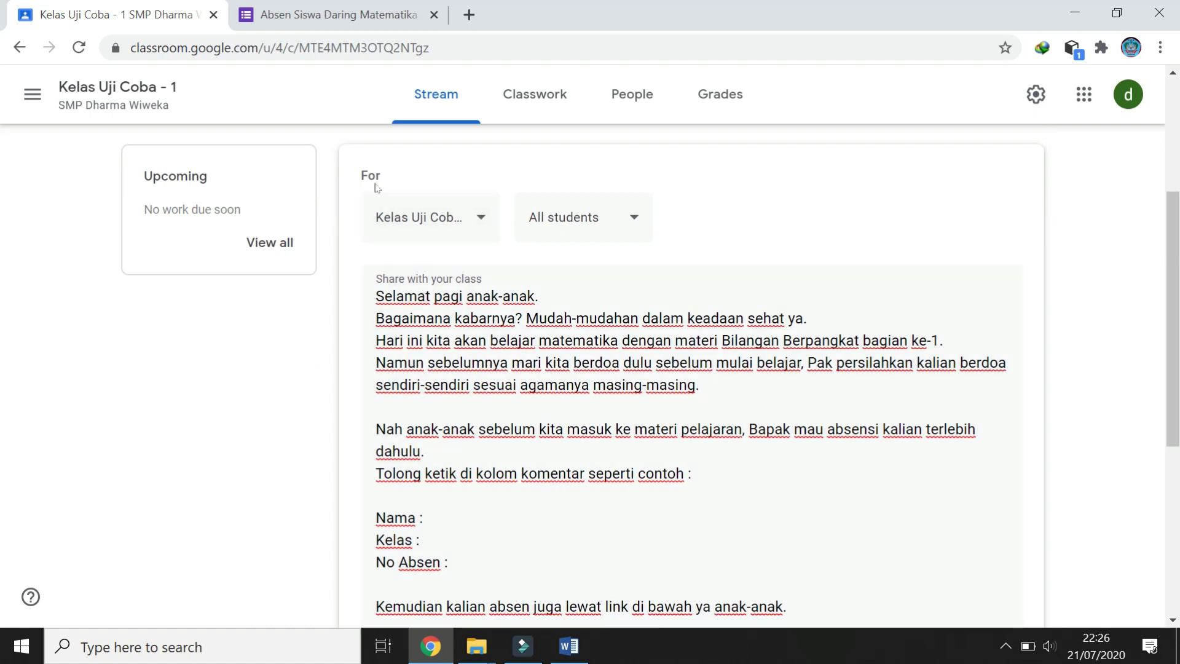
{"action": "left_click", "coordinate": [480, 220]}
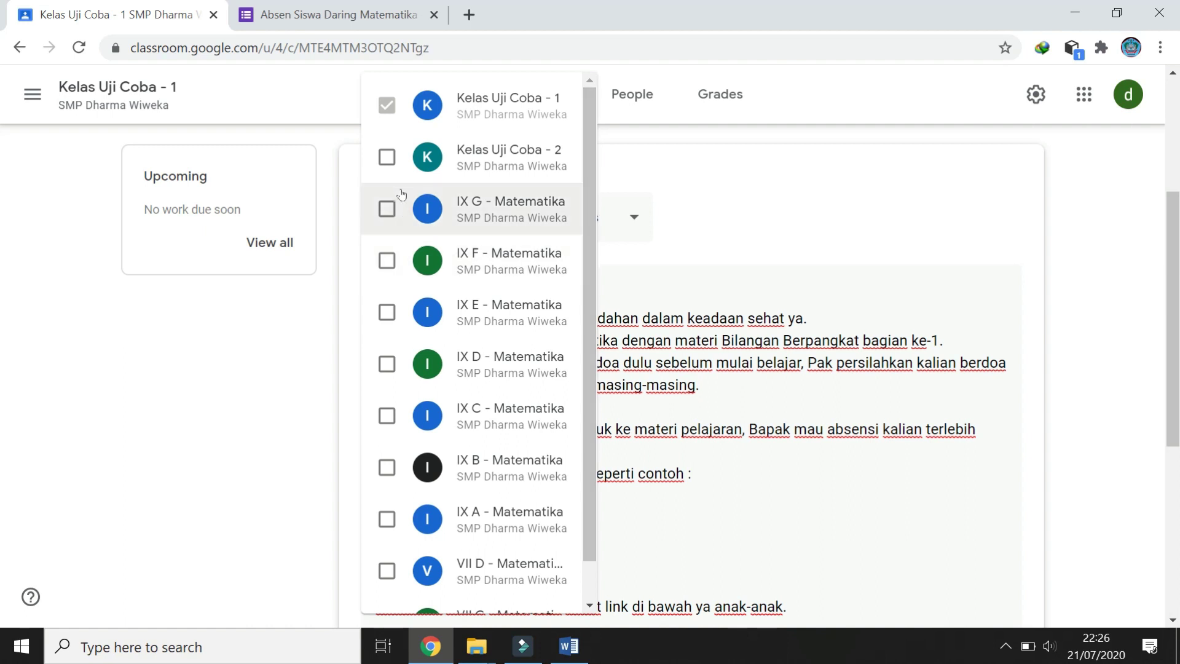
{"action": "left_click", "coordinate": [387, 160]}
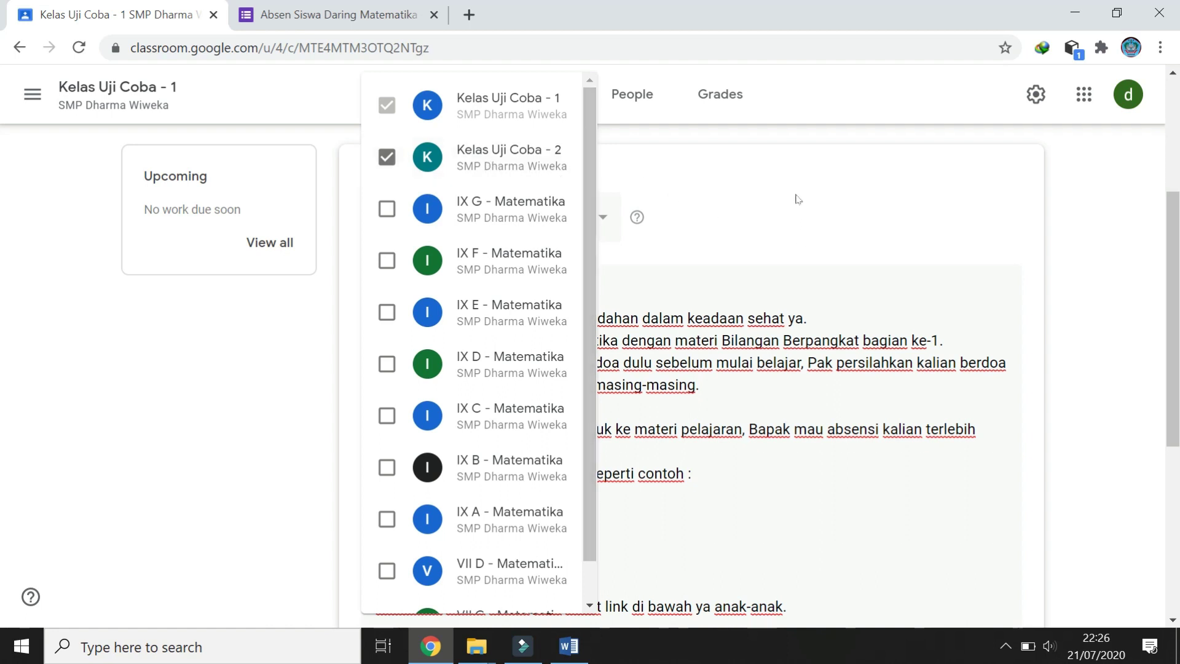
{"action": "left_click", "coordinate": [776, 197]}
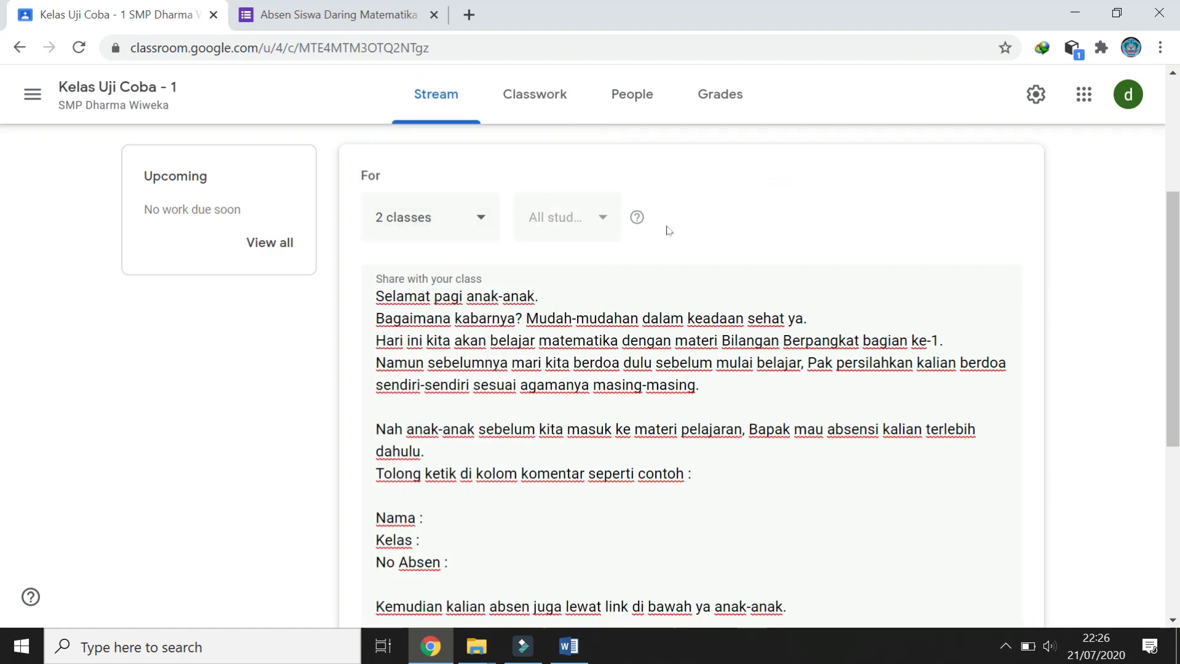
Review the announcement's text, recipients and attachment, and post it to both classes.
{"action": "scroll", "coordinate": [761, 240], "scroll_direction": "down", "scroll_amount": 3}
{"action": "scroll", "coordinate": [477, 400], "scroll_direction": "down", "scroll_amount": 3}
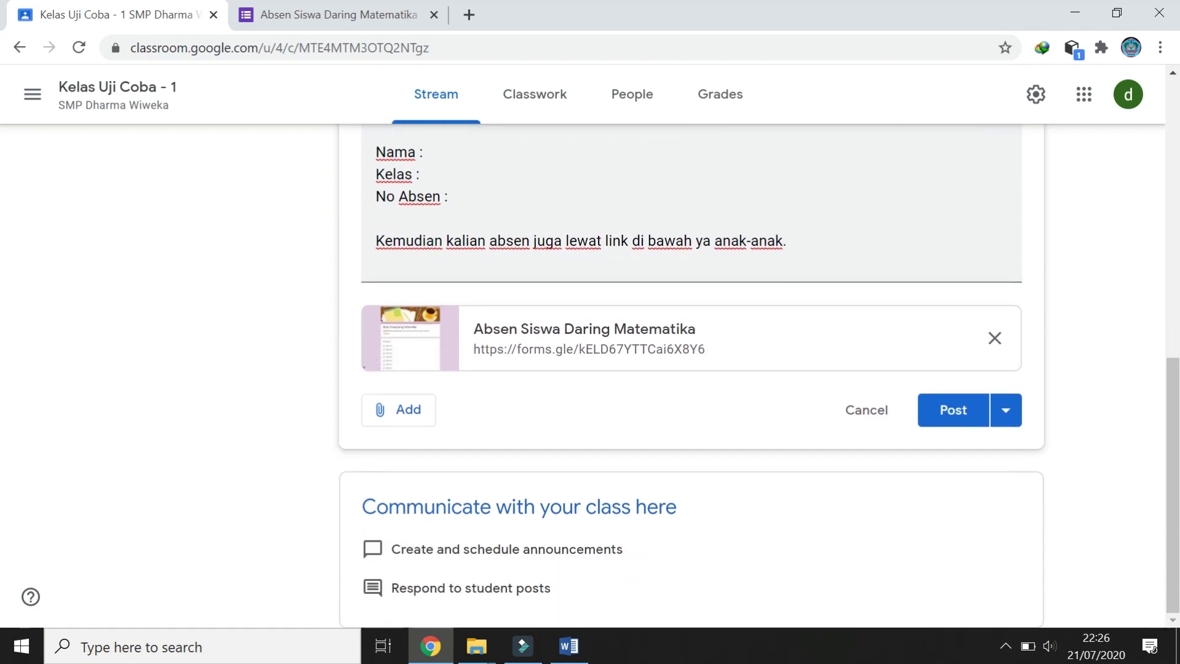
{"action": "scroll", "coordinate": [692, 375], "scroll_direction": "up", "scroll_amount": 6}
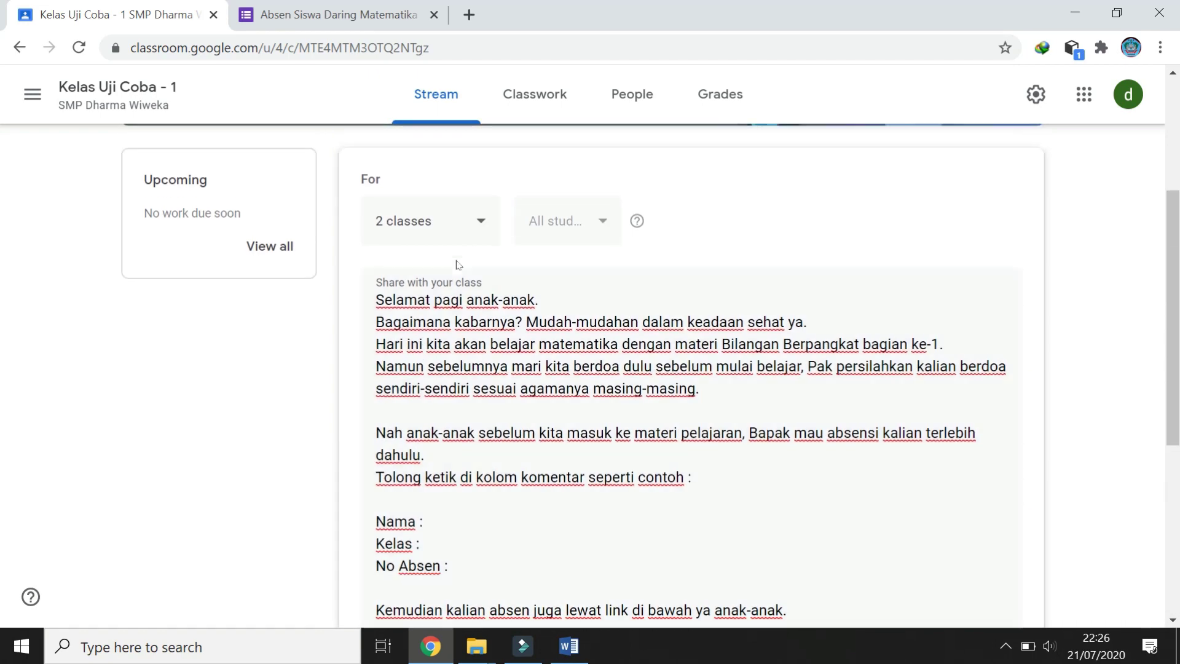
{"action": "scroll", "coordinate": [551, 408], "scroll_direction": "down", "scroll_amount": 6}
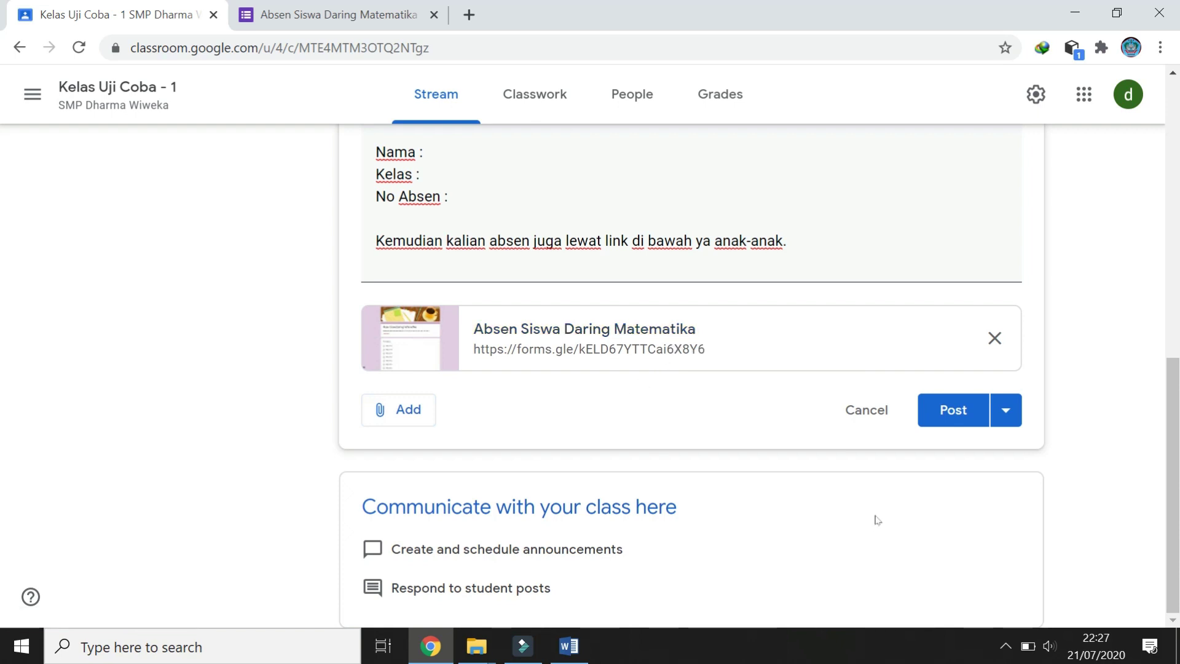
{"action": "left_click", "coordinate": [951, 417]}
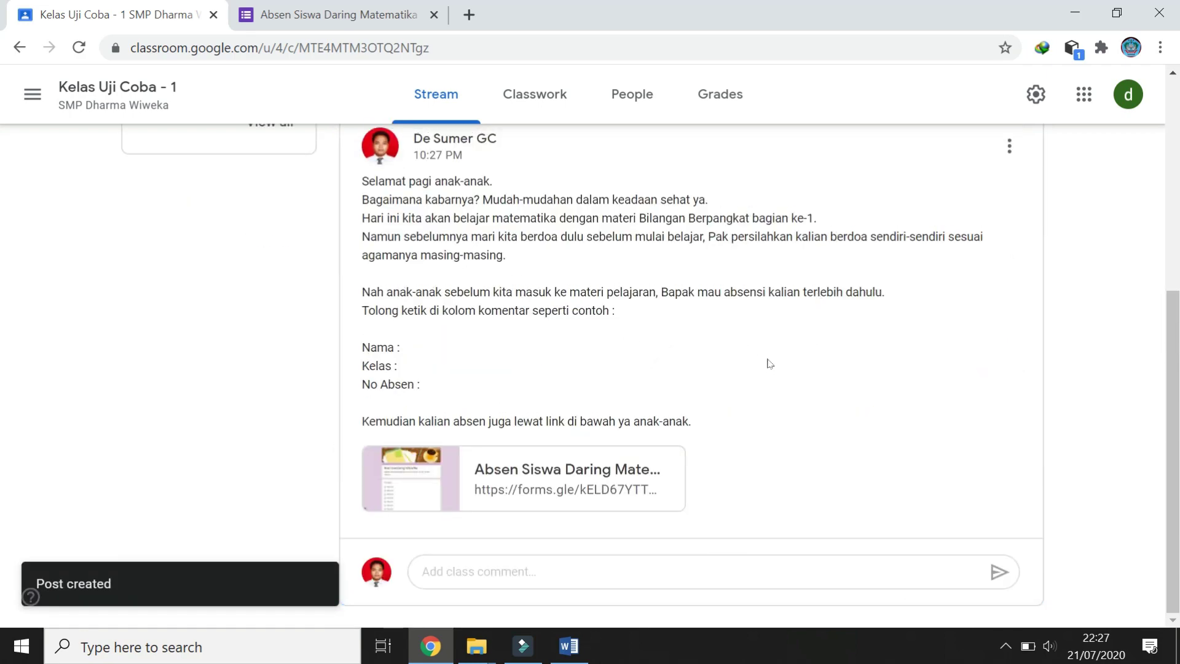
{"action": "scroll", "coordinate": [711, 401], "scroll_direction": "up", "scroll_amount": 2}
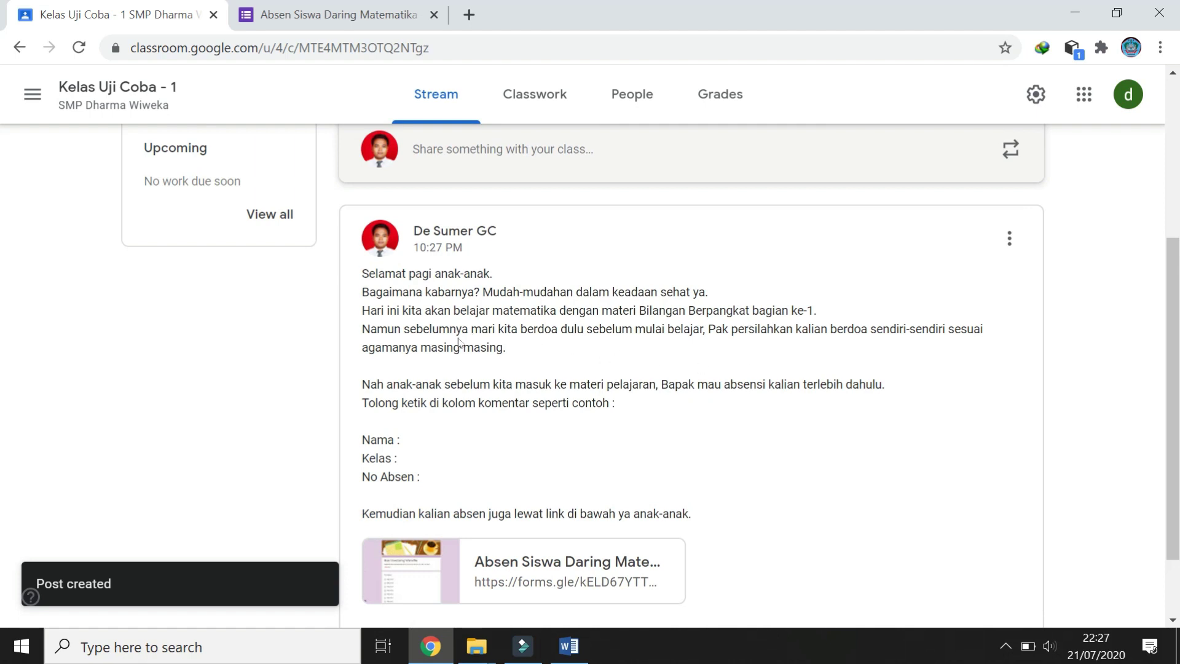
Review the posted announcement in Kelas Uji Coba - 1, including its attached form link and class comment field.
{"action": "scroll", "coordinate": [461, 343], "scroll_direction": "down", "scroll_amount": 2}
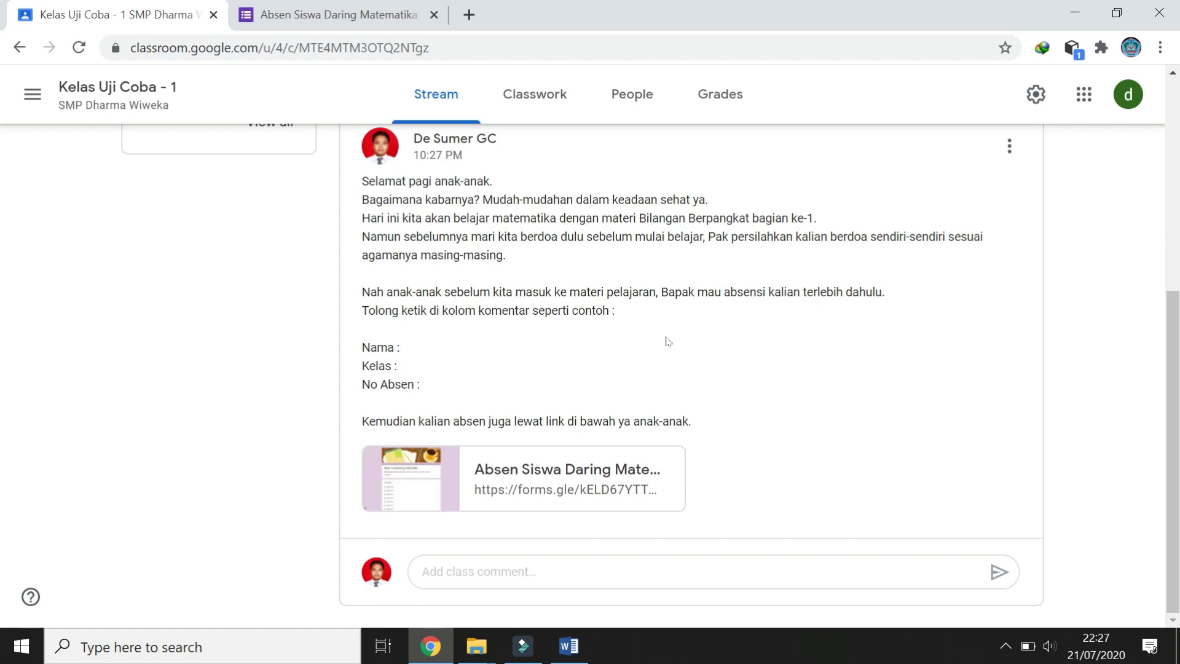
{"action": "left_click", "coordinate": [498, 573]}
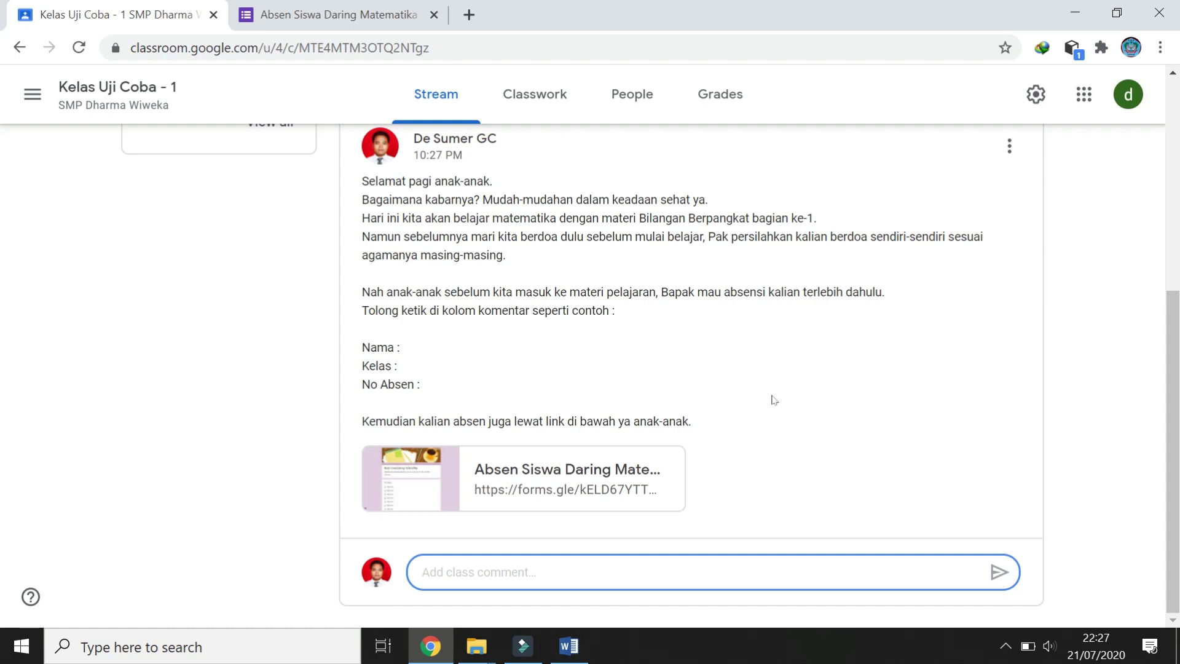
{"action": "scroll", "coordinate": [773, 399], "scroll_direction": "up", "scroll_amount": 1}
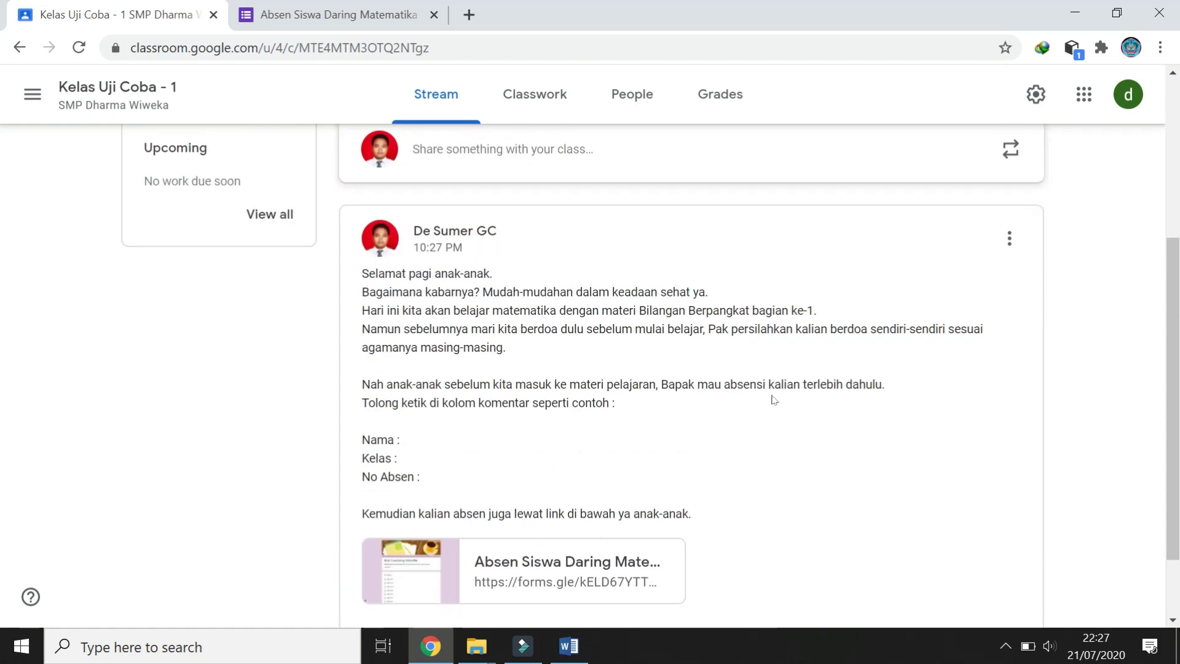
{"action": "scroll", "coordinate": [774, 399], "scroll_direction": "down", "scroll_amount": 1}
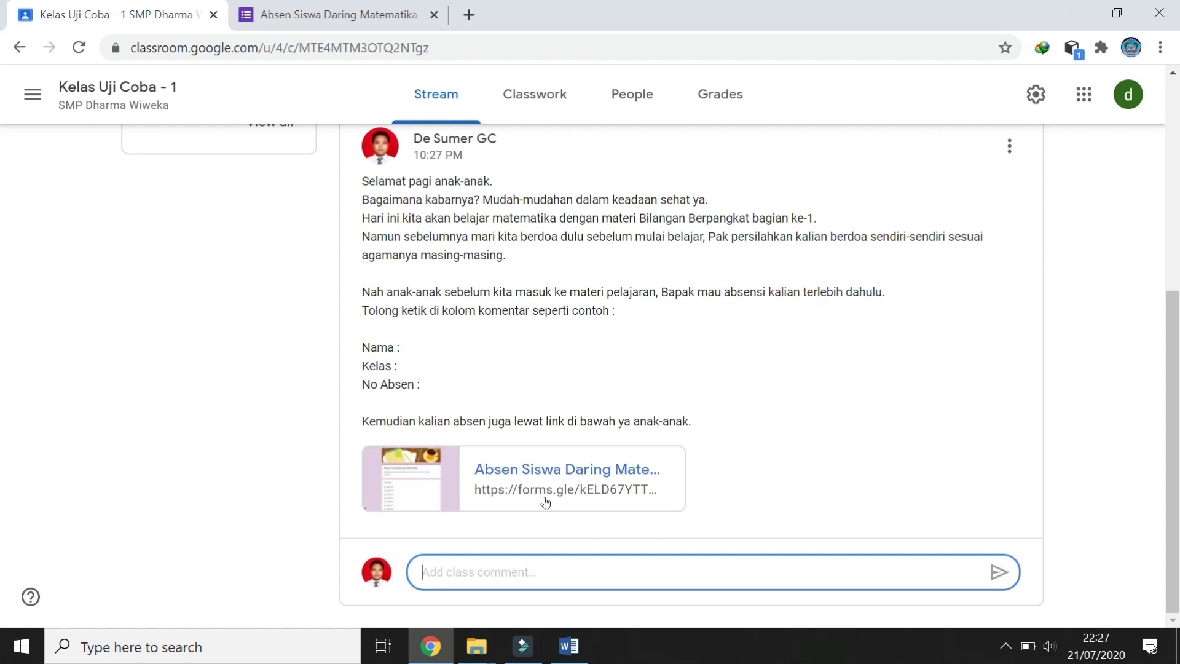
Open the attendance form attached to the post, examine its class choices, and return to the class stream.
{"action": "left_click", "coordinate": [514, 471]}
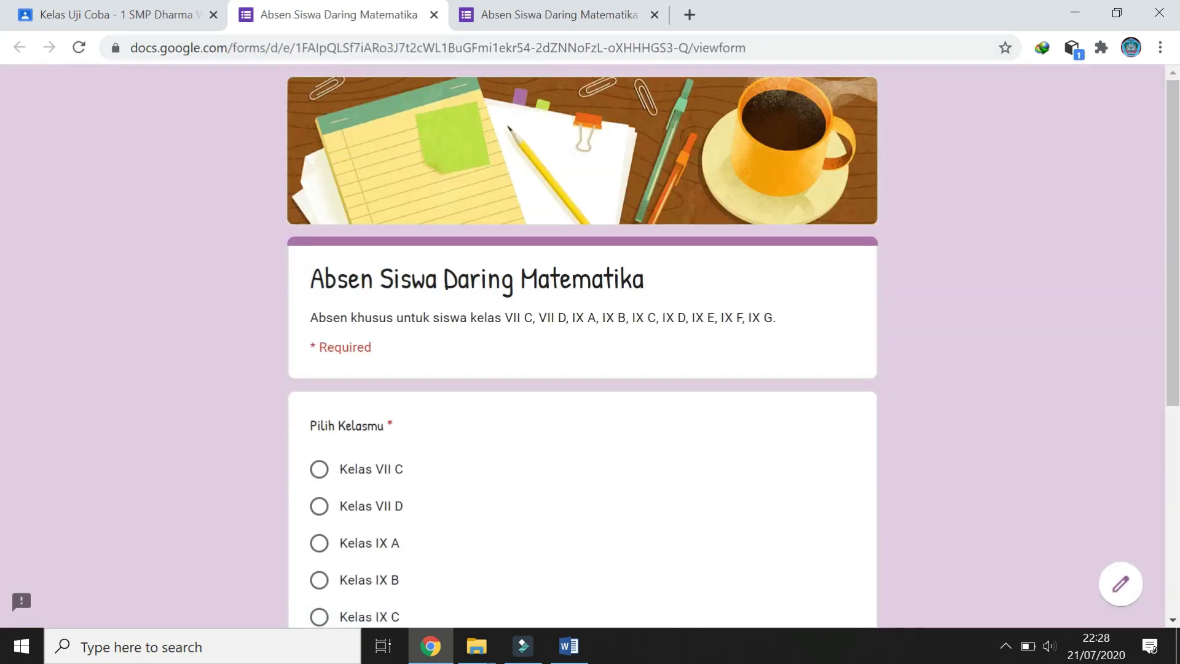
{"action": "scroll", "coordinate": [577, 303], "scroll_direction": "down", "scroll_amount": 6}
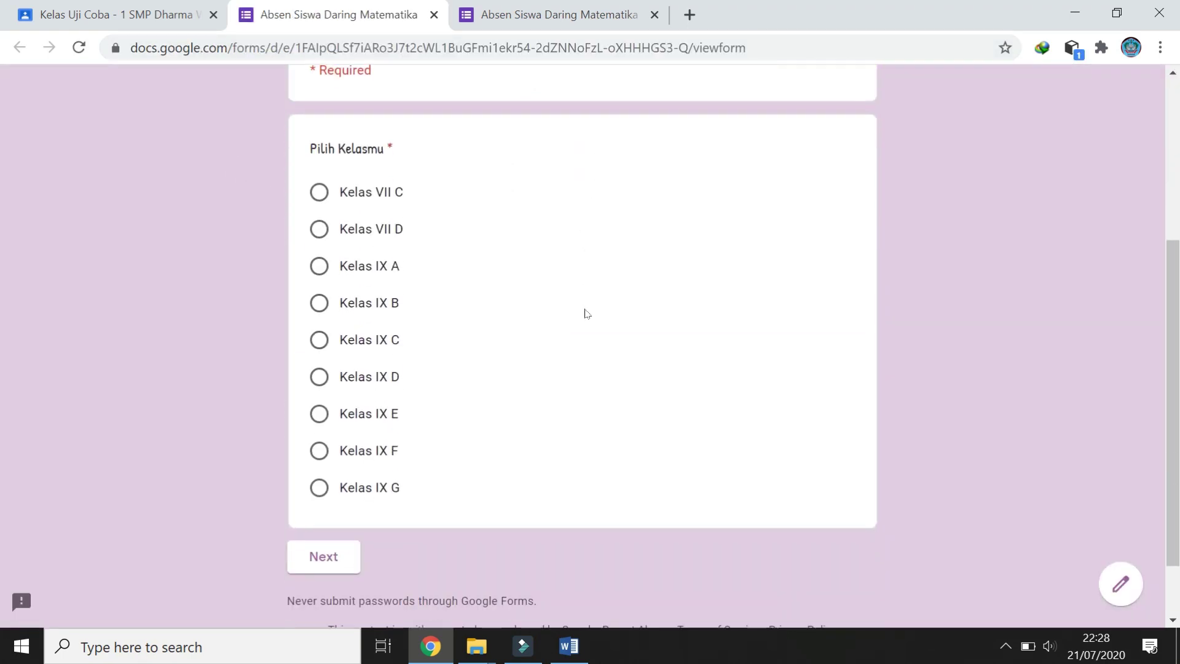
{"action": "scroll", "coordinate": [458, 307], "scroll_direction": "up", "scroll_amount": 3}
{"action": "scroll", "coordinate": [463, 322], "scroll_direction": "down", "scroll_amount": 2}
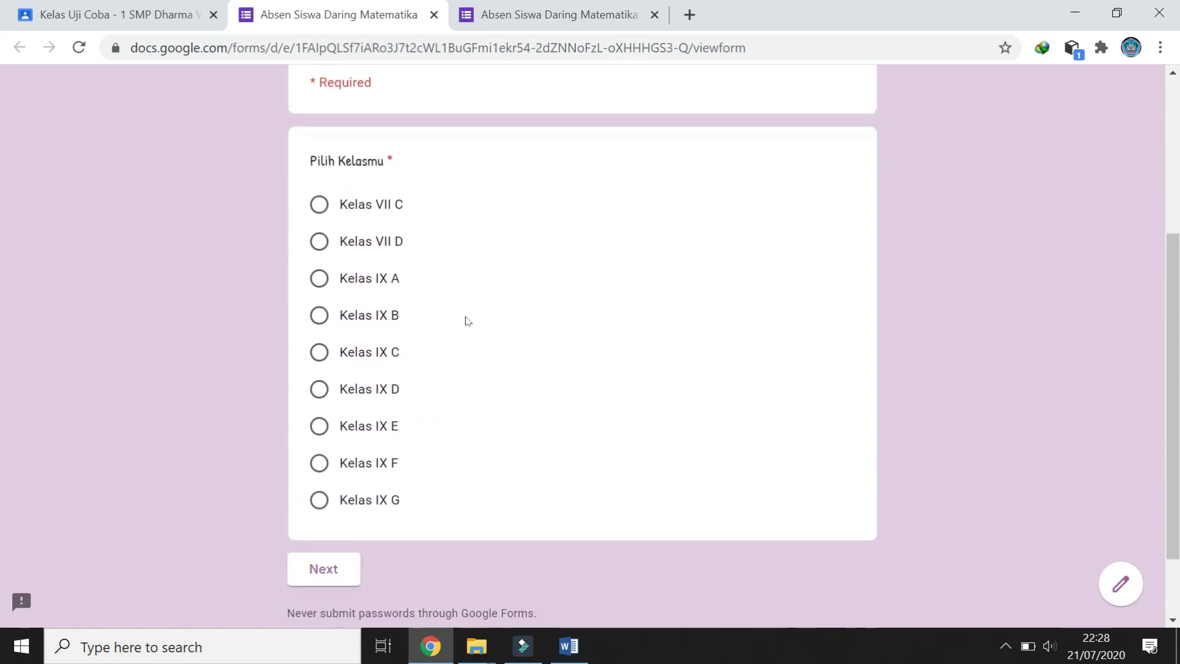
{"action": "scroll", "coordinate": [463, 279], "scroll_direction": "up", "scroll_amount": 3}
{"action": "scroll", "coordinate": [464, 280], "scroll_direction": "down", "scroll_amount": 2}
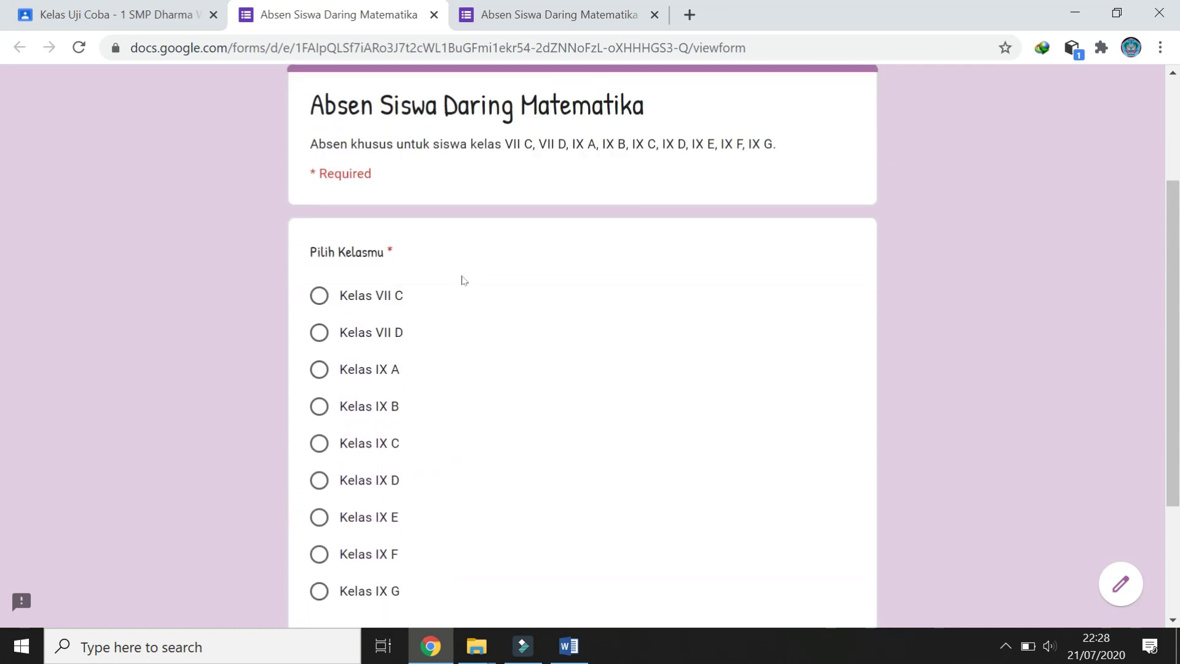
{"action": "scroll", "coordinate": [464, 280], "scroll_direction": "up", "scroll_amount": 2}
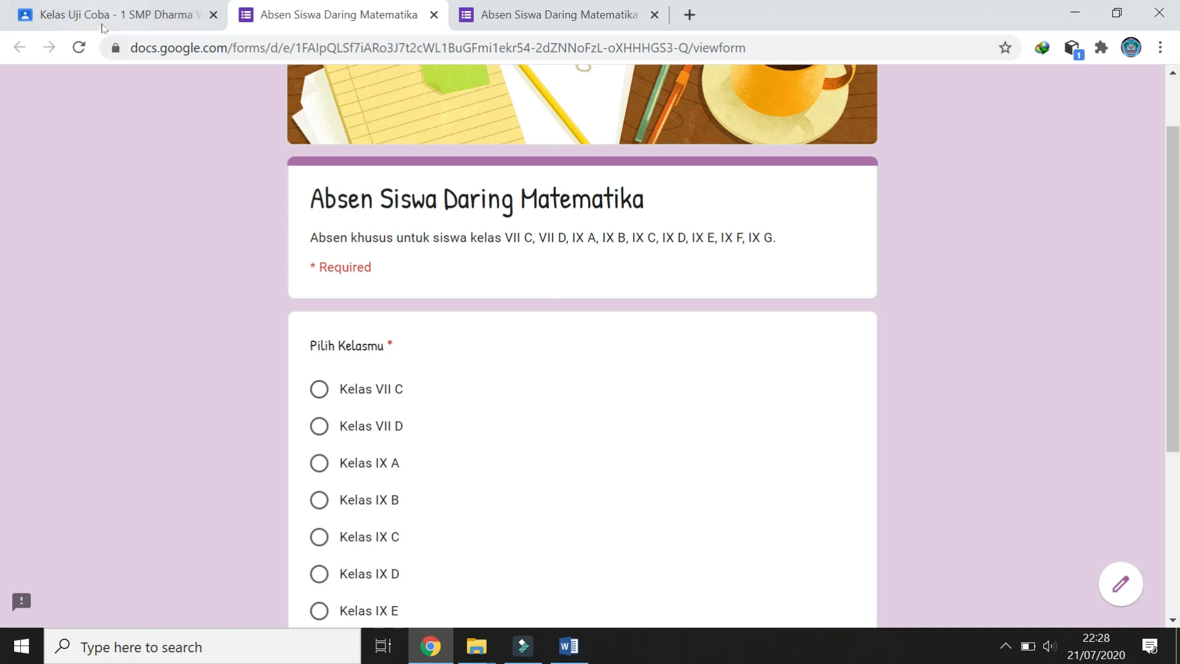
{"action": "left_click", "coordinate": [87, 16]}
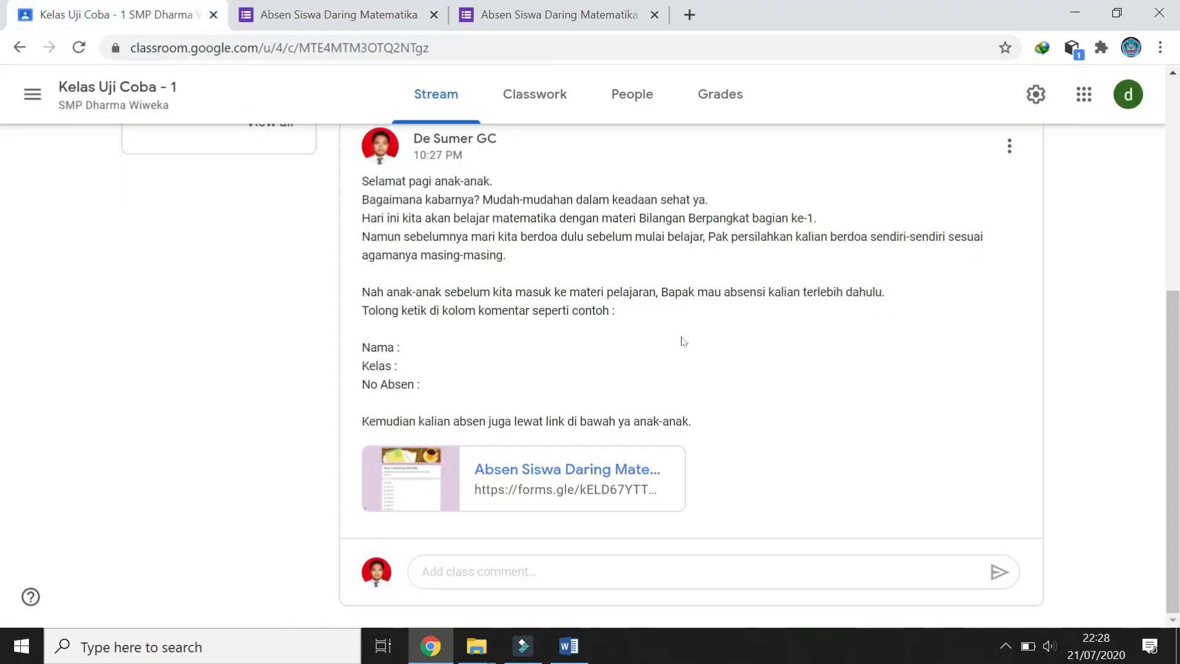
{"action": "scroll", "coordinate": [751, 373], "scroll_direction": "up", "scroll_amount": 2}
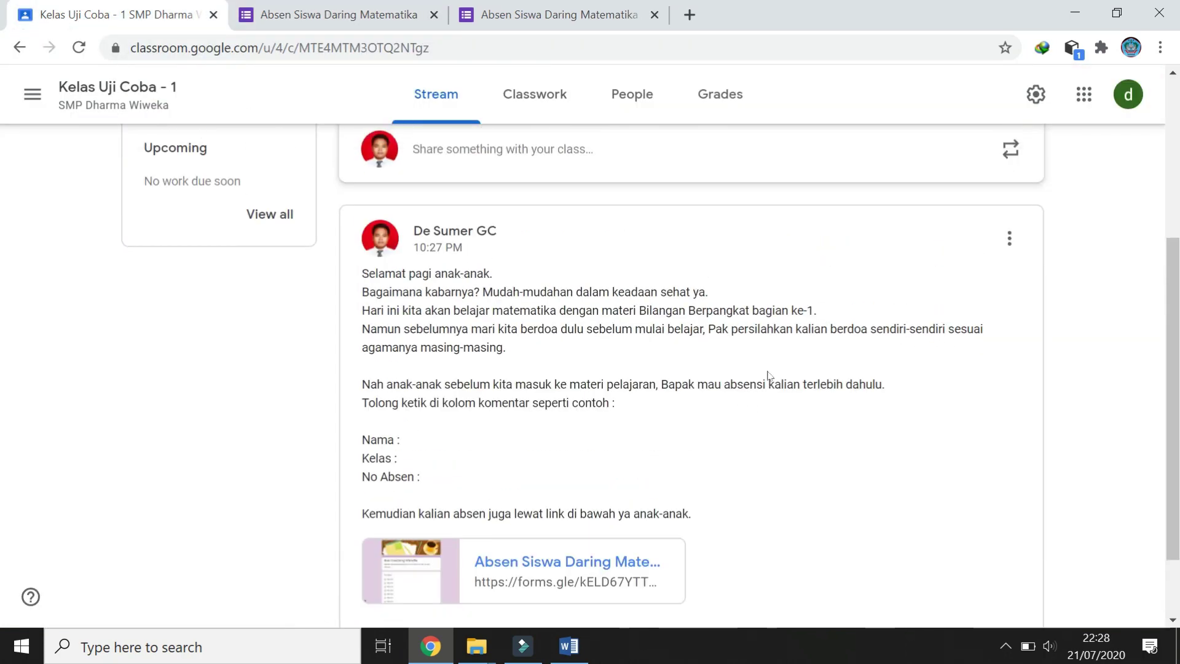
{"action": "scroll", "coordinate": [755, 402], "scroll_direction": "down", "scroll_amount": 2}
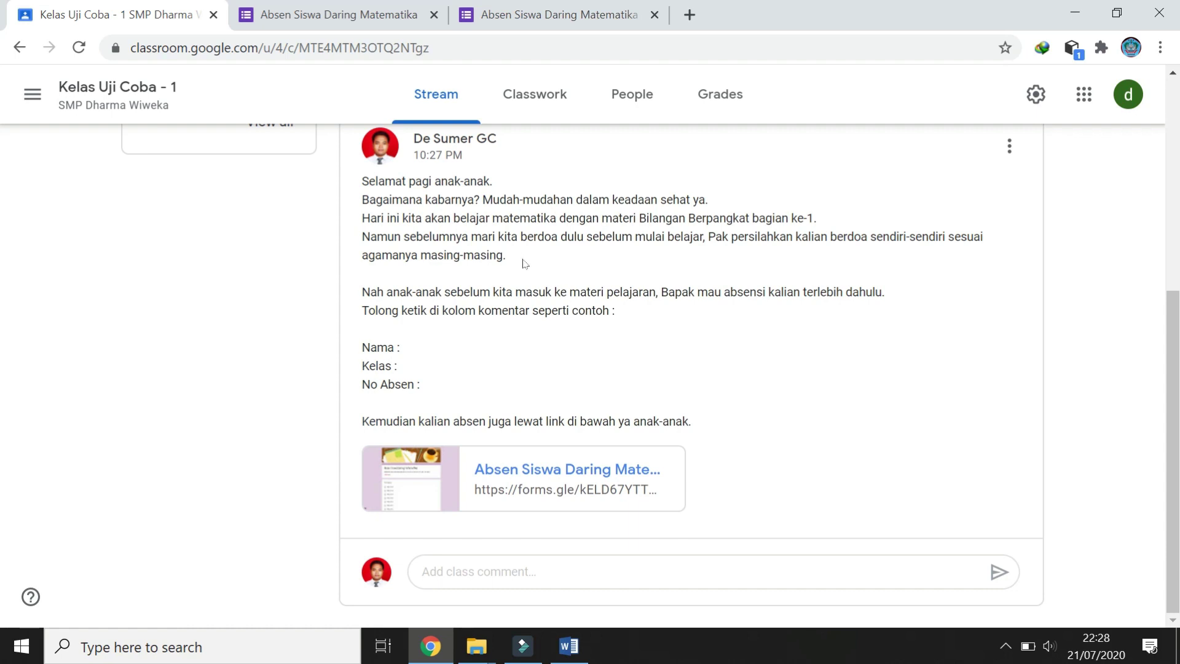
Create a new classwork material in Kelas Uji Coba - 1 with the title "Bilangan Bulat - 01".
{"action": "left_click", "coordinate": [540, 97]}
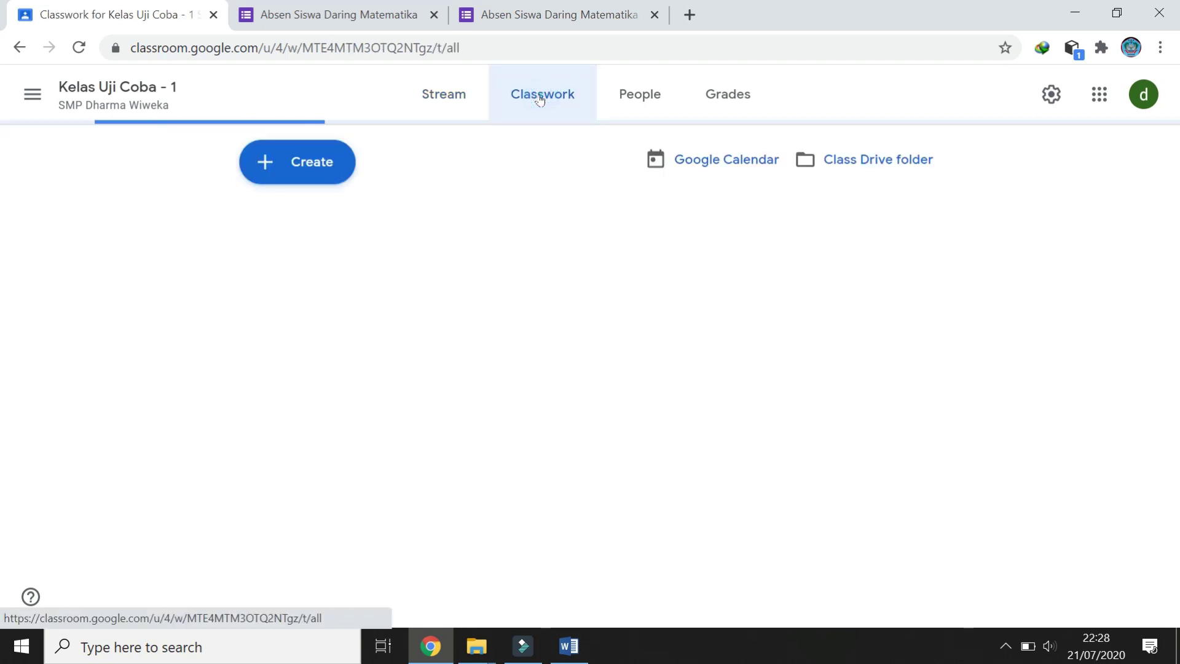
{"action": "left_click", "coordinate": [303, 170]}
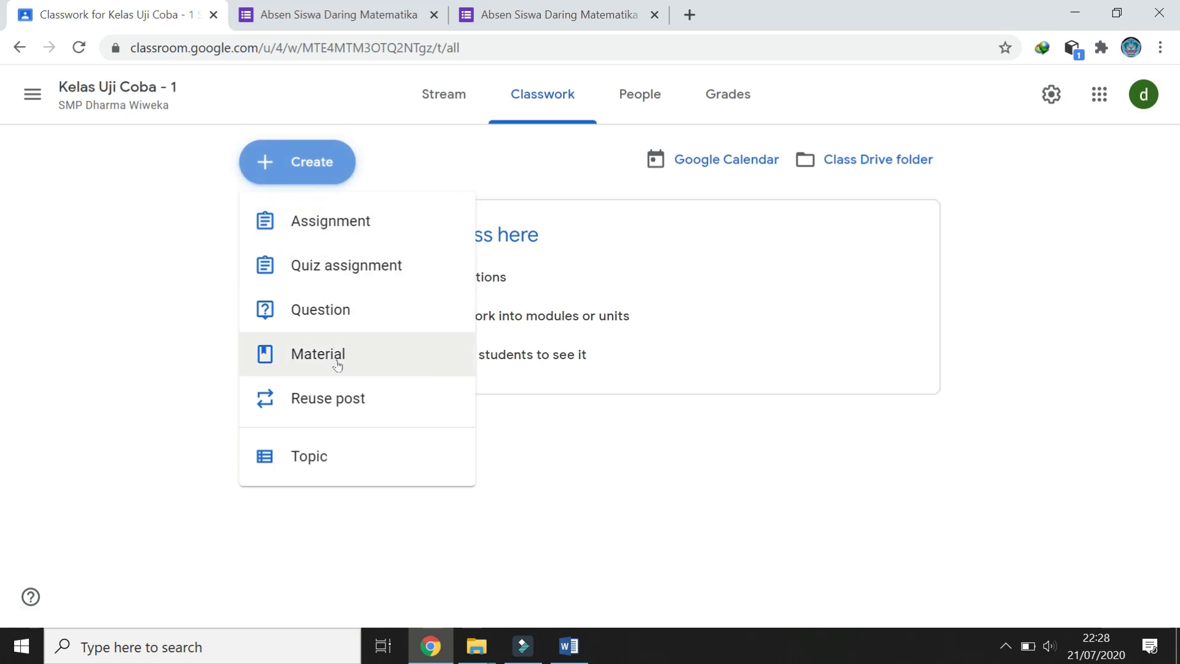
{"action": "left_click", "coordinate": [336, 363]}
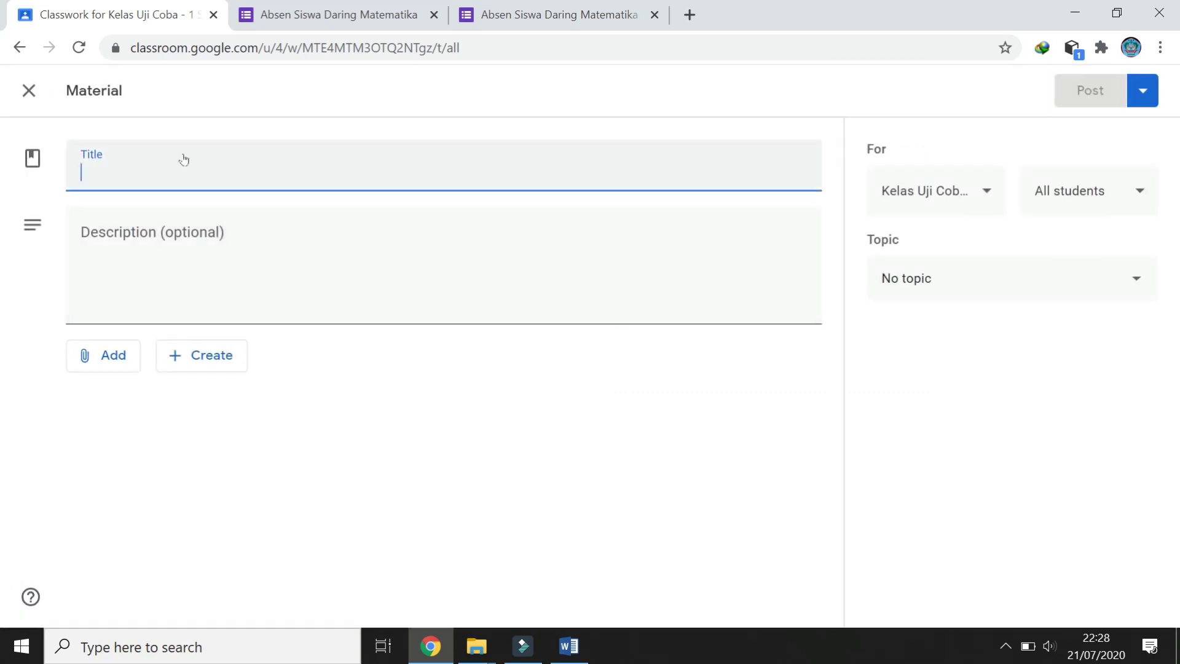
{"action": "left_click", "coordinate": [158, 179]}
{"action": "type", "text": "B"}
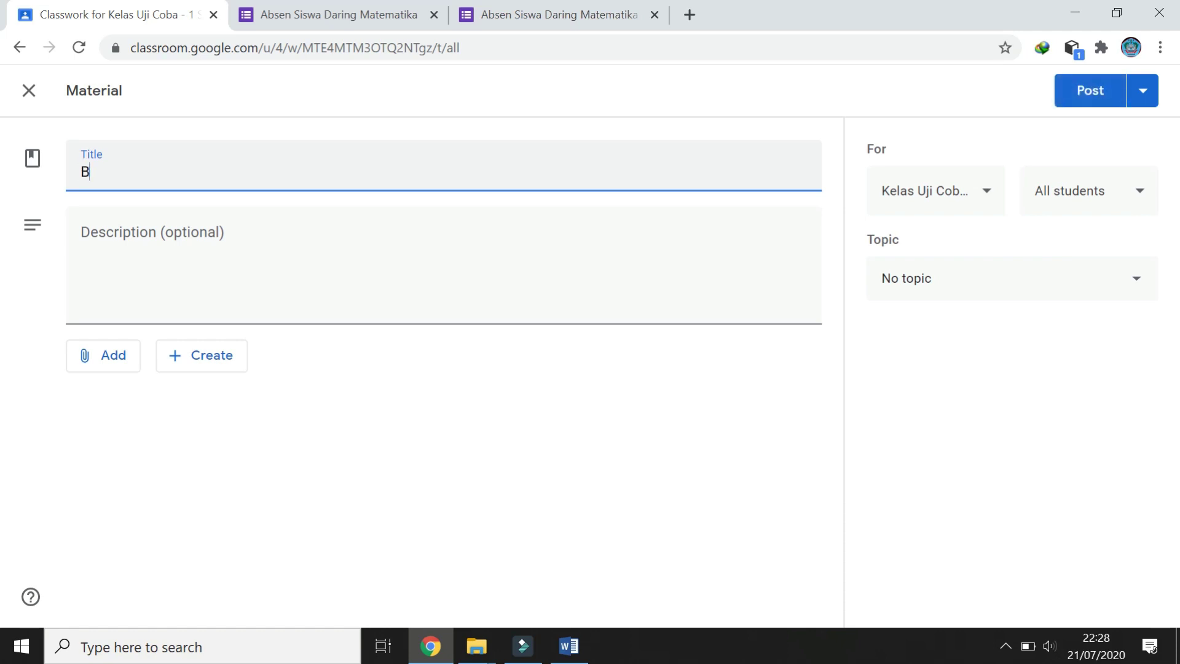
{"action": "type", "text": "ilangan Bulat"}
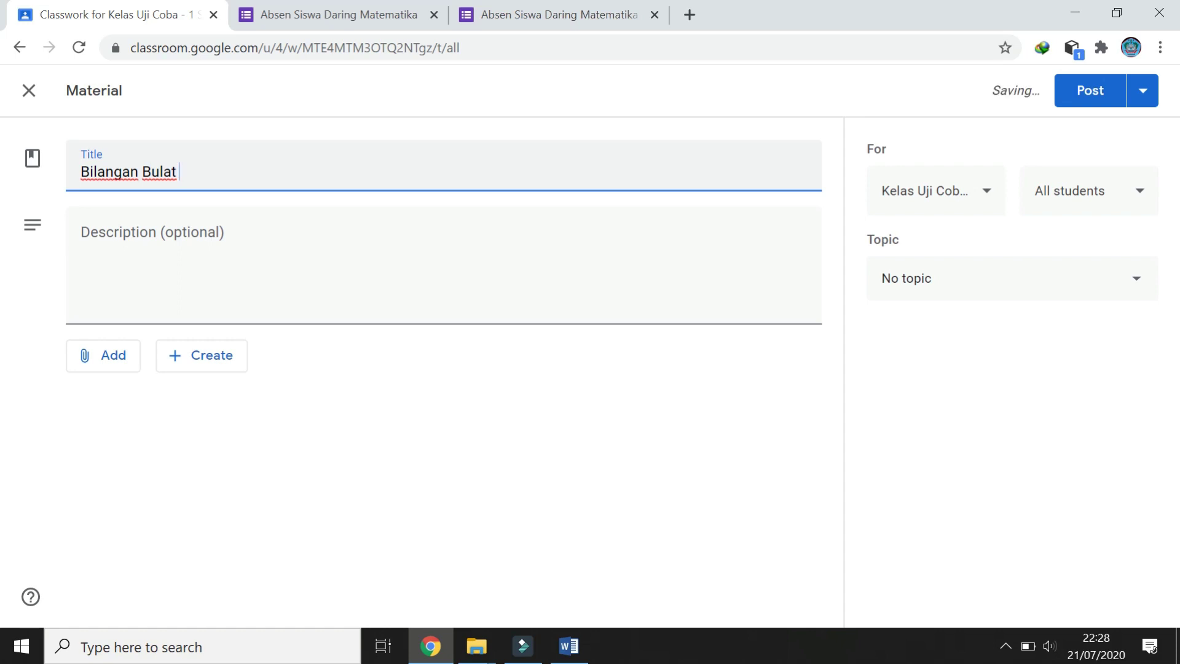
{"action": "type", "text": "- 01"}
Begin the material's description with the text "Materi bilang".
{"action": "left_click", "coordinate": [186, 250]}
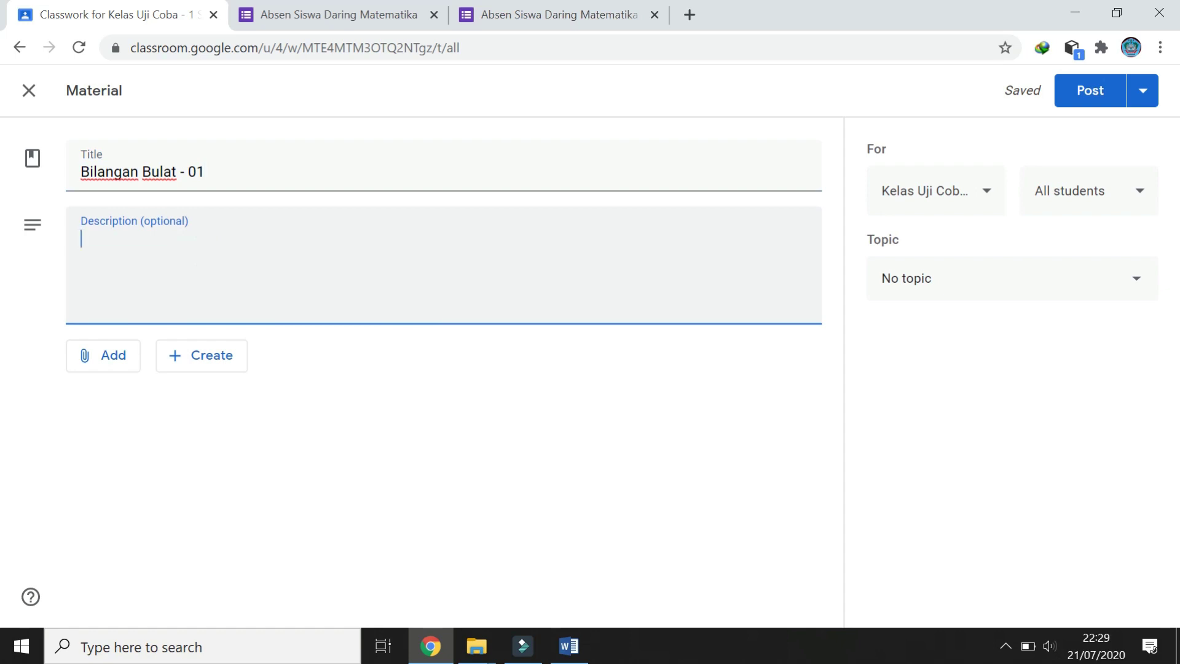
{"action": "type", "text": "Materi "}
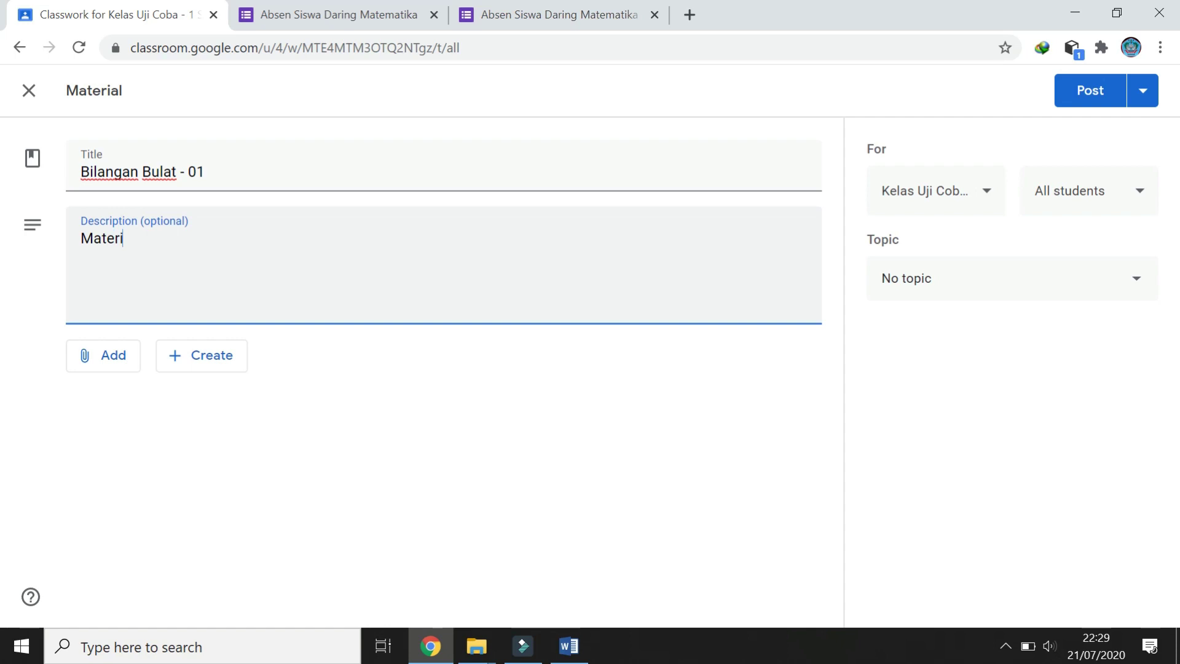
{"action": "type", "text": "bilang"}
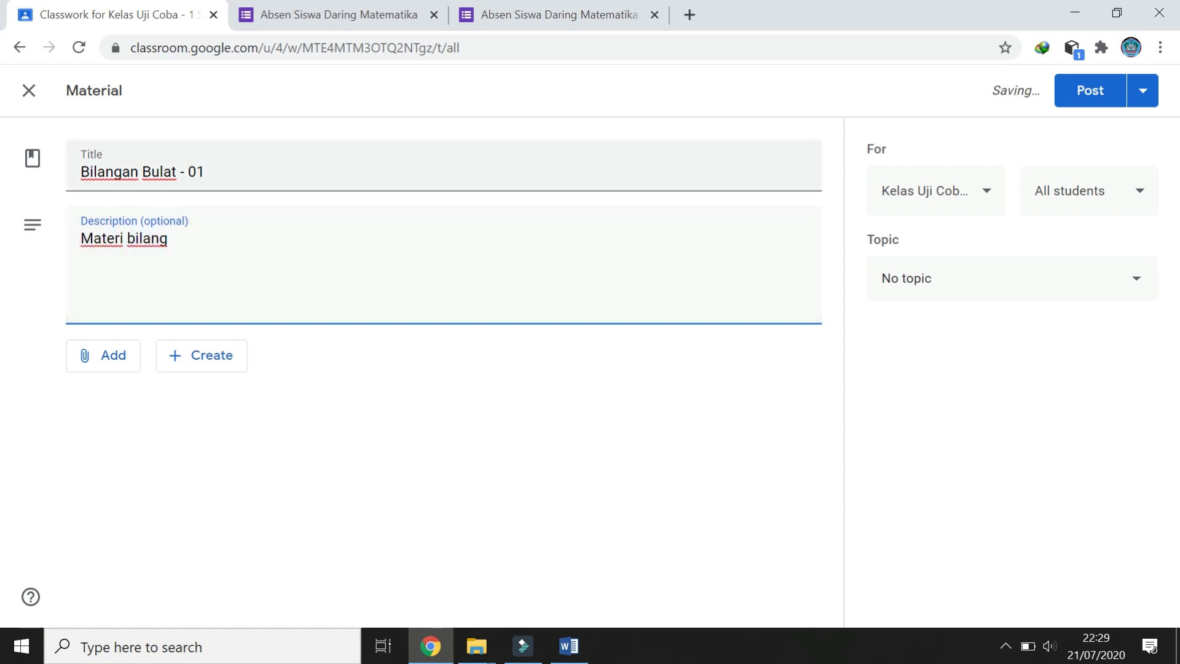
Replace the word "Bulat" in the material's title so it reads "Bilangan Berpangkat - 01".
{"action": "left_click", "coordinate": [177, 172]}
{"action": "key", "text": "BackSpace"}
{"action": "key", "text": "BackSpace"}
{"action": "key", "text": "BackSpace"}
{"action": "key", "text": "BackSpace"}
{"action": "key", "text": "BackSpace"}
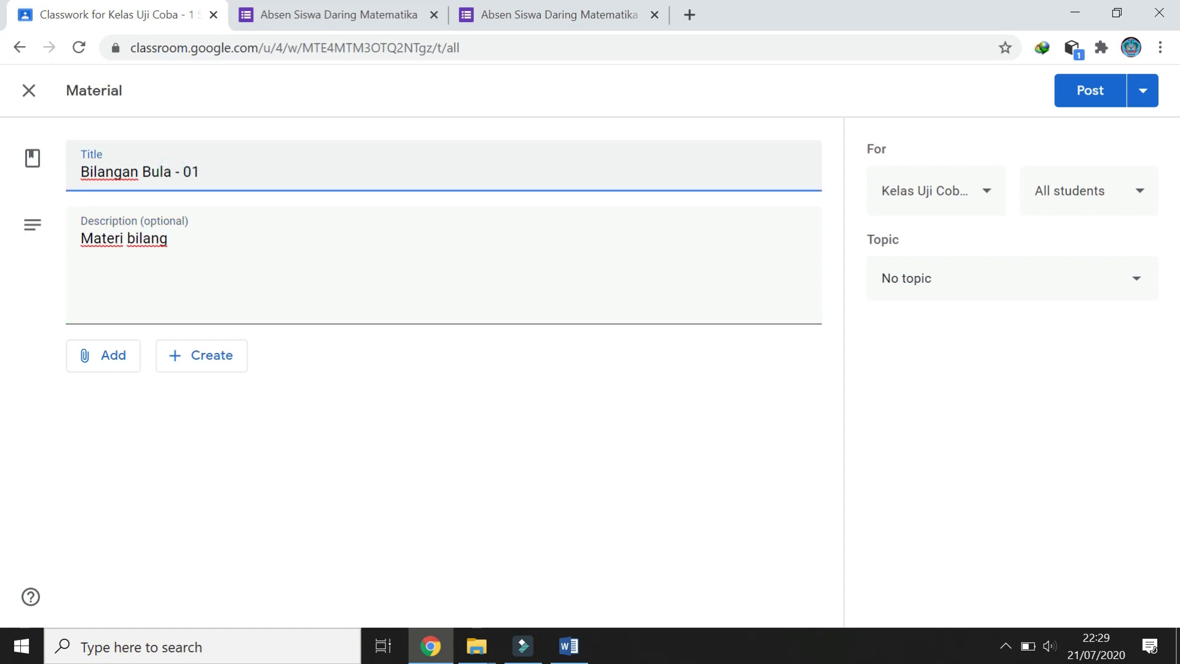
{"action": "type", "text": "Berpangkat"}
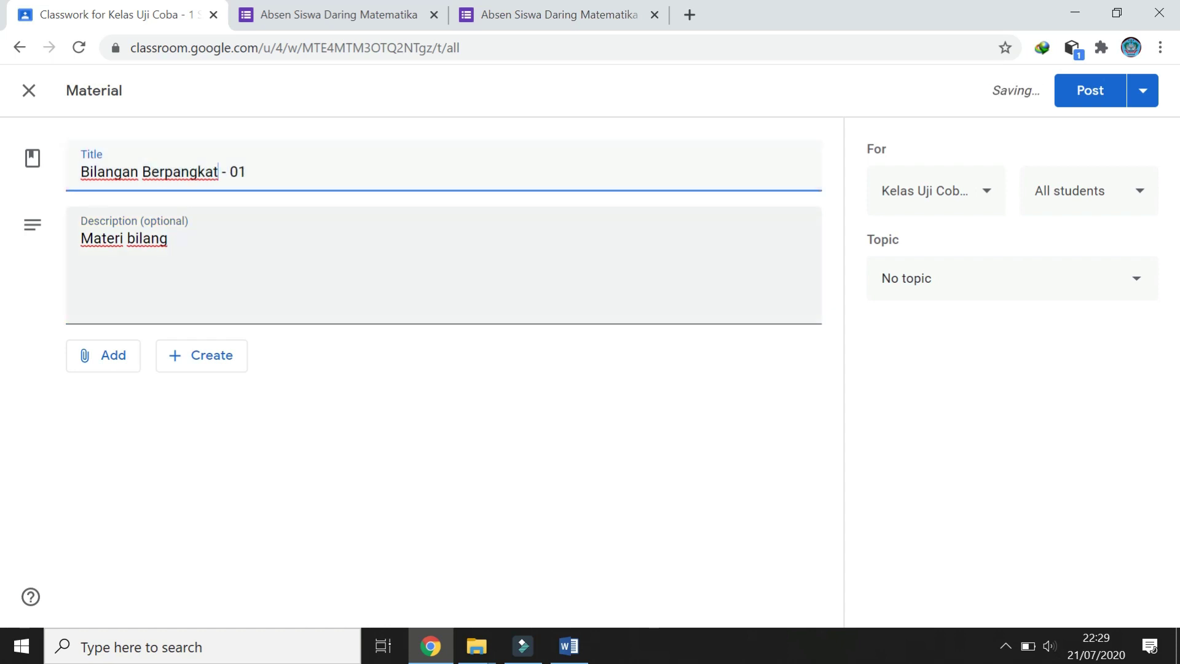
Rewrite the material's description as "Materi matematika bilangan berpangkat dan bentuk akar bagian pertama.".
{"action": "left_click", "coordinate": [179, 238]}
{"action": "key", "text": "BackSpace"}
{"action": "key", "text": "BackSpace"}
{"action": "key", "text": "BackSpace"}
{"action": "key", "text": "BackSpace"}
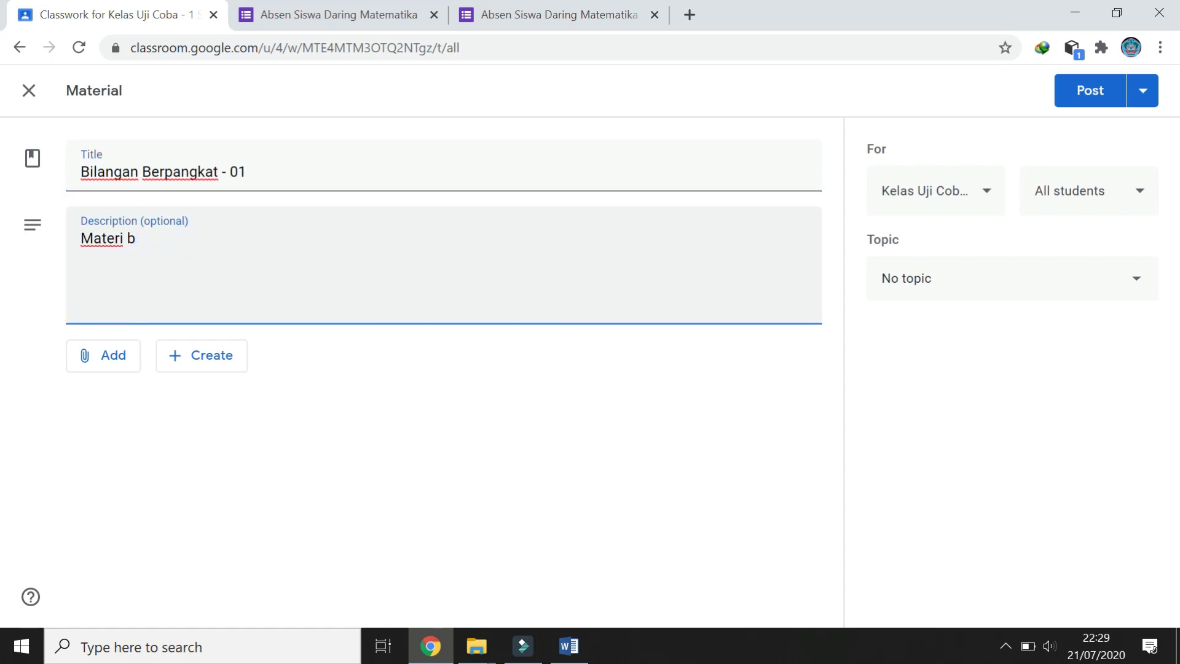
{"action": "key", "text": "BackSpace"}
{"action": "type", "text": "matematika"}
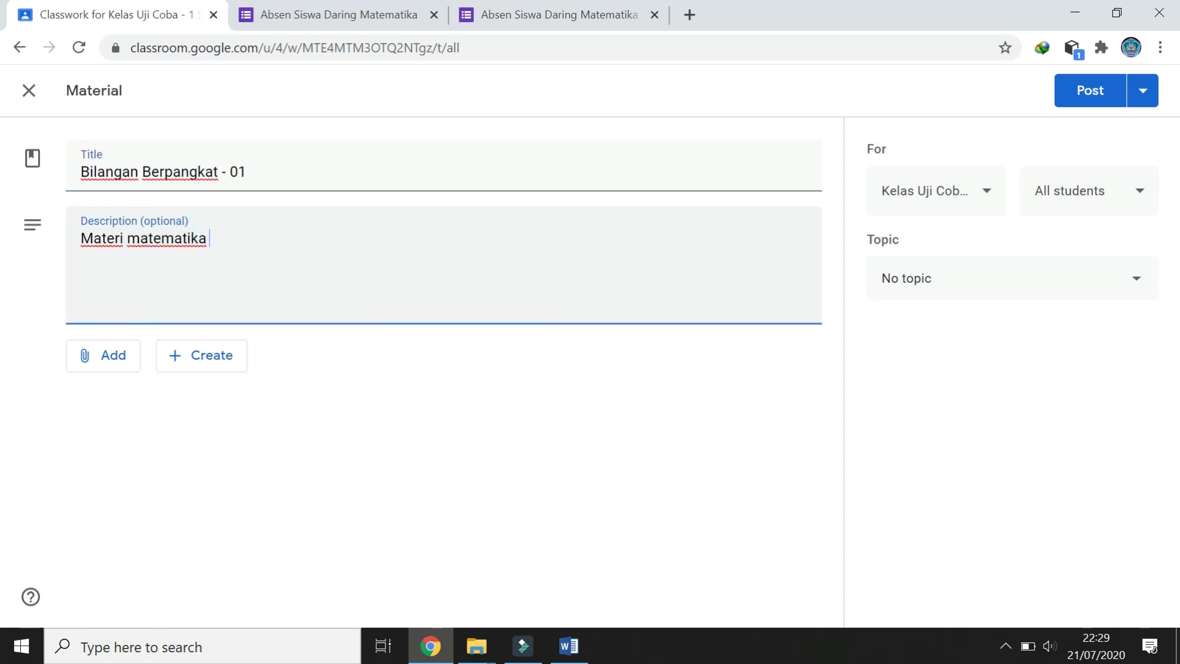
{"action": "type", "text": " bilangan berpangkat"}
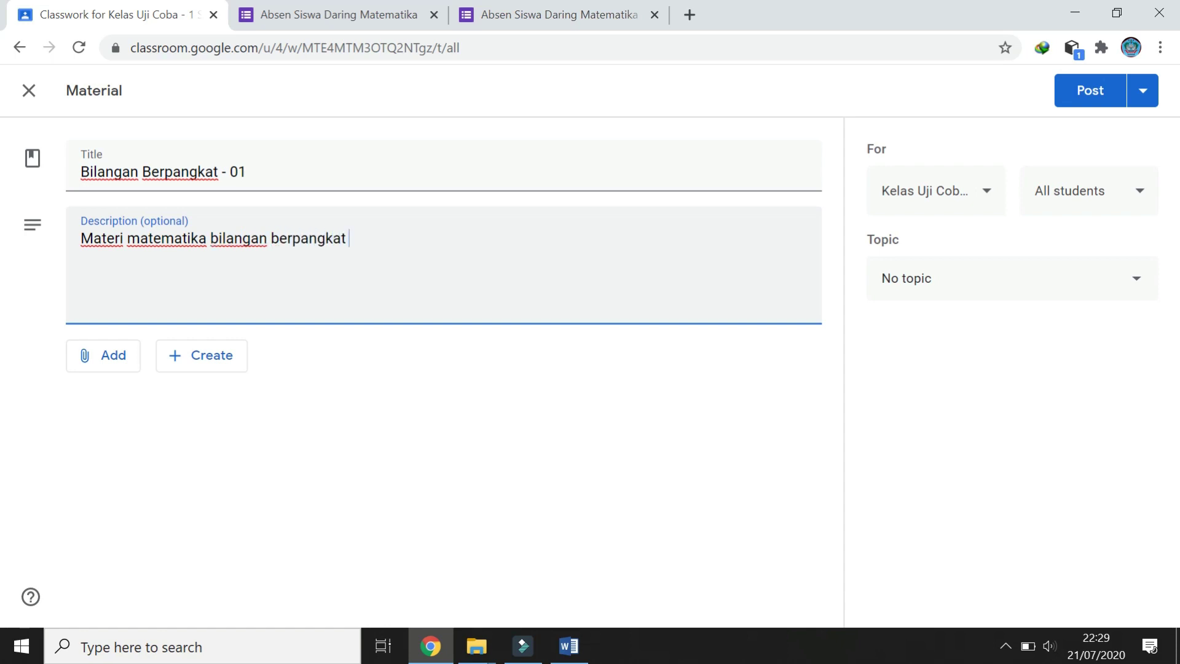
{"action": "type", "text": " dan bentuk aka"}
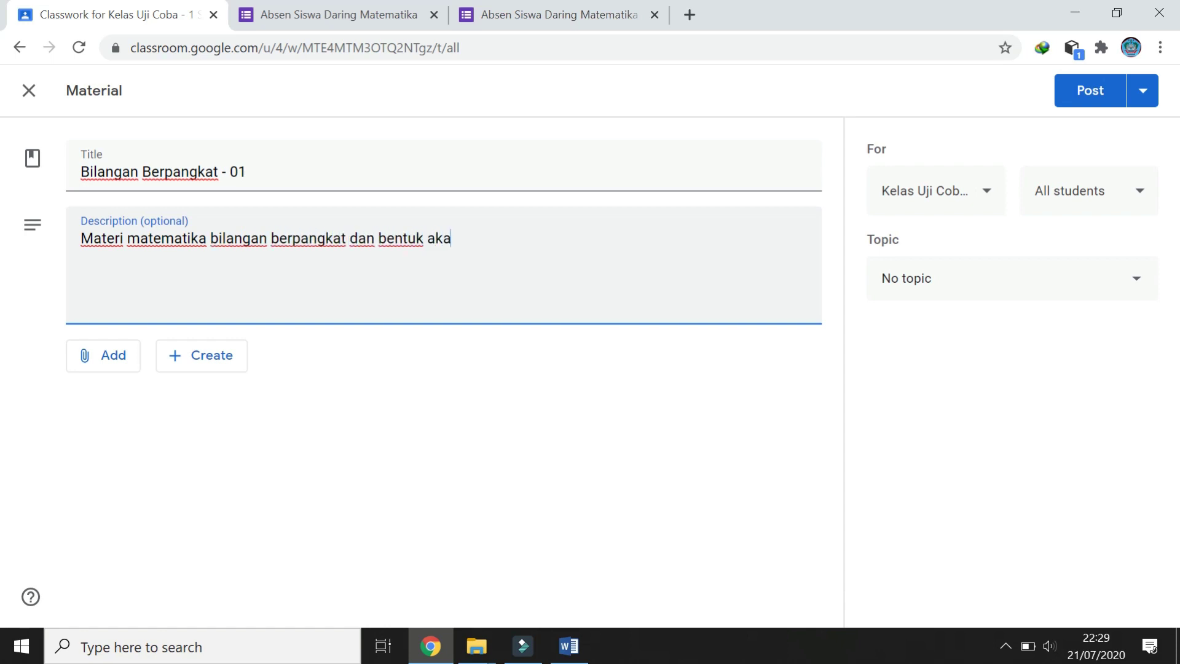
{"action": "type", "text": "r bagian pertama."}
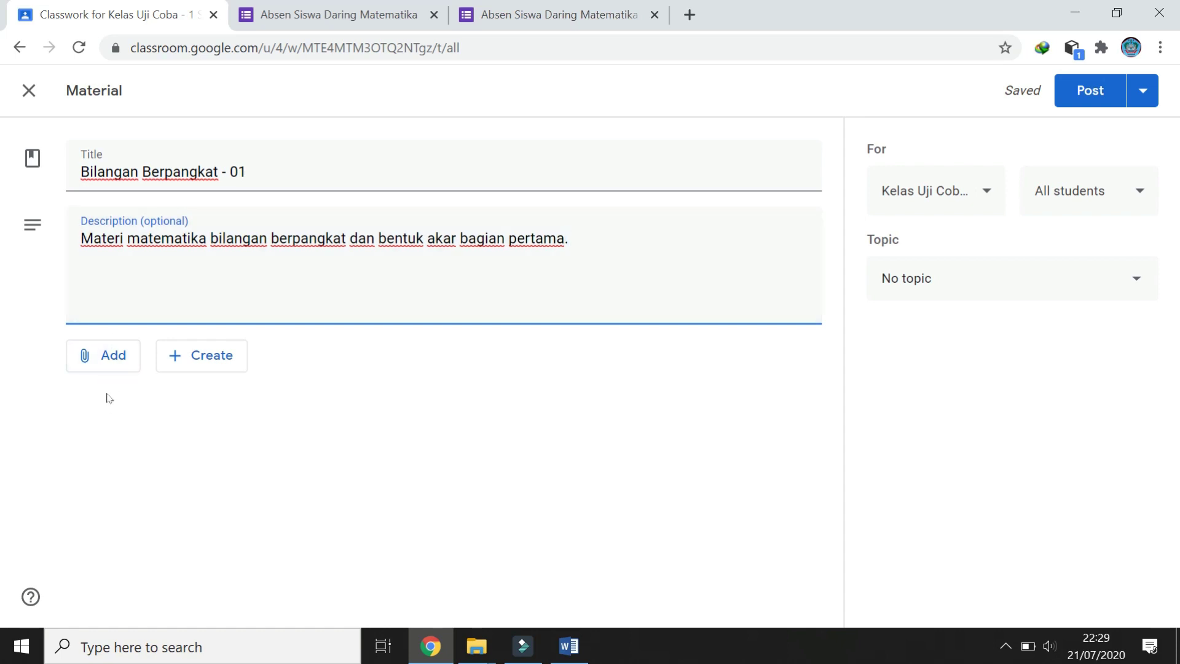
Upload the PDF "Materi Matematika - 01-Bilangan Berpangkat" from the Classroom folder in Documents and attach it to the material.
{"action": "left_click", "coordinate": [99, 361]}
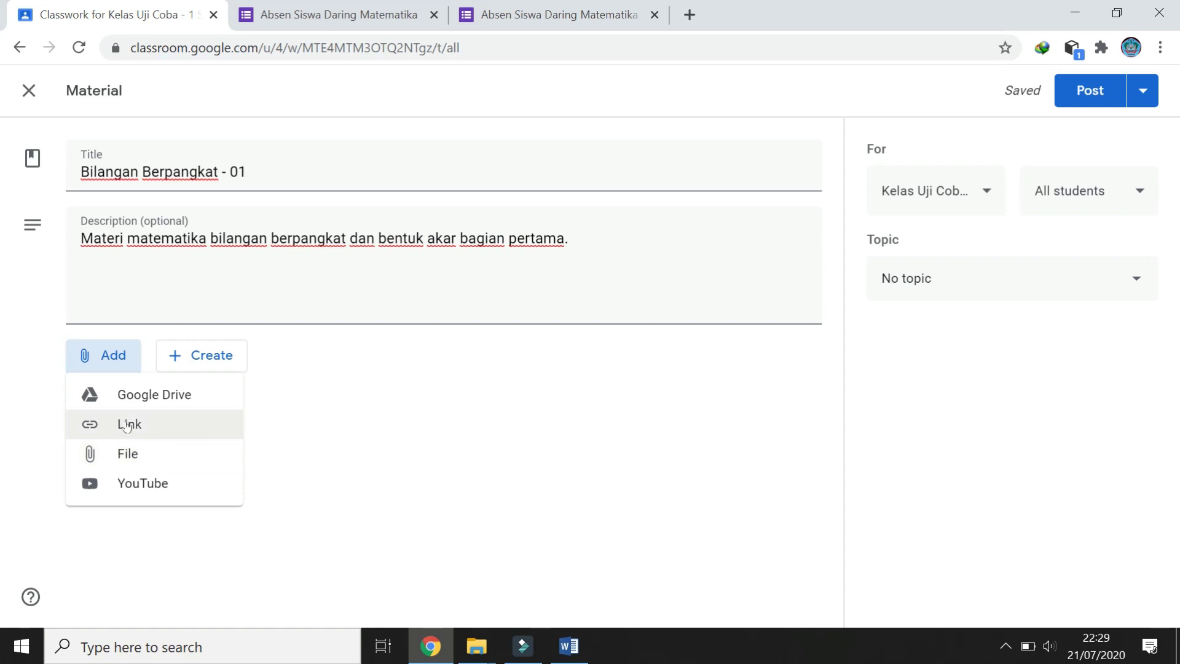
{"action": "left_click", "coordinate": [126, 458]}
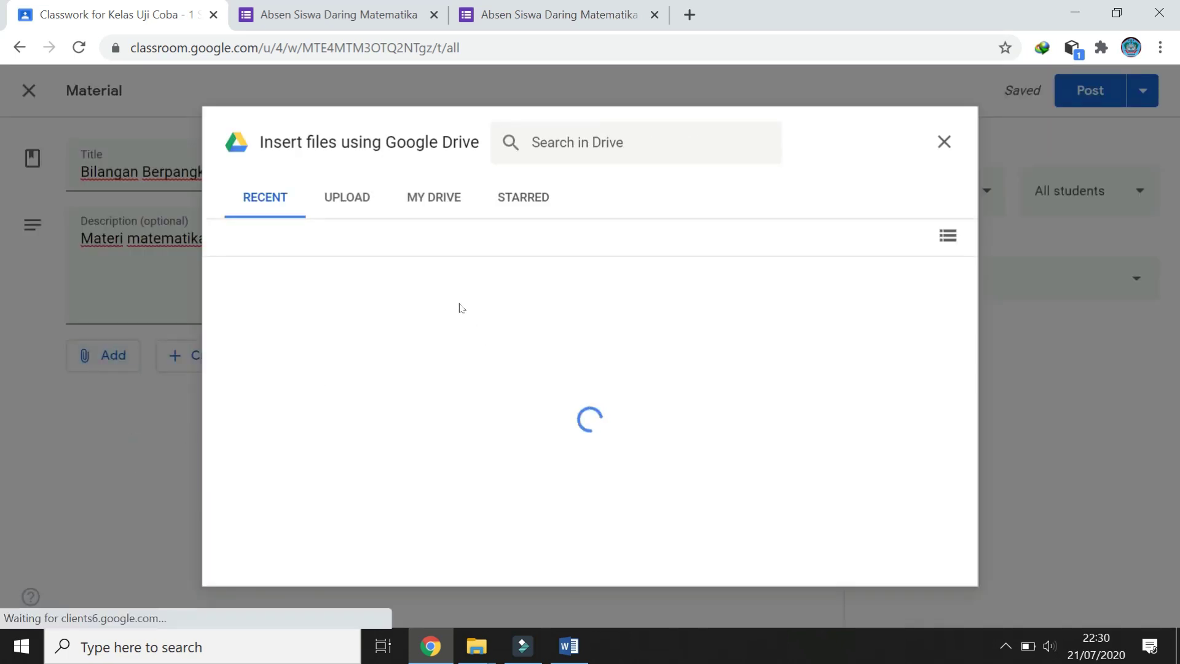
{"action": "left_click", "coordinate": [348, 199]}
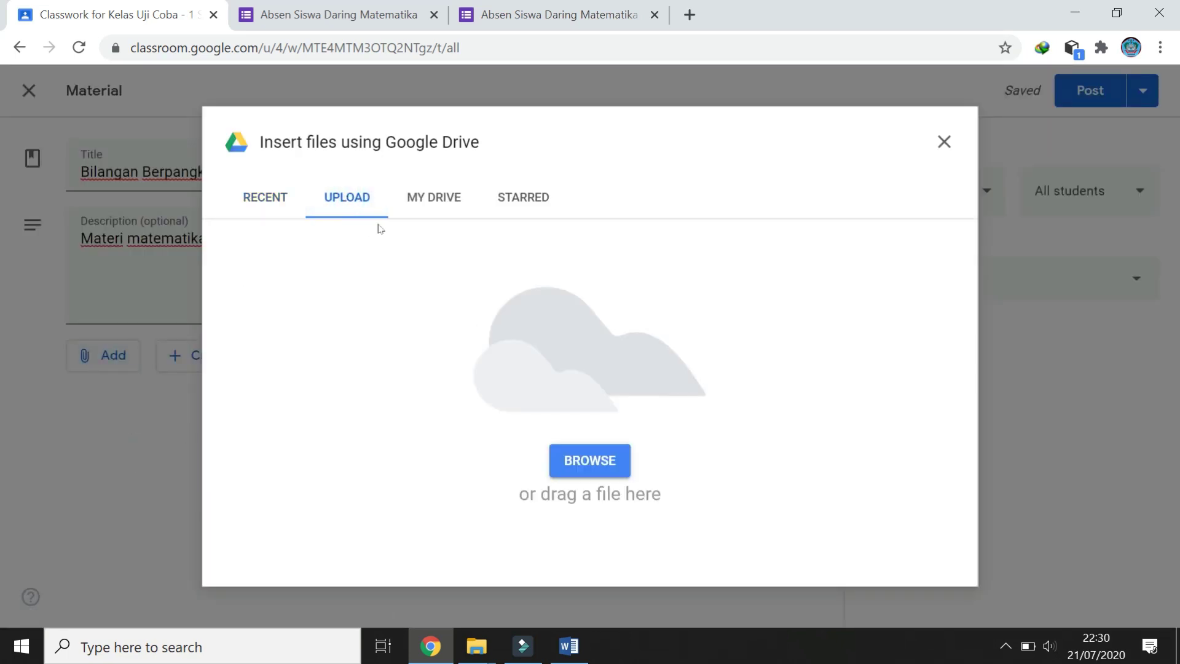
{"action": "left_click", "coordinate": [571, 461]}
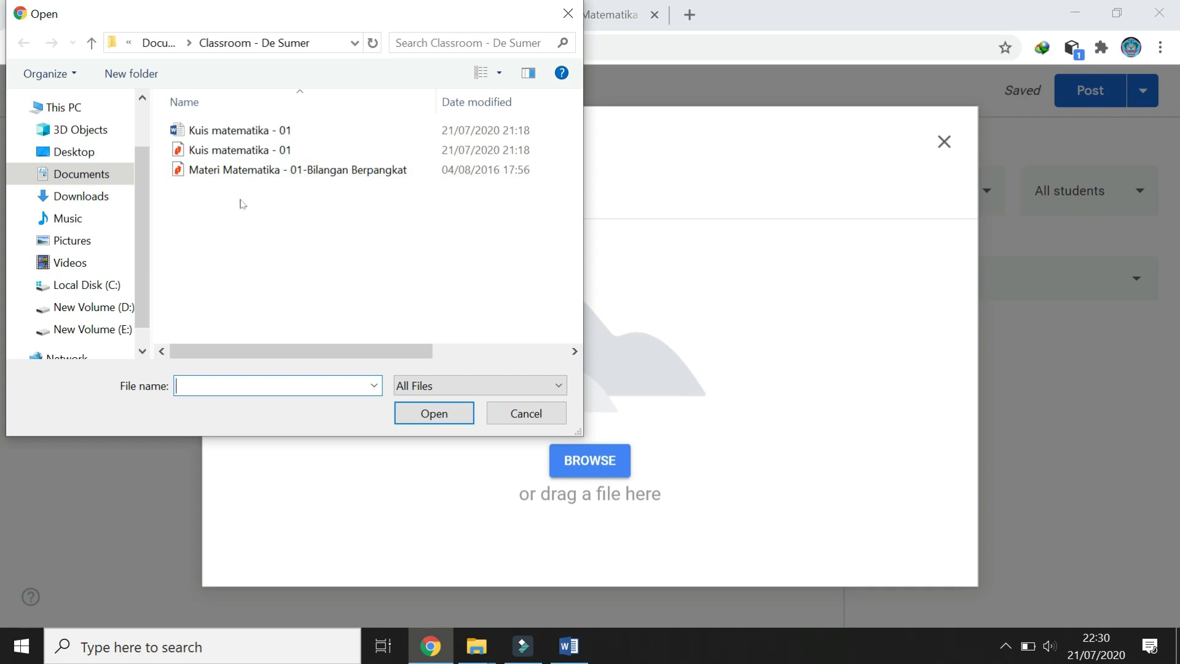
{"action": "left_click", "coordinate": [93, 176]}
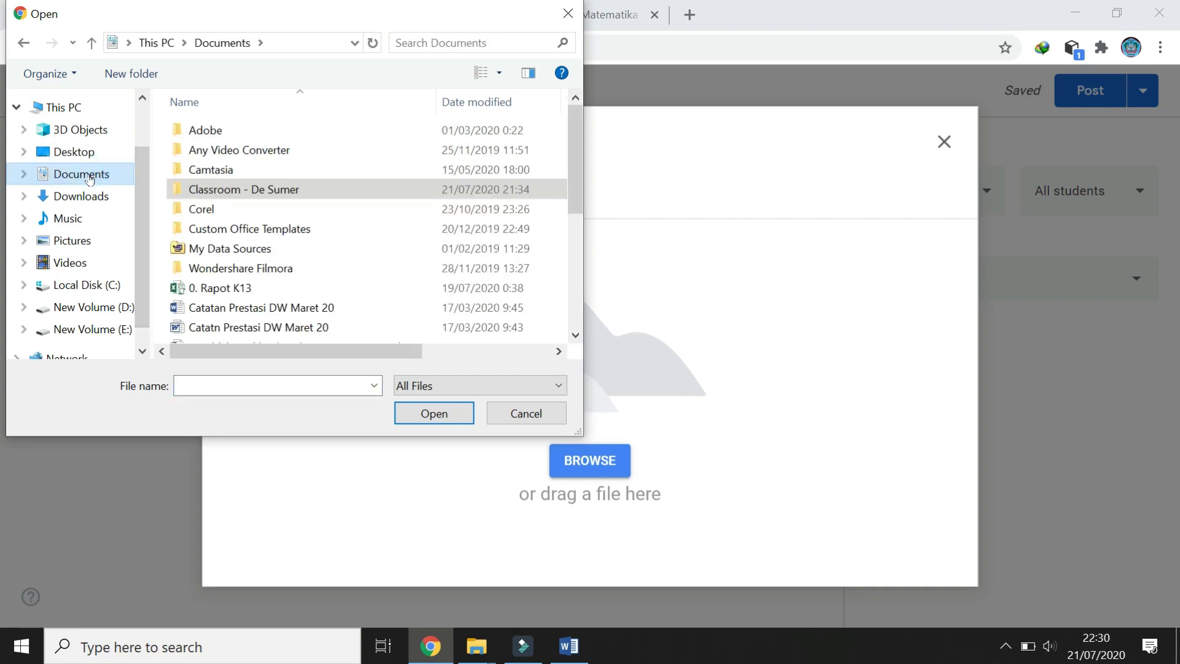
{"action": "double_click", "coordinate": [255, 190]}
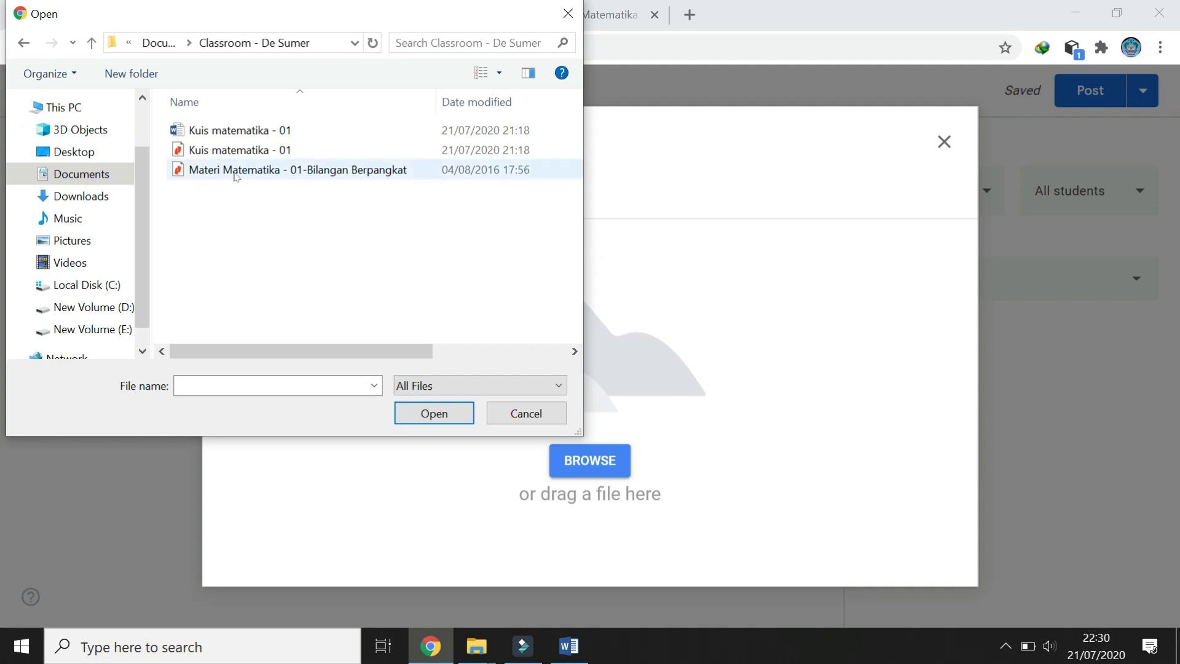
{"action": "left_click", "coordinate": [233, 171]}
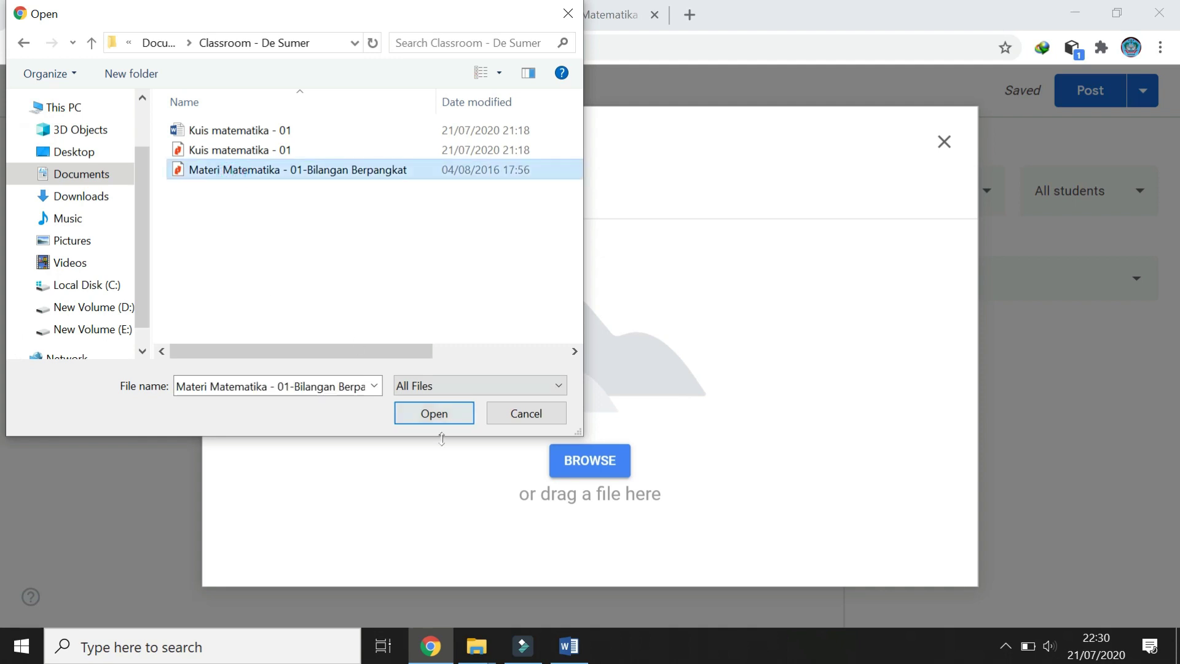
{"action": "left_click", "coordinate": [432, 415]}
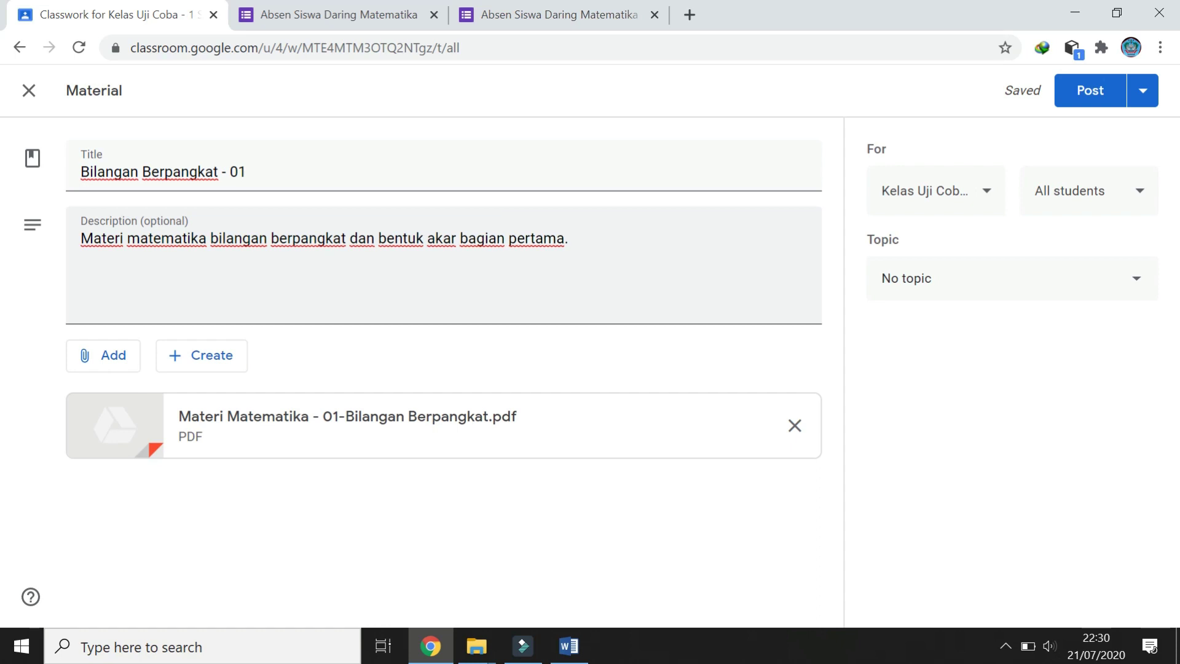
Add a second line to the material's description reading "Silahkan anak-anak baca pada file di bawah.".
{"action": "left_click", "coordinate": [611, 241]}
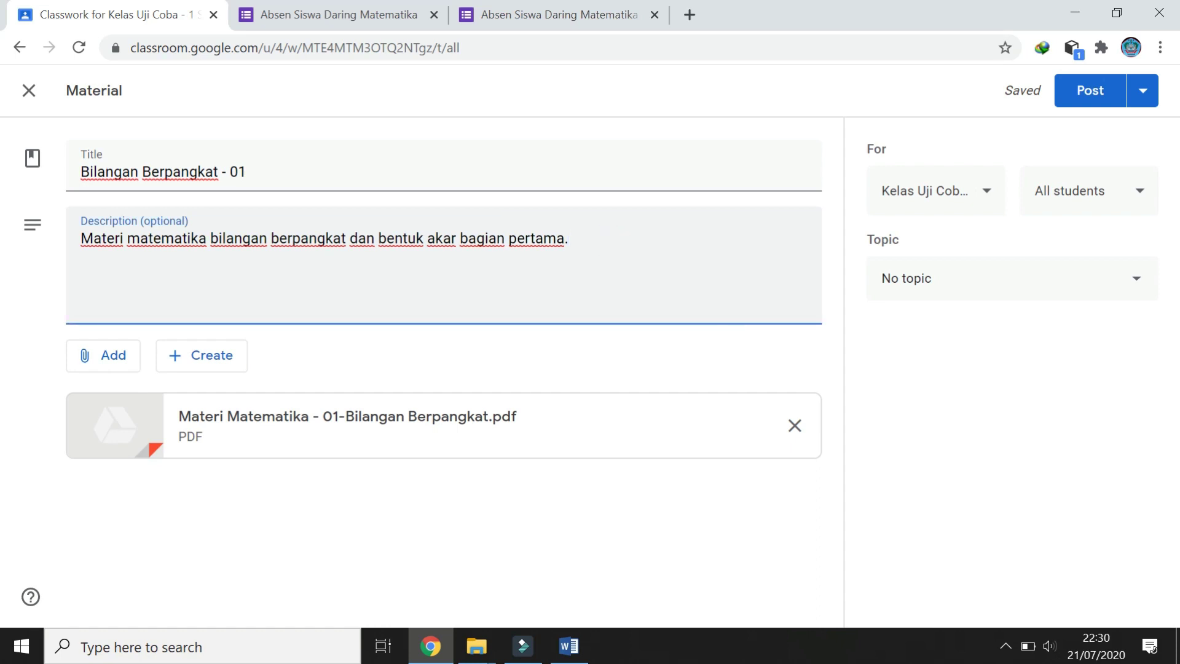
{"action": "key", "text": "Return"}
{"action": "type", "text": "Silahkan anak"}
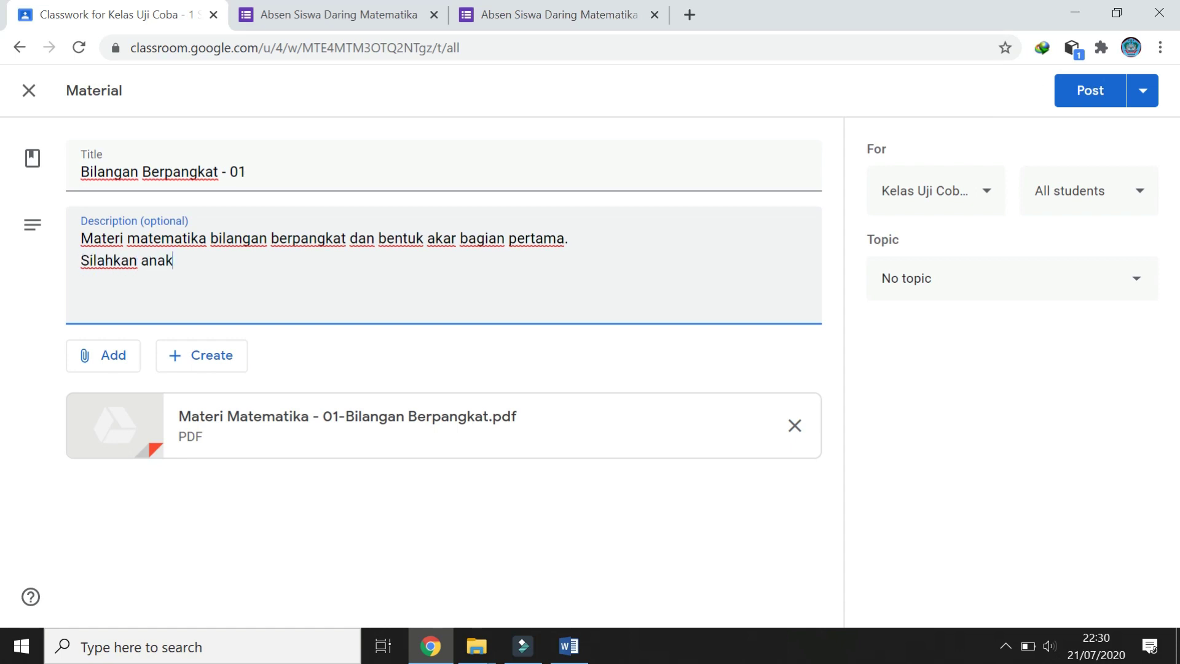
{"action": "type", "text": "-anak bac"}
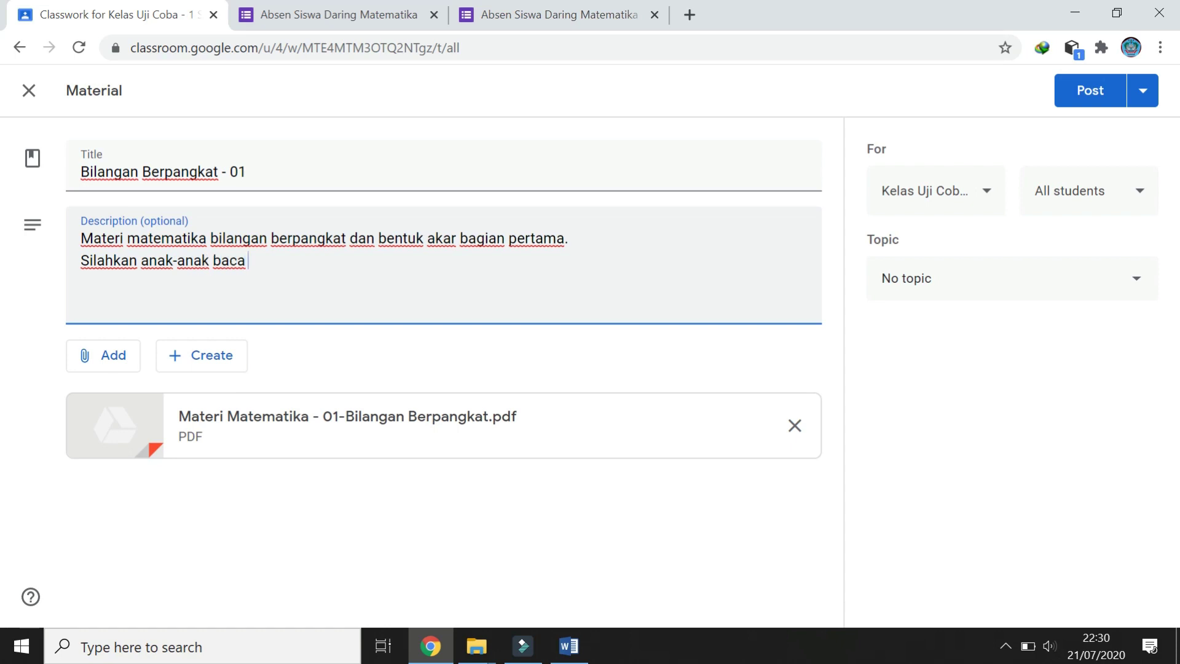
{"action": "type", "text": "a di"}
{"action": "key", "text": "BackSpace"}
{"action": "key", "text": "BackSpace"}
{"action": "type", "text": "pada file d"}
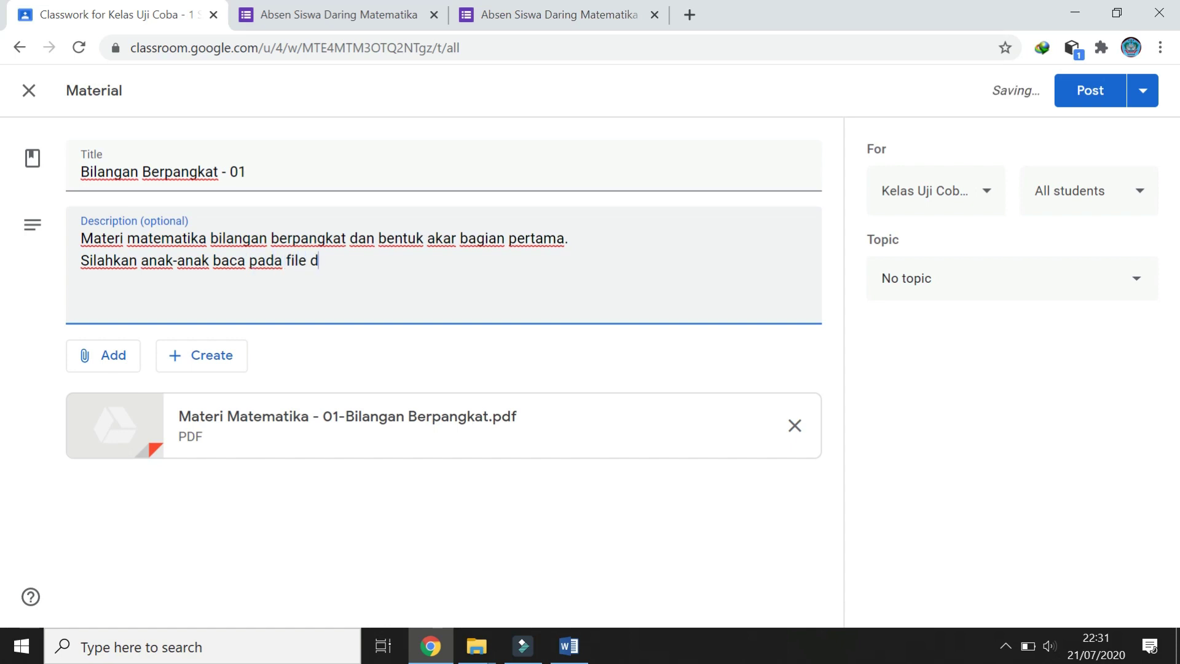
{"action": "type", "text": "i bawah."}
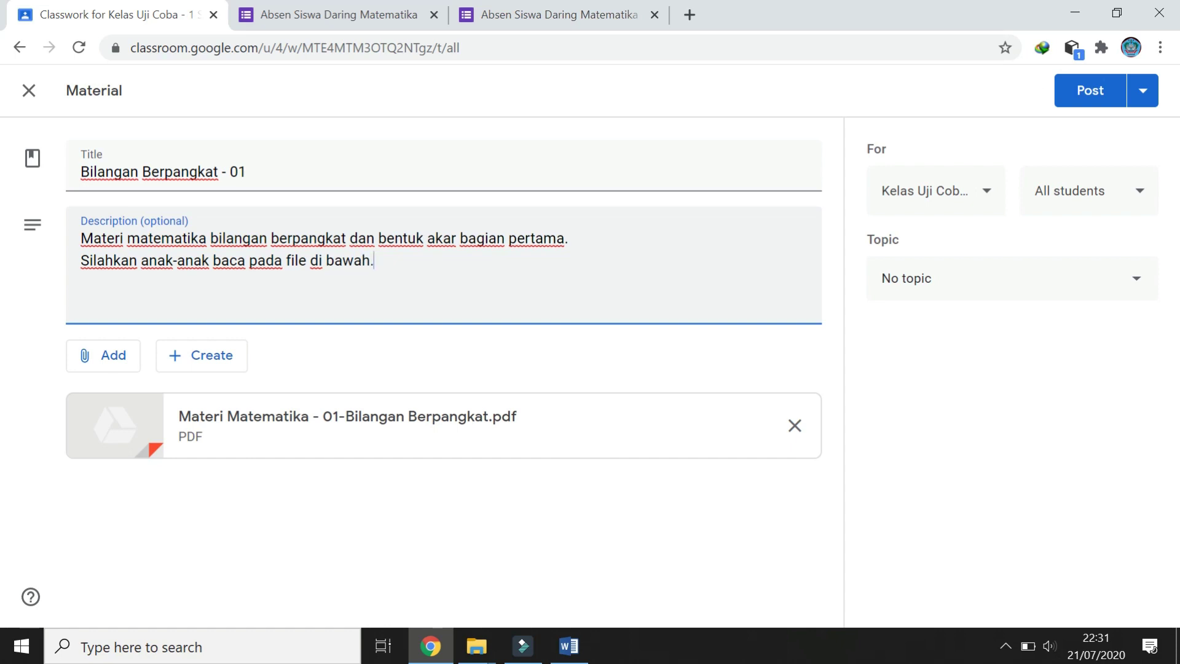
Add a third line to the description reading "Bisa Juga menonton video pembelajarannya.".
{"action": "key", "text": "Return"}
{"action": "type", "text": "b"}
{"action": "key", "text": "BackSpace"}
{"action": "type", "text": "Bisa Juga "}
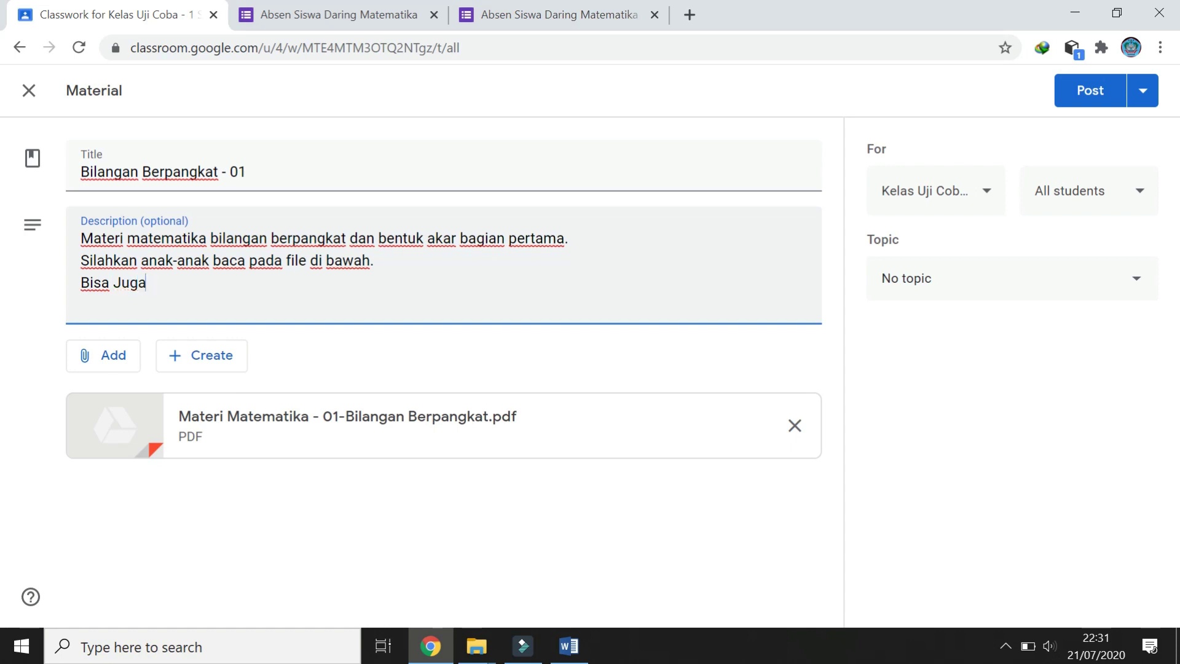
{"action": "type", "text": "menonton vid"}
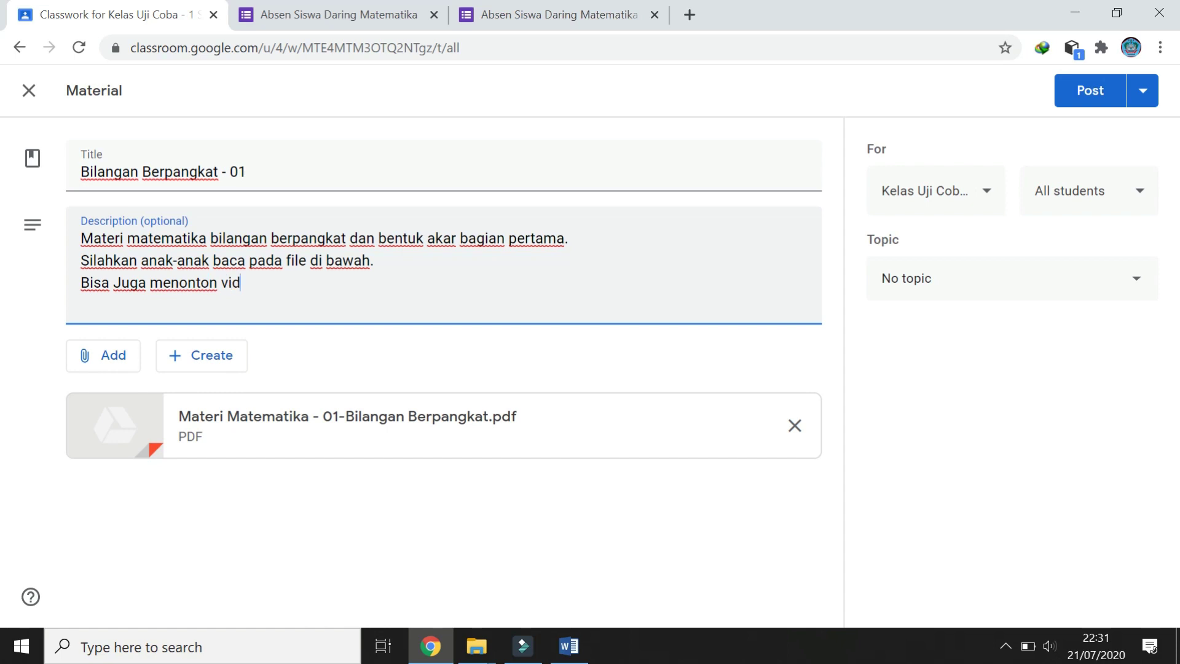
{"action": "type", "text": "eo pembelajaranny"}
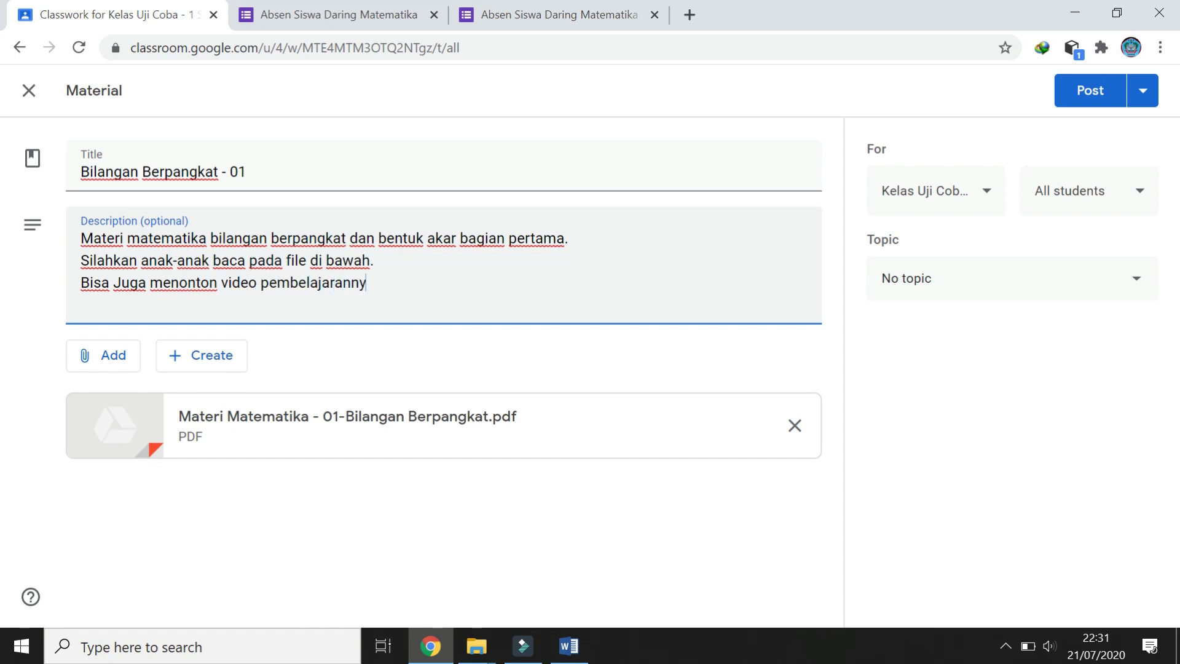
{"action": "type", "text": "a."}
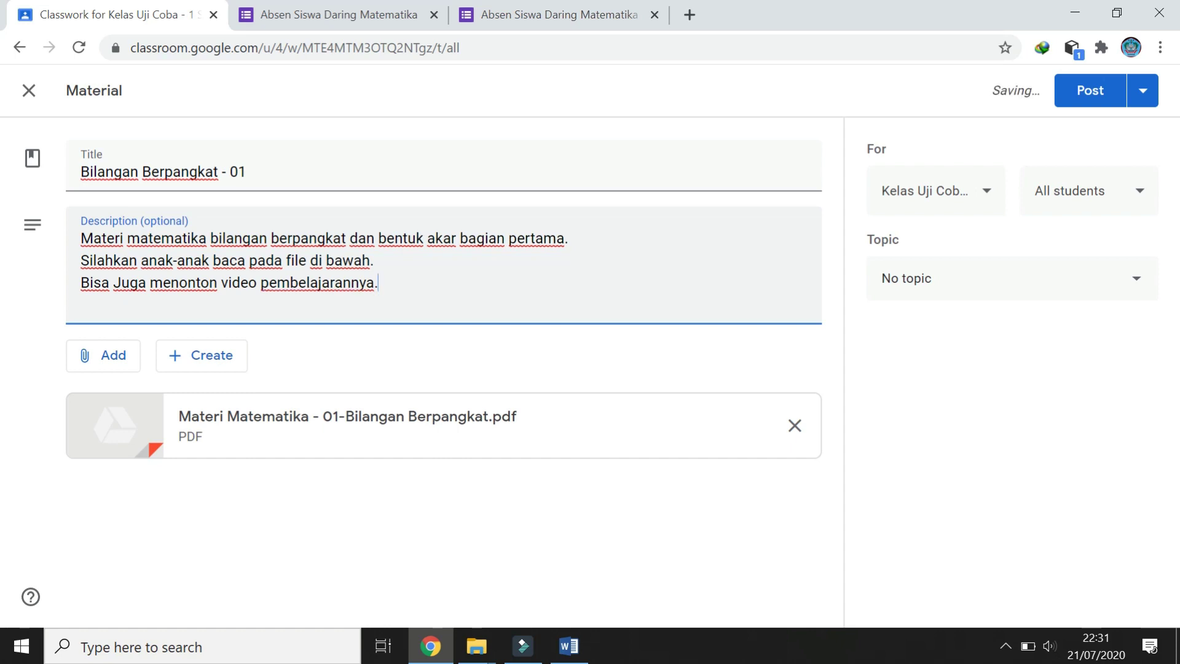
Switch to YouTube in a new browser tab and search for "bilangan berpangkat".
{"action": "left_click", "coordinate": [690, 15]}
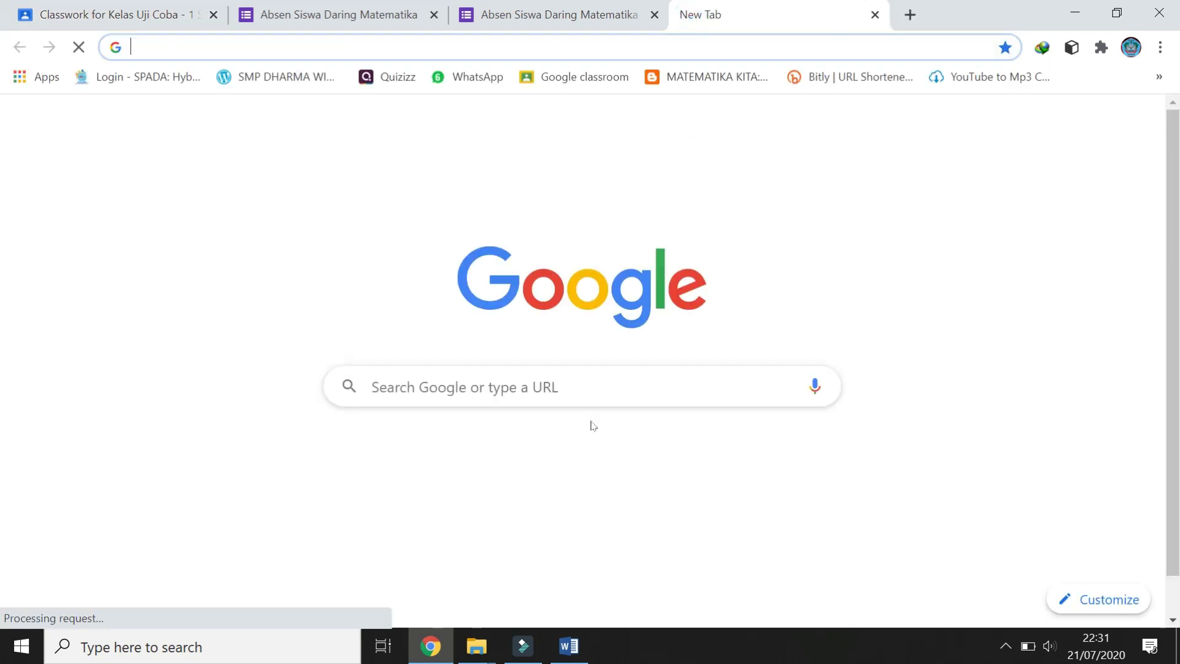
{"action": "left_click", "coordinate": [586, 467]}
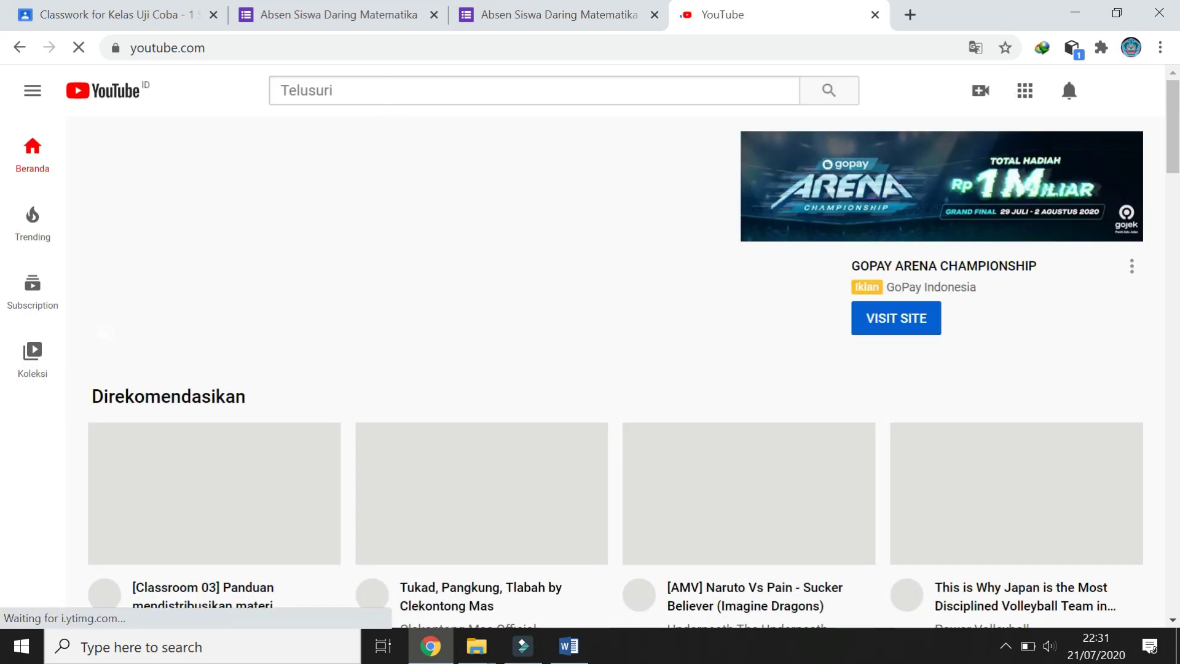
{"action": "left_click", "coordinate": [373, 90]}
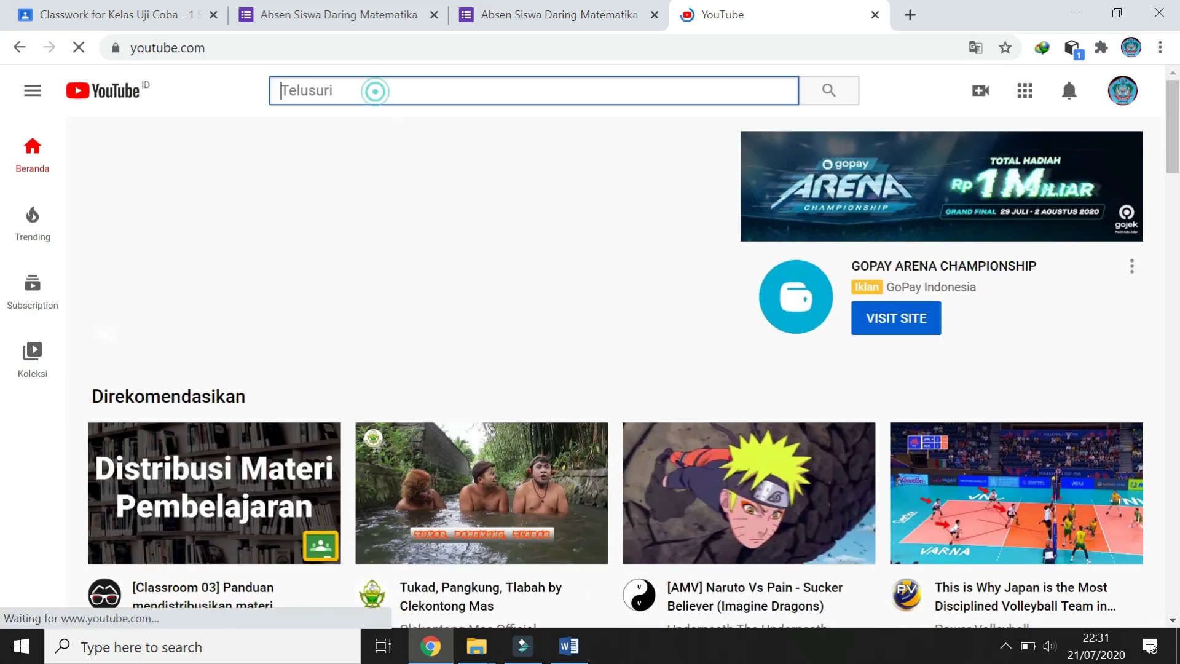
{"action": "type", "text": "bilangan "}
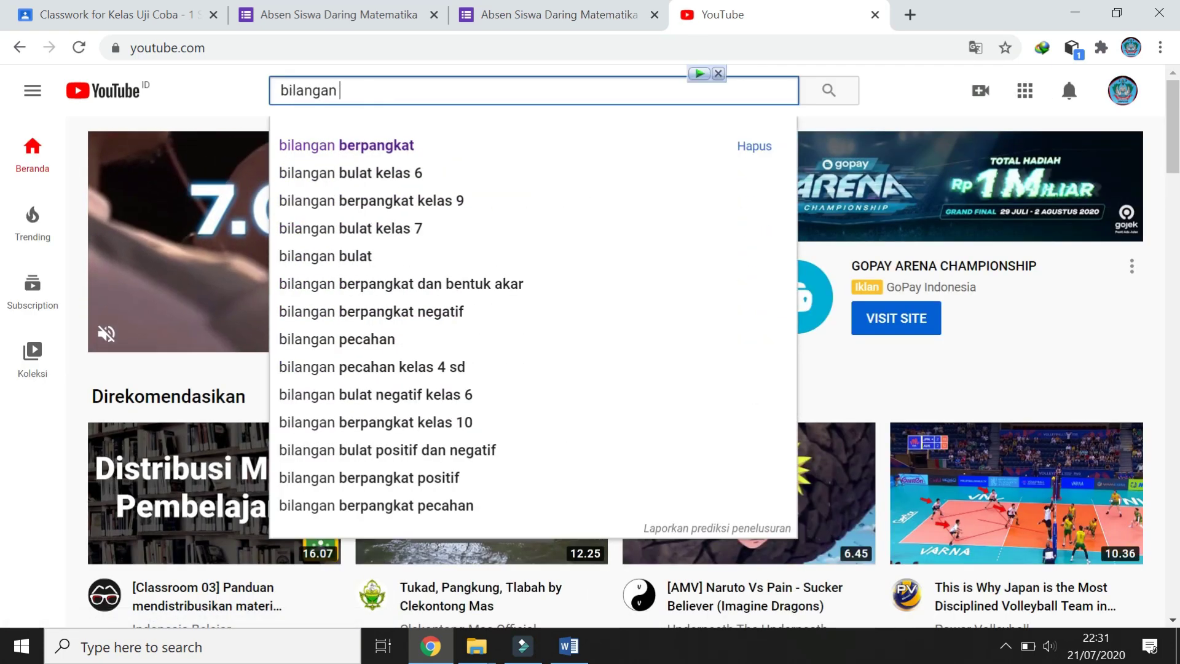
{"action": "type", "text": "berpangkat"}
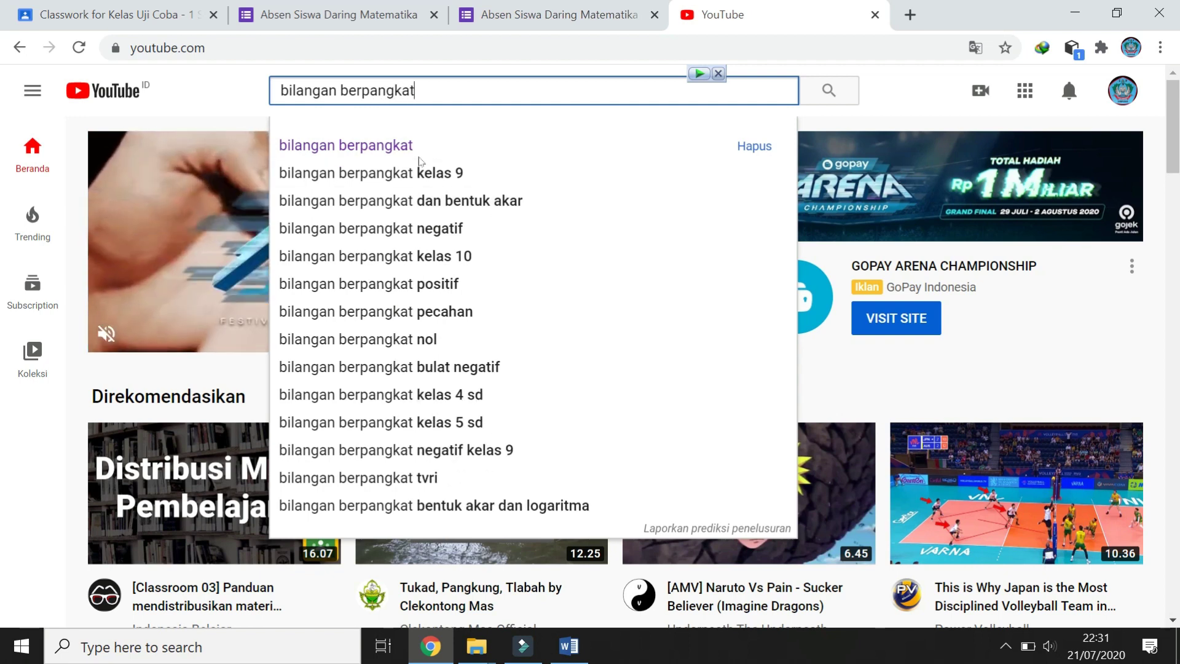
{"action": "key", "text": "Return"}
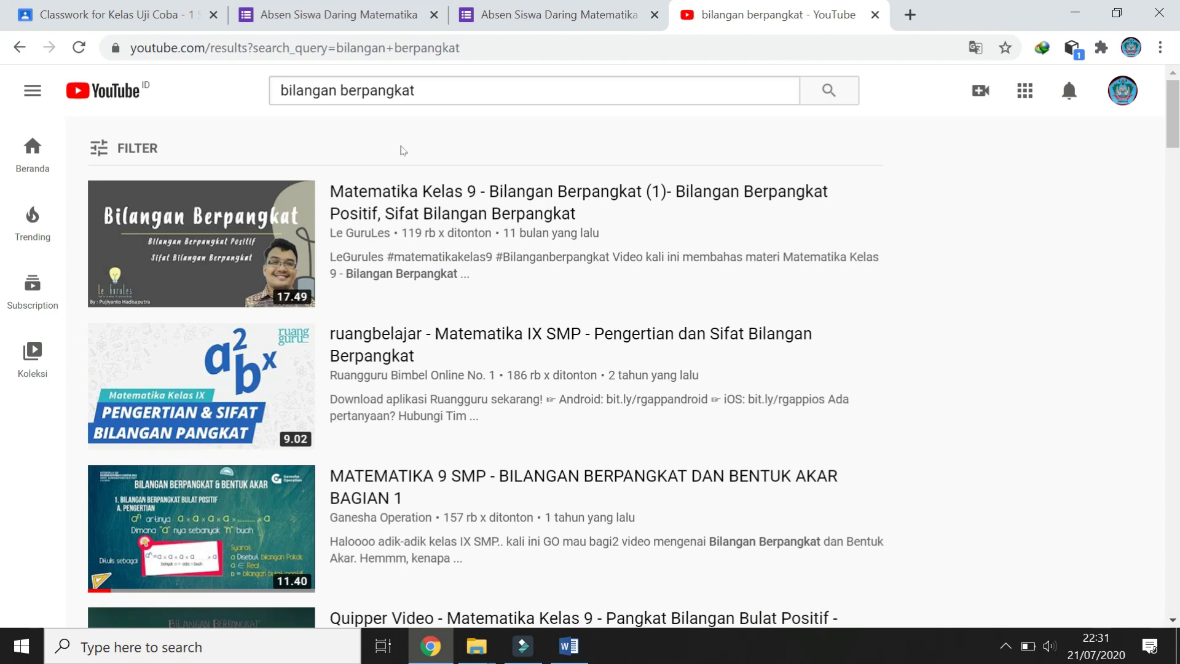
Open Ganesha Operation's video "MATEMATIKA 9 SMP - BILANGAN BERPANGKAT DAN BENTUK AKAR BAGIAN 1" from the search results.
{"action": "scroll", "coordinate": [403, 150], "scroll_direction": "down", "scroll_amount": 3}
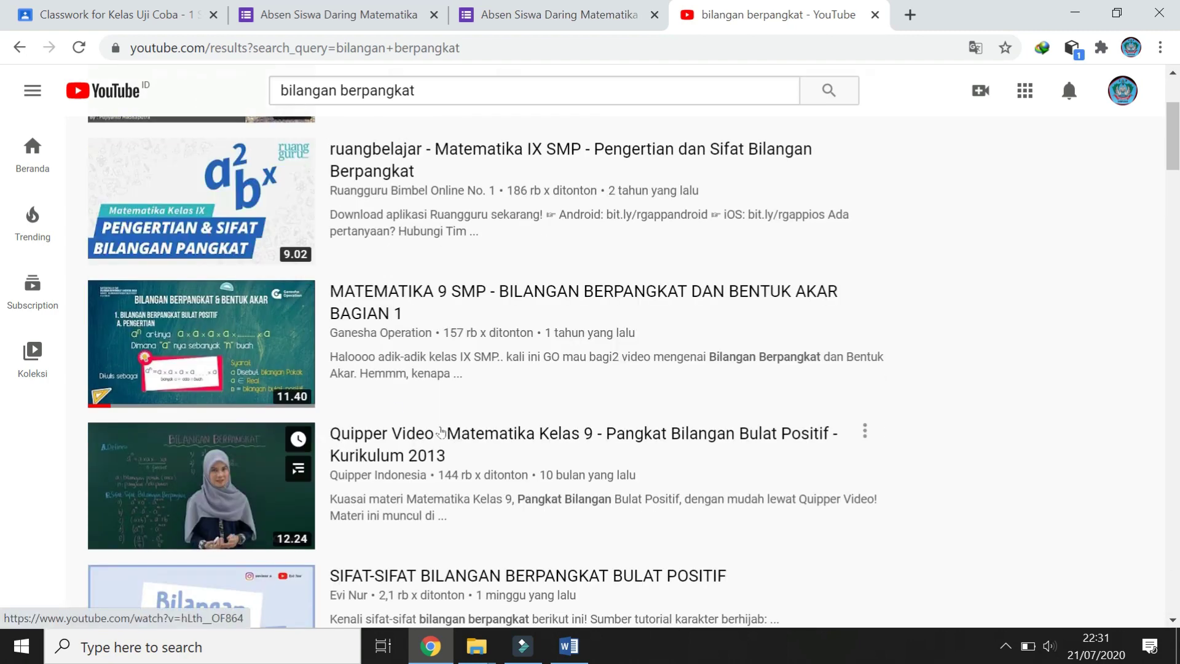
{"action": "scroll", "coordinate": [397, 319], "scroll_direction": "down", "scroll_amount": 2}
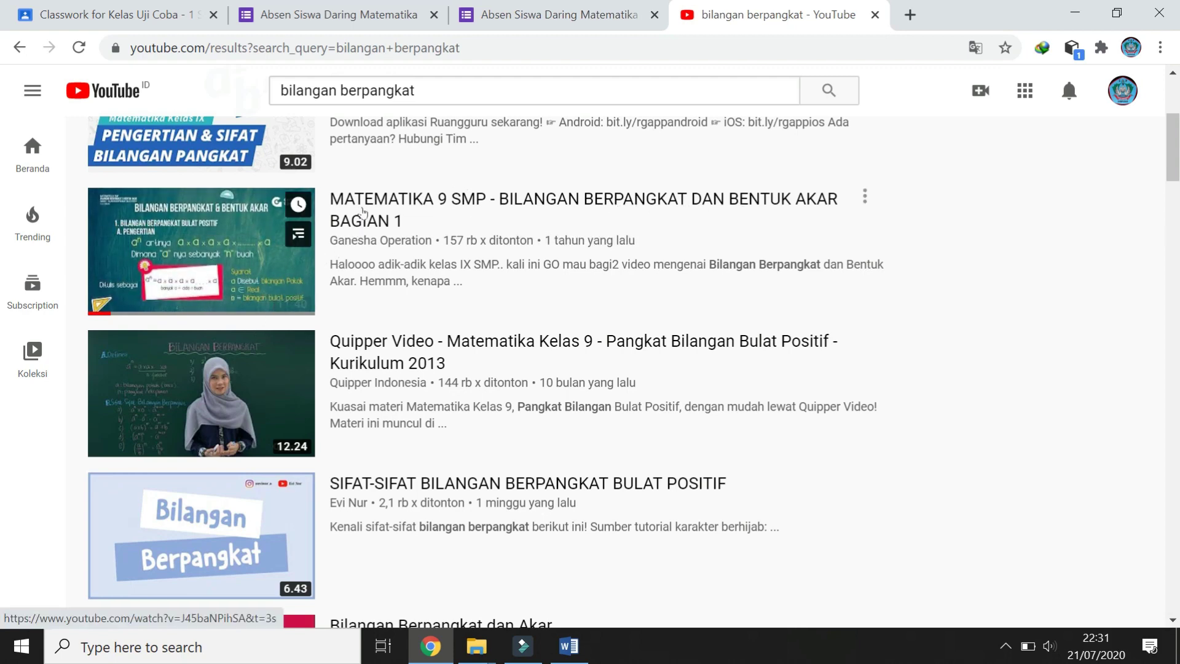
{"action": "left_click", "coordinate": [614, 248]}
Preview the video by playing it from several early points to check its content.
{"action": "scroll", "coordinate": [498, 204], "scroll_direction": "down", "scroll_amount": 2}
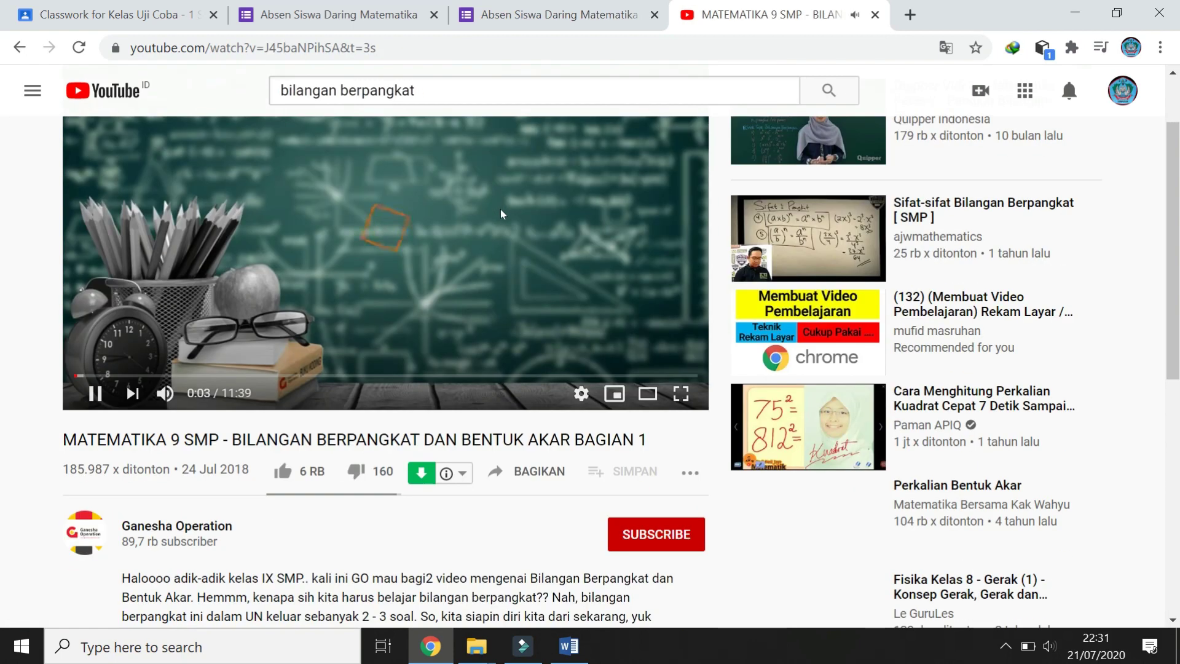
{"action": "scroll", "coordinate": [500, 209], "scroll_direction": "up", "scroll_amount": 2}
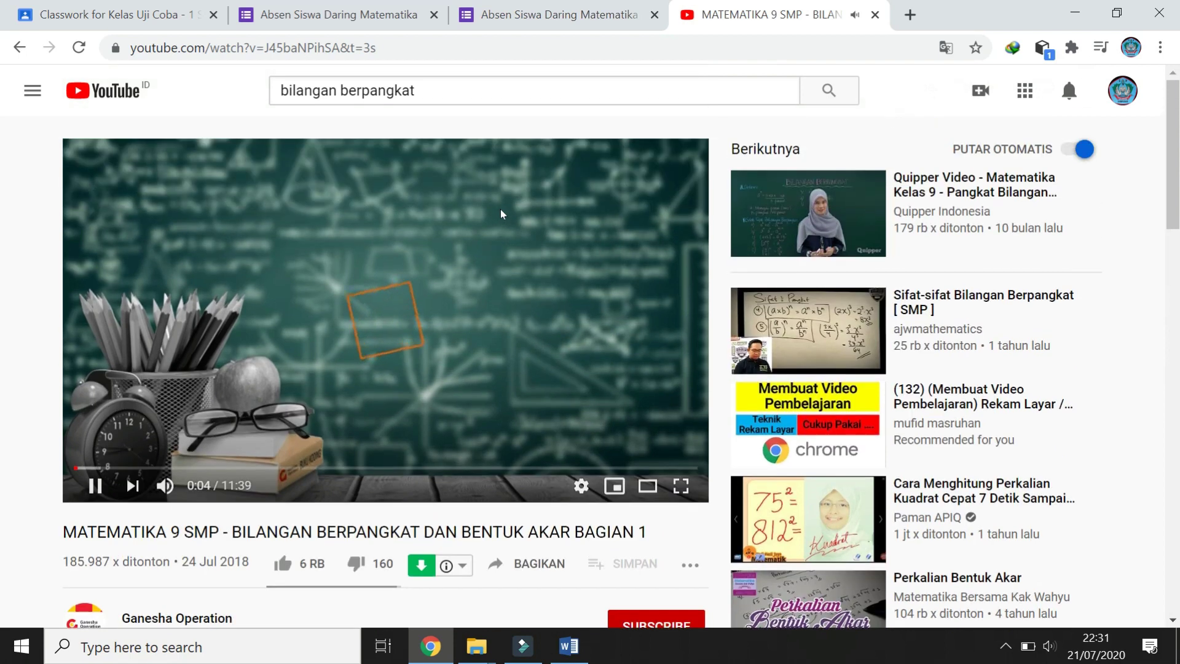
{"action": "left_click", "coordinate": [119, 470]}
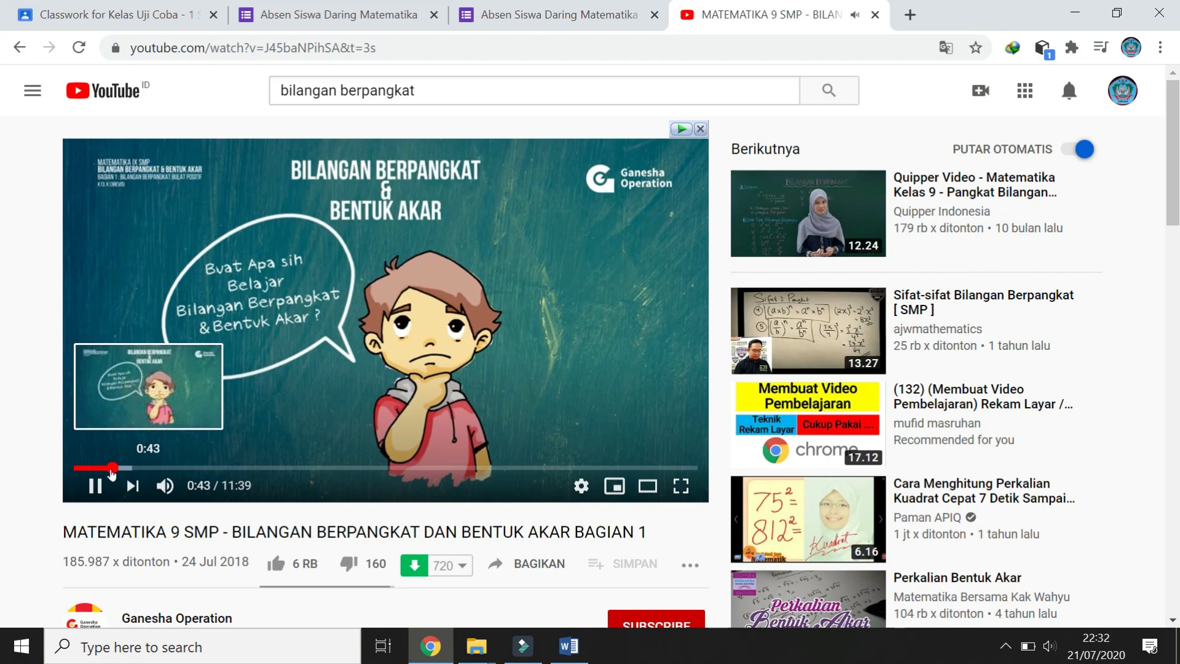
{"action": "left_click_drag", "start_coordinate": [111, 469], "coordinate": [144, 472]}
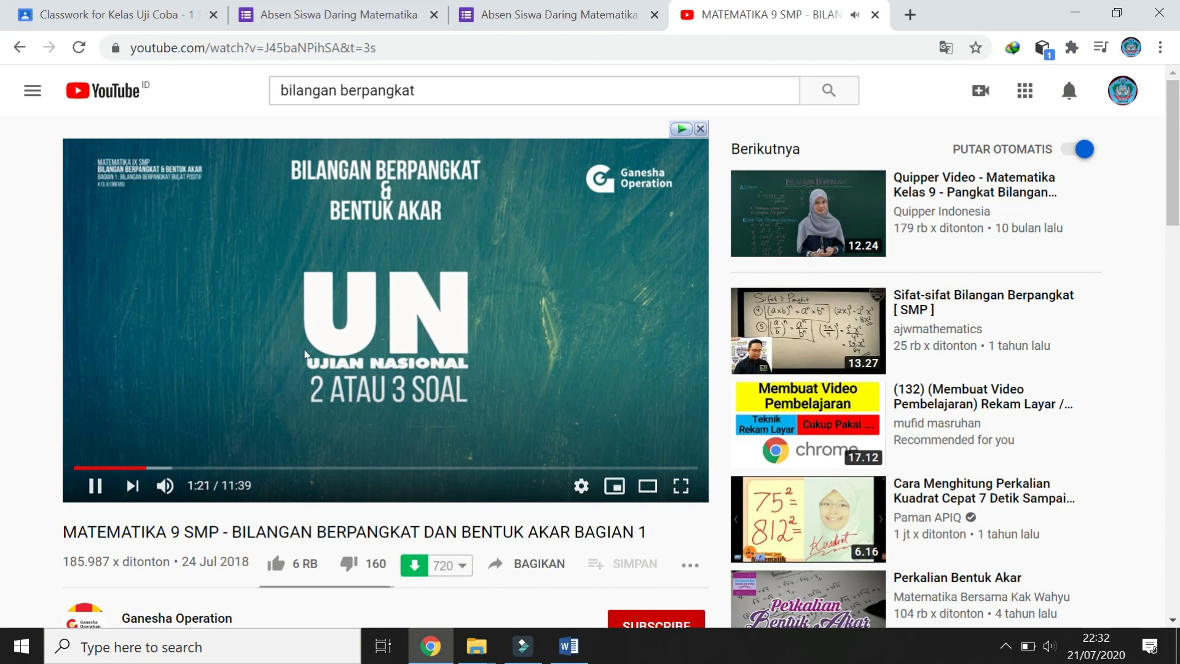
{"action": "scroll", "coordinate": [301, 352], "scroll_direction": "down", "scroll_amount": 2}
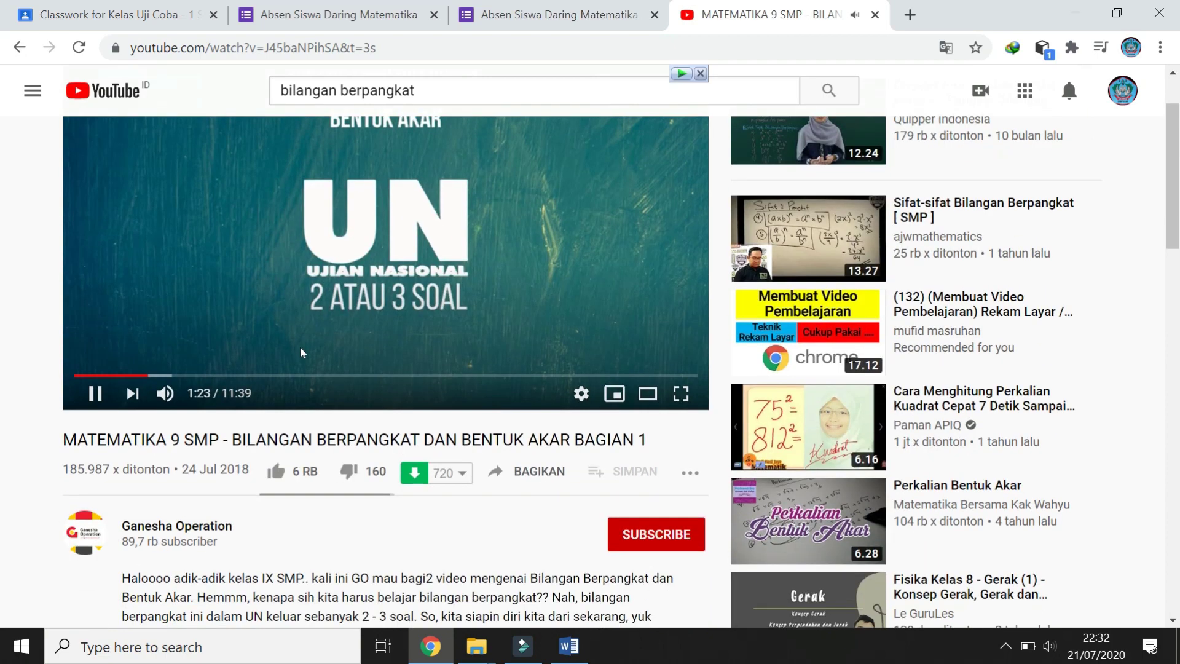
{"action": "scroll", "coordinate": [301, 353], "scroll_direction": "up", "scroll_amount": 2}
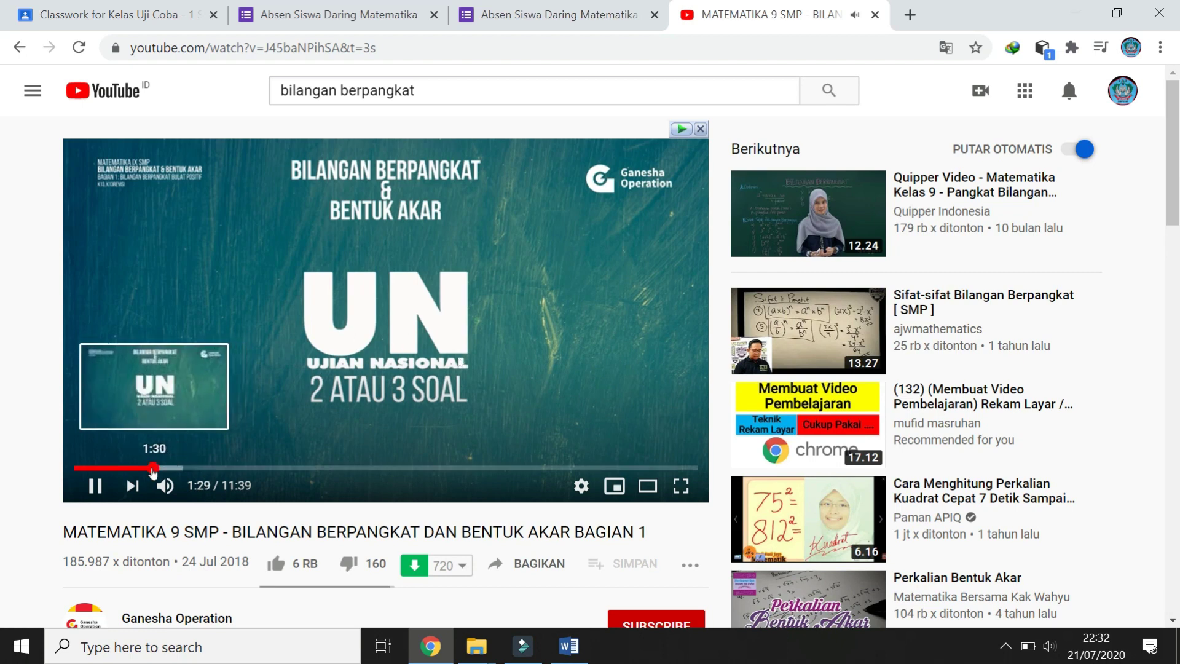
{"action": "left_click_drag", "start_coordinate": [153, 470], "coordinate": [72, 471]}
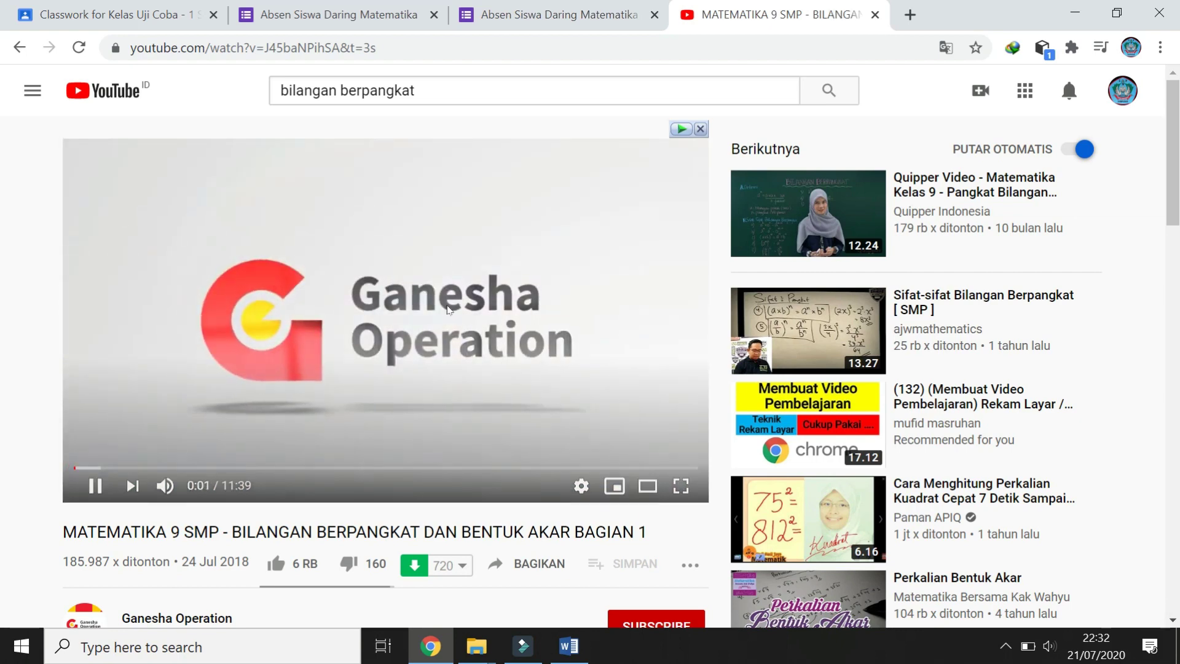
{"action": "left_click", "coordinate": [109, 469]}
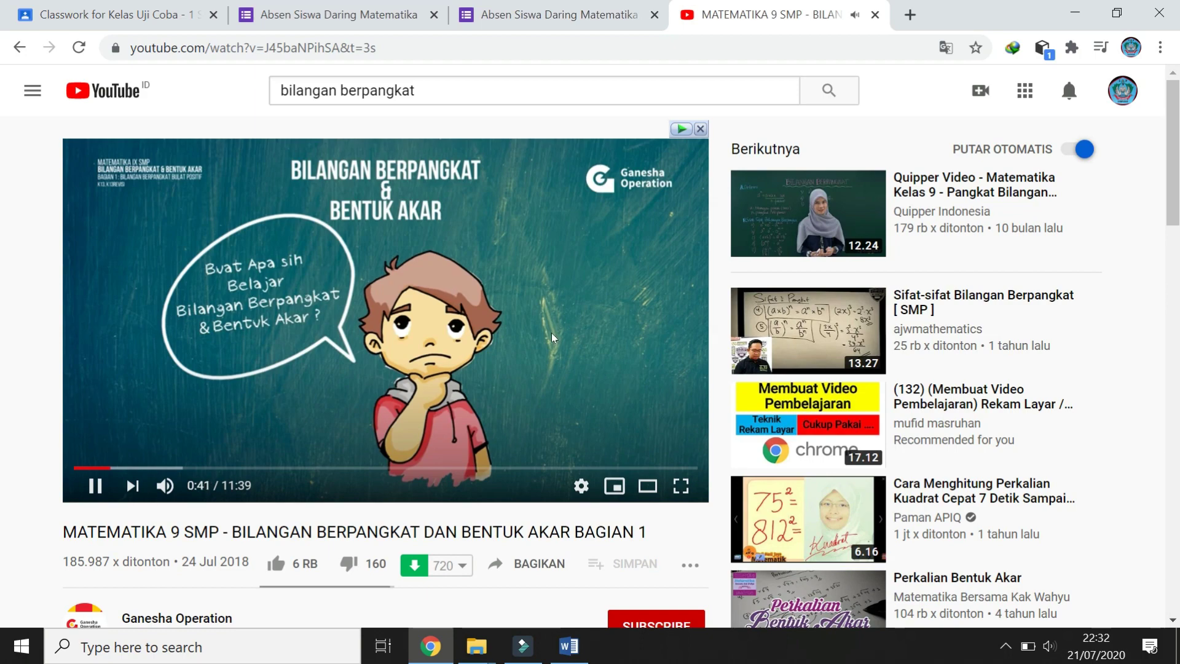
Copy the video's share link to the clipboard without a start time.
{"action": "scroll", "coordinate": [554, 335], "scroll_direction": "down", "scroll_amount": 2}
{"action": "scroll", "coordinate": [449, 284], "scroll_direction": "up", "scroll_amount": 2}
{"action": "scroll", "coordinate": [526, 347], "scroll_direction": "down", "scroll_amount": 1}
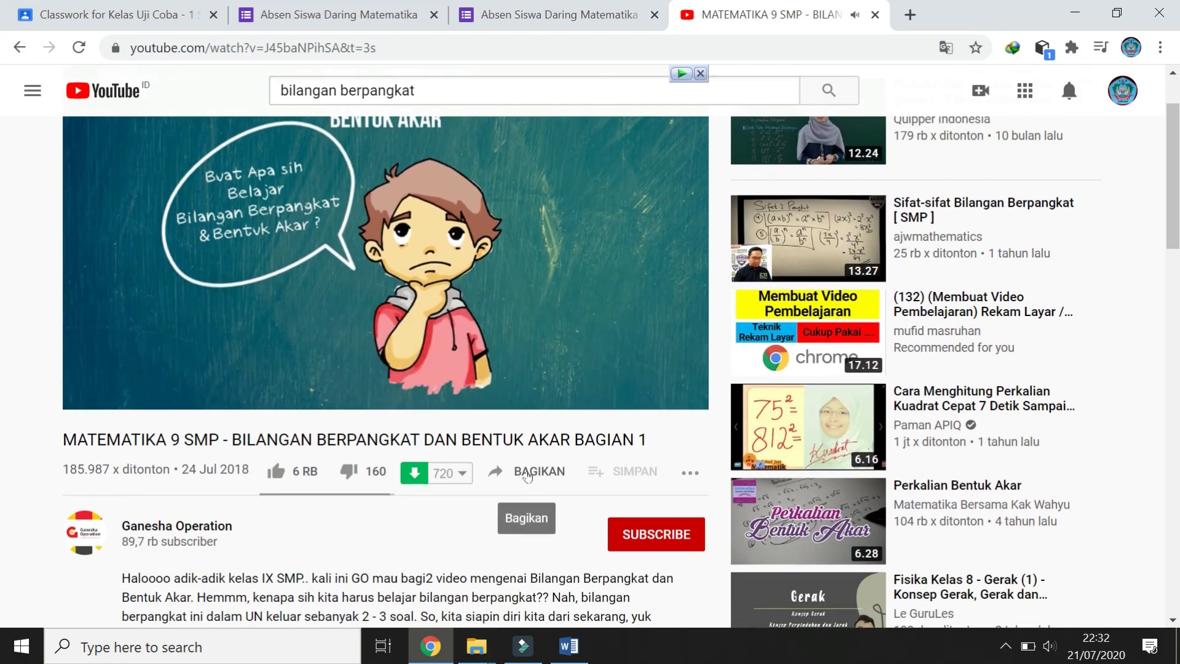
{"action": "left_click", "coordinate": [526, 474]}
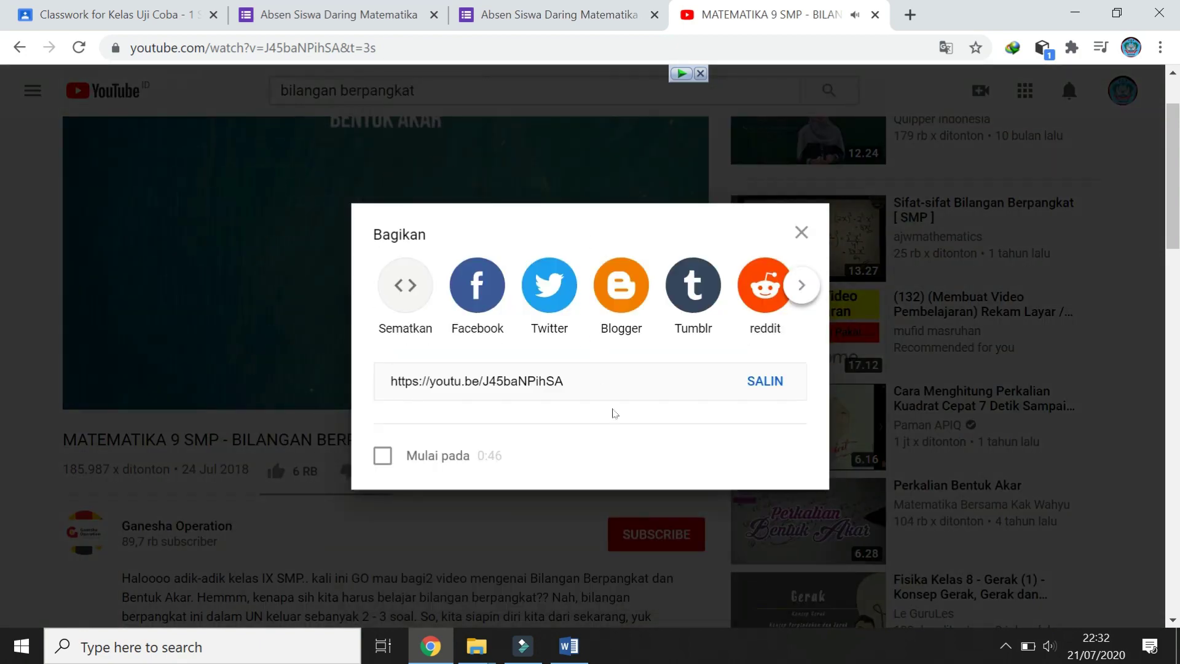
{"action": "left_click", "coordinate": [762, 382]}
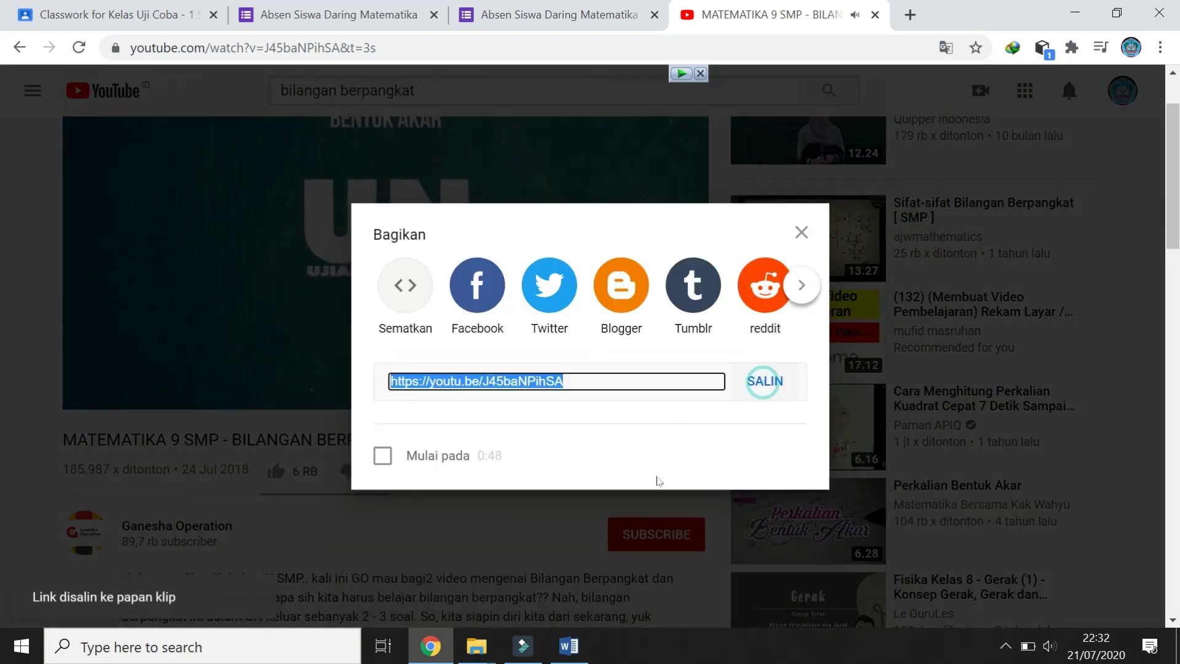
{"action": "left_click", "coordinate": [104, 18]}
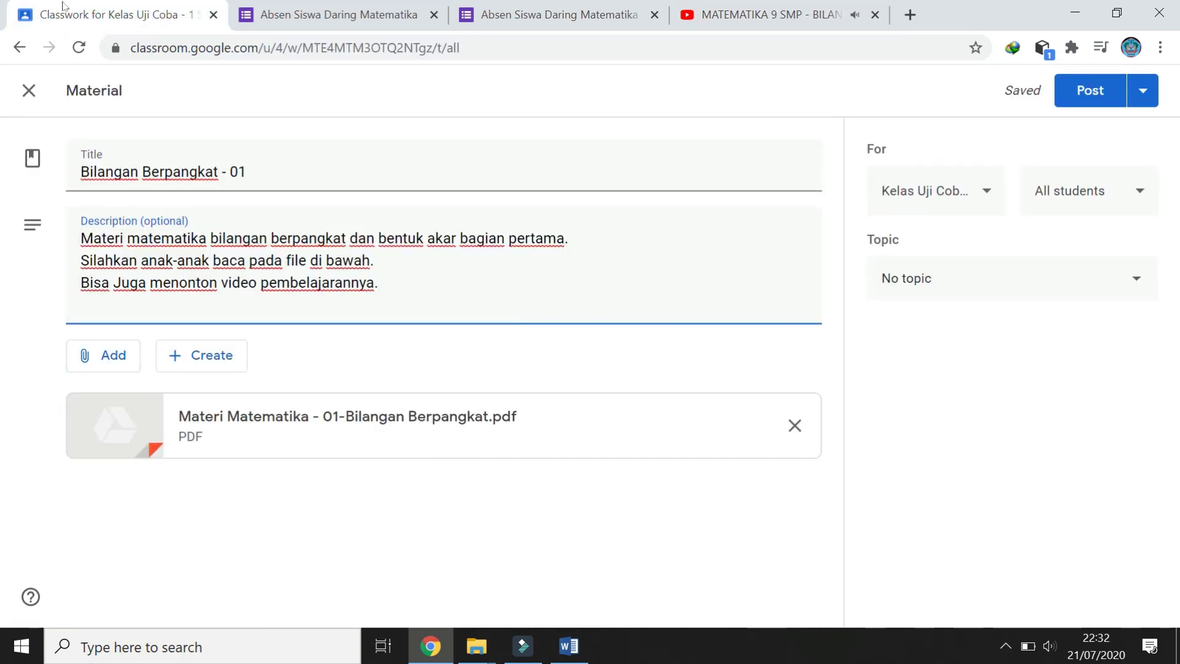
{"action": "left_click", "coordinate": [109, 357]}
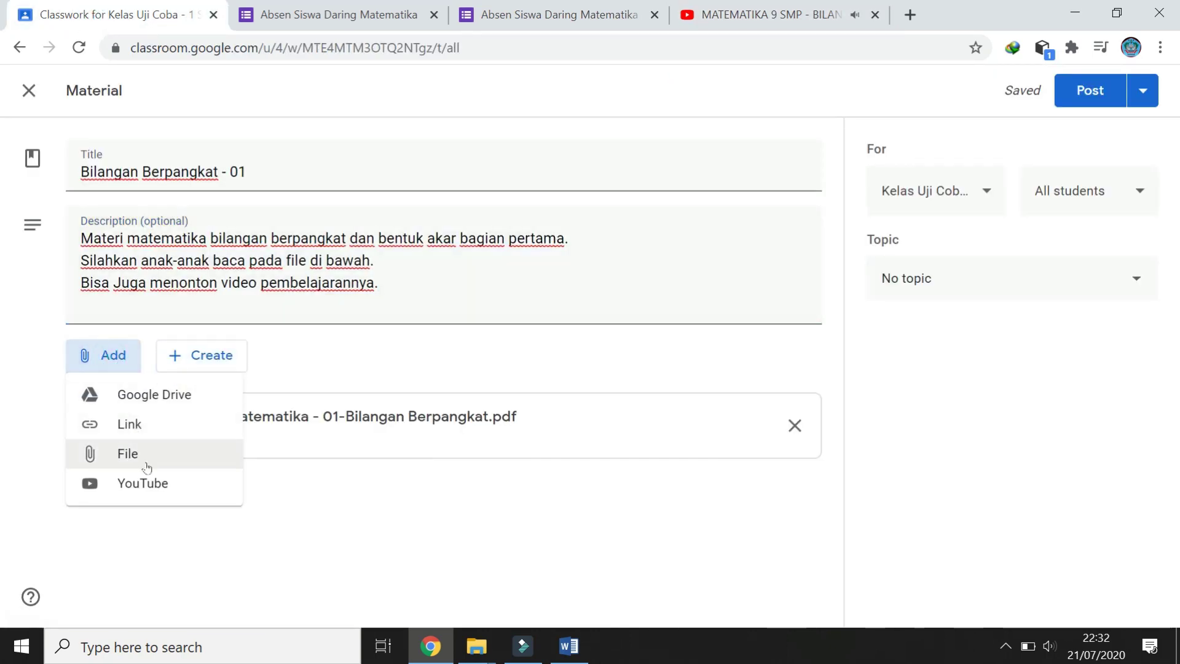
{"action": "left_click", "coordinate": [130, 426]}
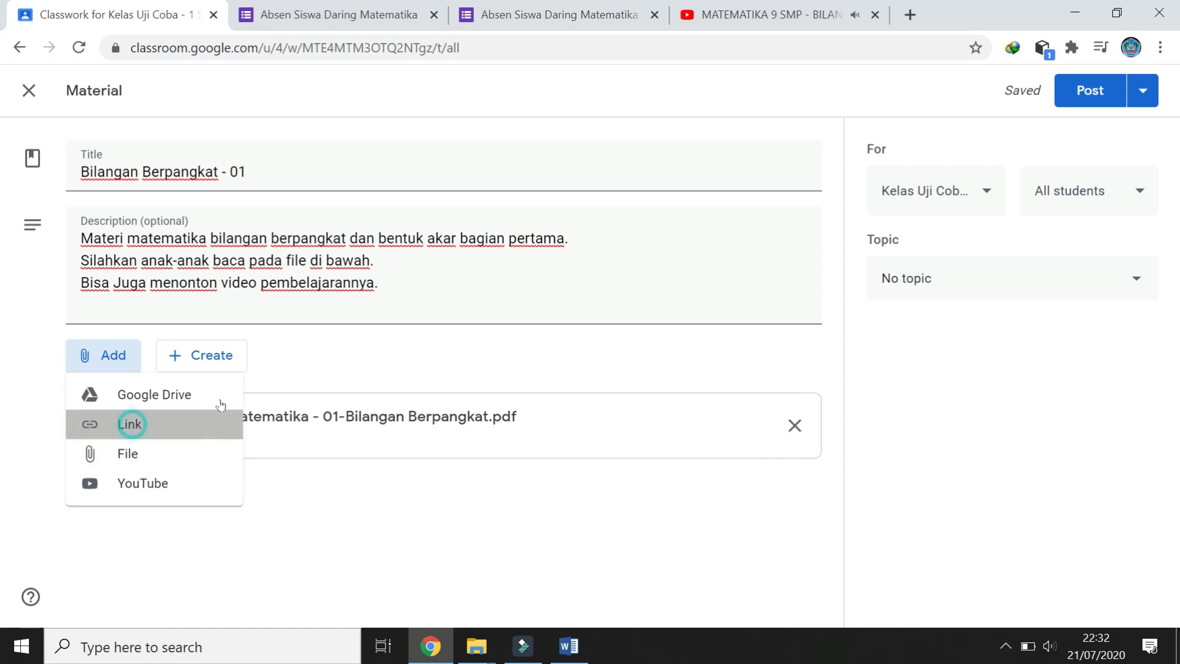
{"action": "left_click", "coordinate": [528, 349]}
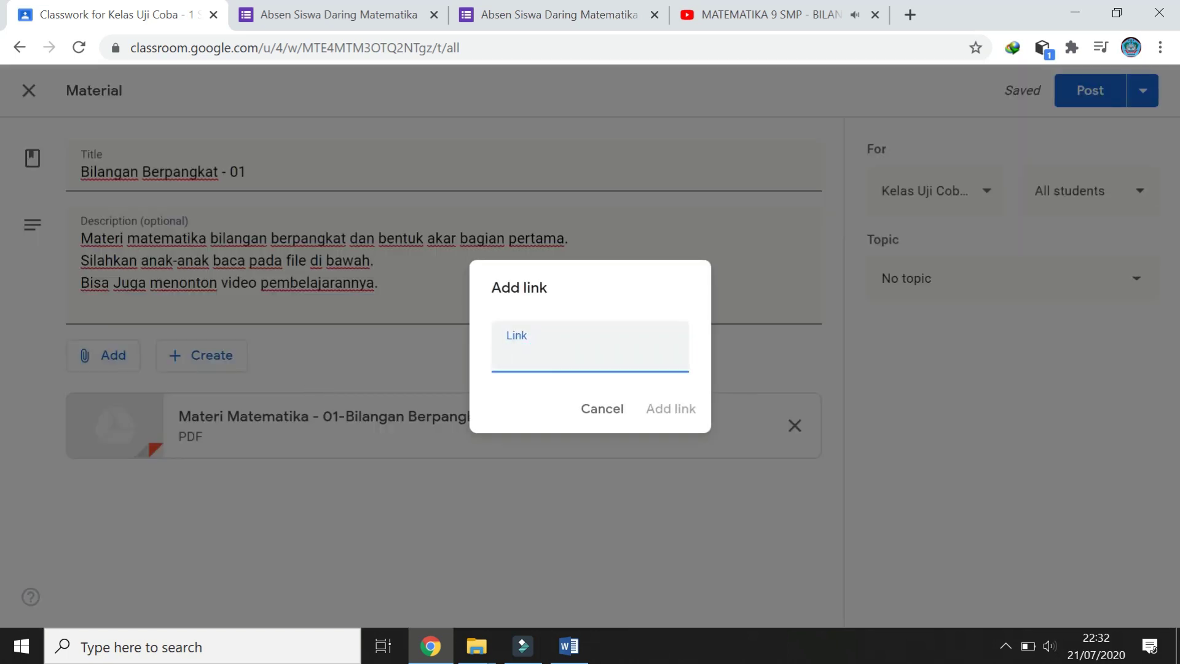
{"action": "right_click", "coordinate": [527, 350]}
{"action": "left_click", "coordinate": [572, 177]}
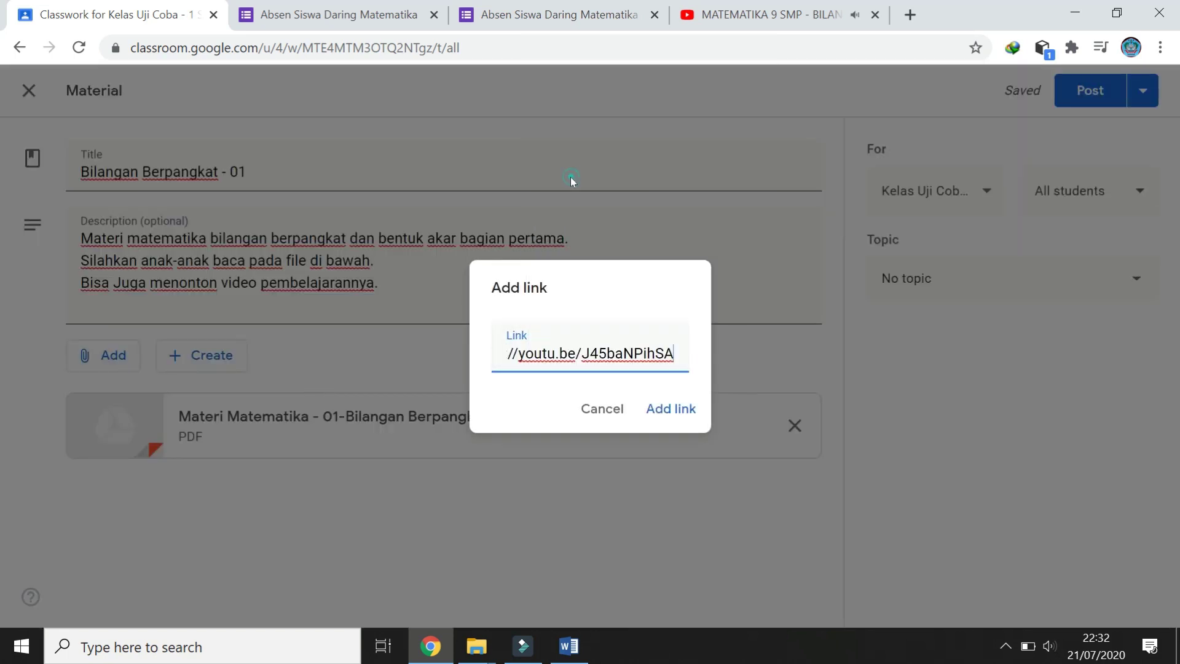
{"action": "left_click", "coordinate": [662, 411]}
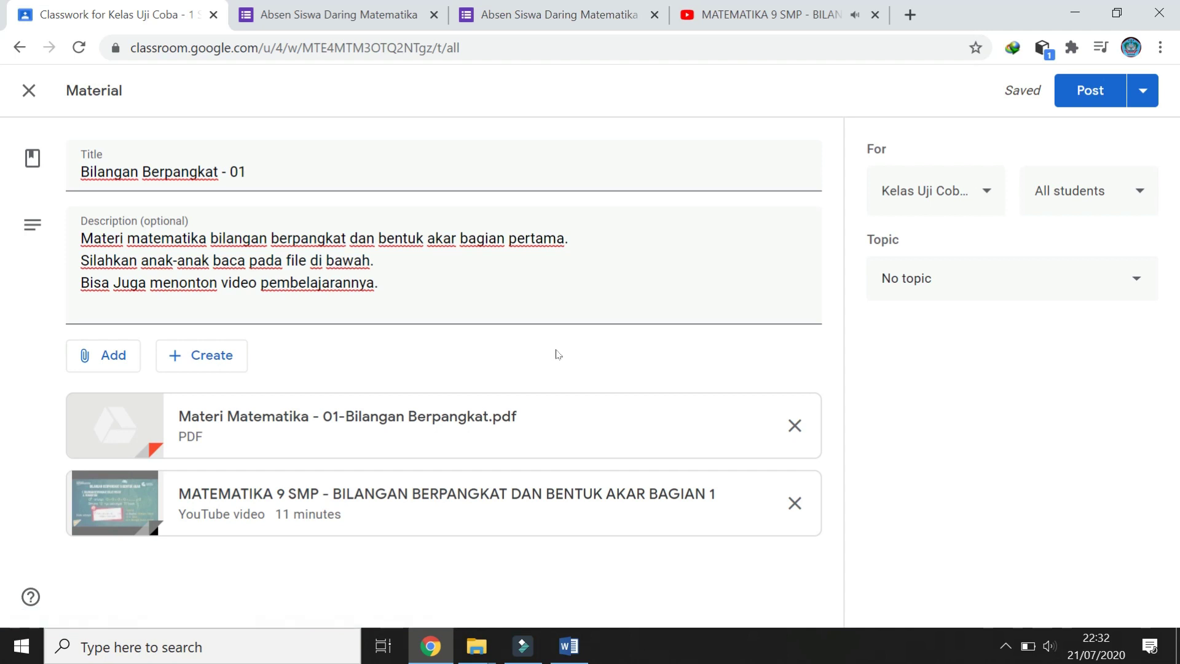
Add Kelas Uji Coba - 2 as a recipient of the Bilangan Berpangkat - 01 material and post it to both classes.
{"action": "left_click", "coordinate": [985, 189]}
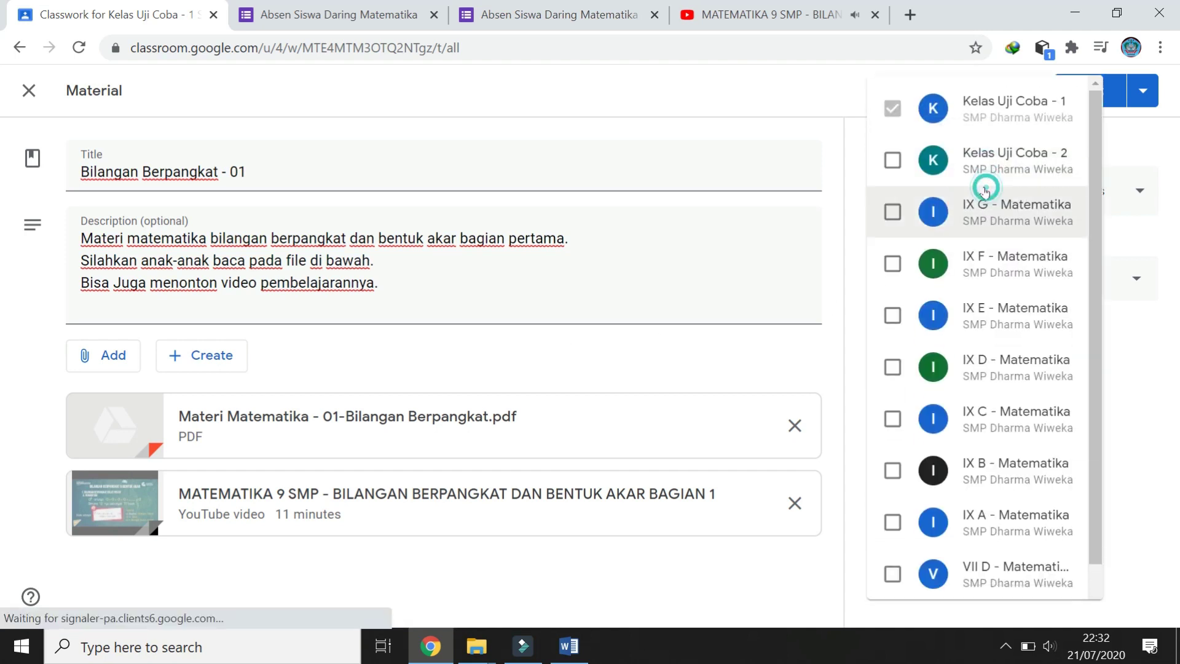
{"action": "left_click", "coordinate": [892, 158]}
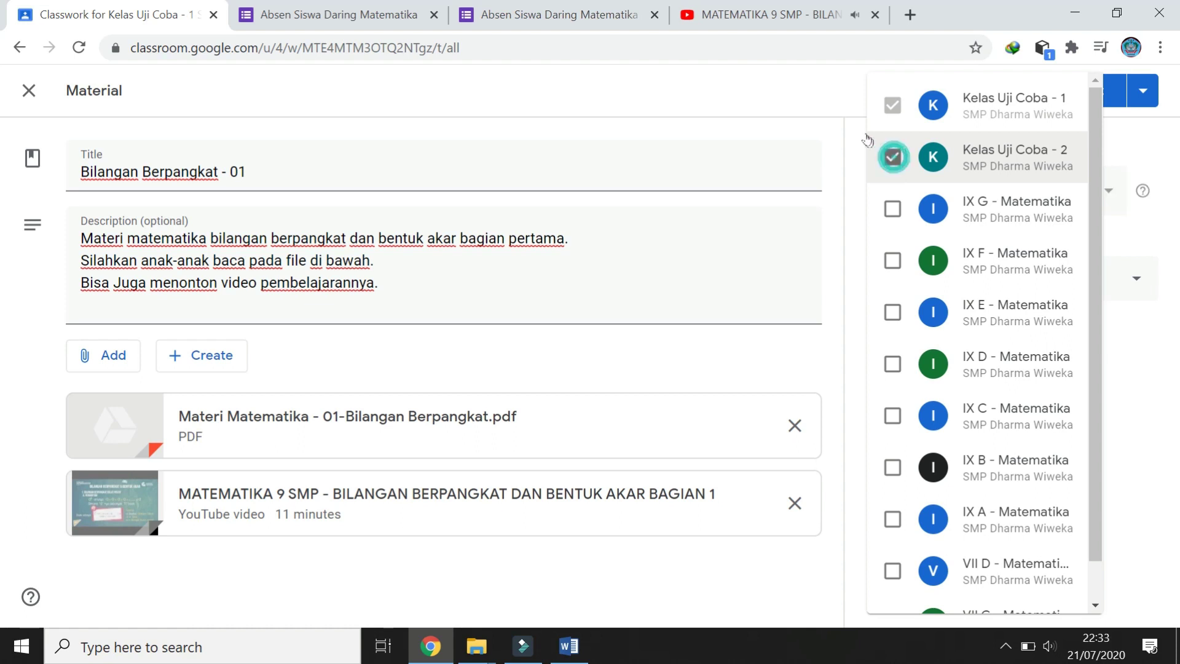
{"action": "left_click", "coordinate": [765, 93]}
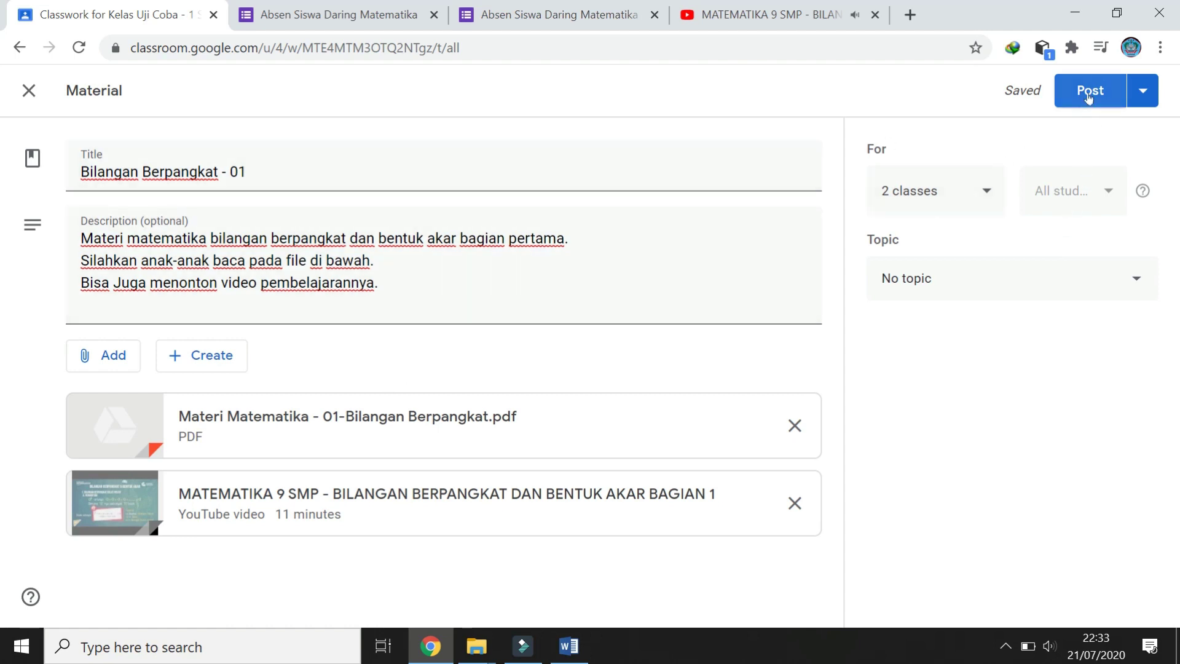
{"action": "left_click", "coordinate": [1089, 92]}
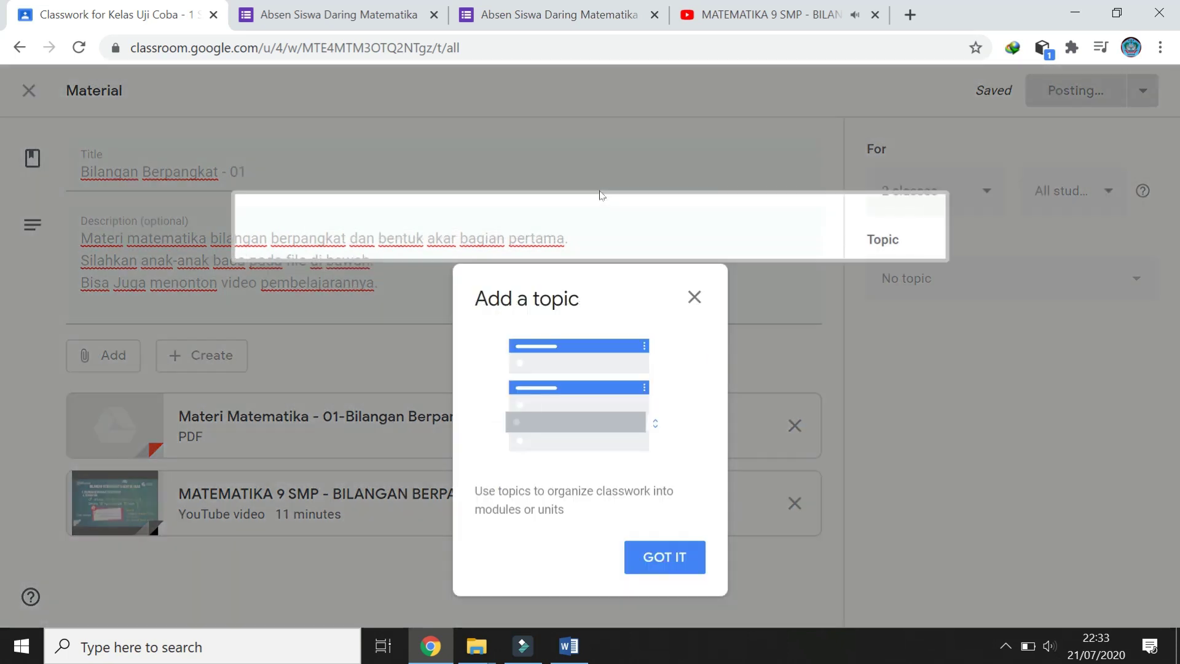
{"action": "left_click", "coordinate": [664, 559]}
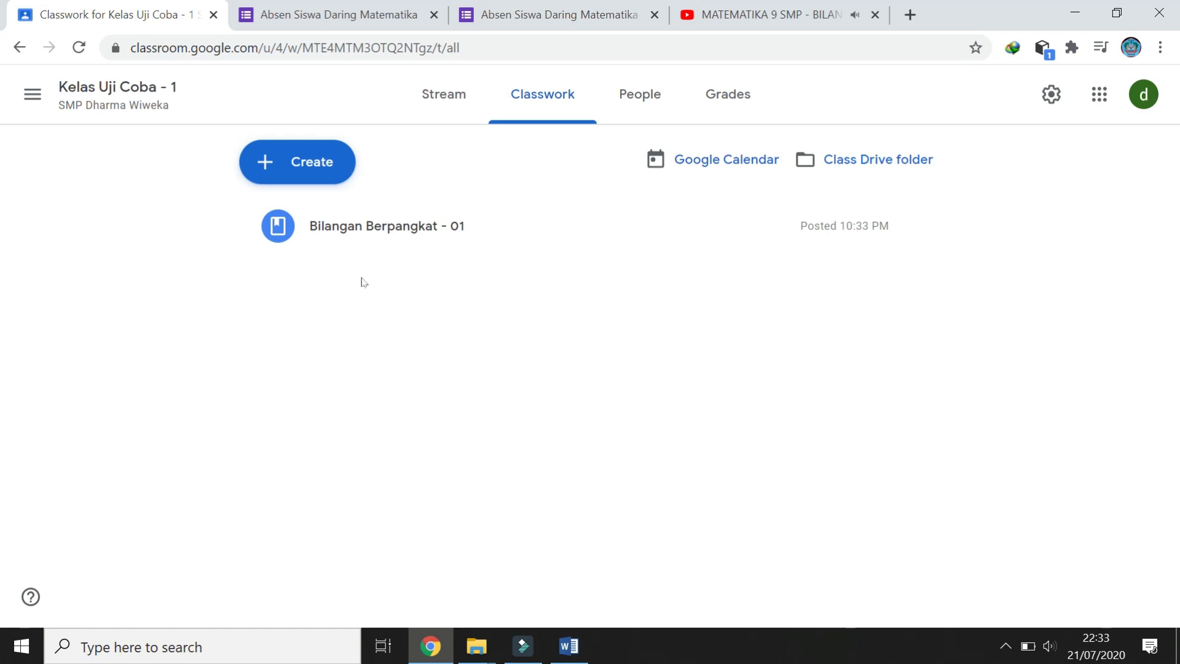
Review the class stream from the new material notice down to the greeting's attendance link and comment field.
{"action": "left_click", "coordinate": [465, 110]}
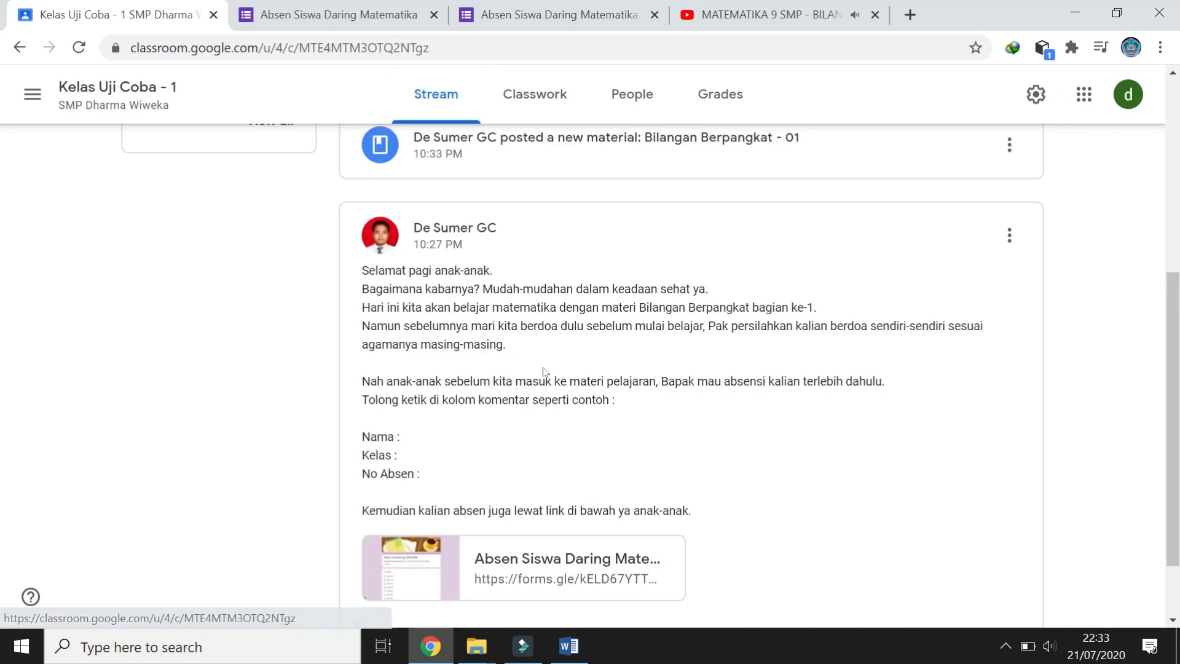
{"action": "scroll", "coordinate": [440, 540], "scroll_direction": "down", "scroll_amount": 2}
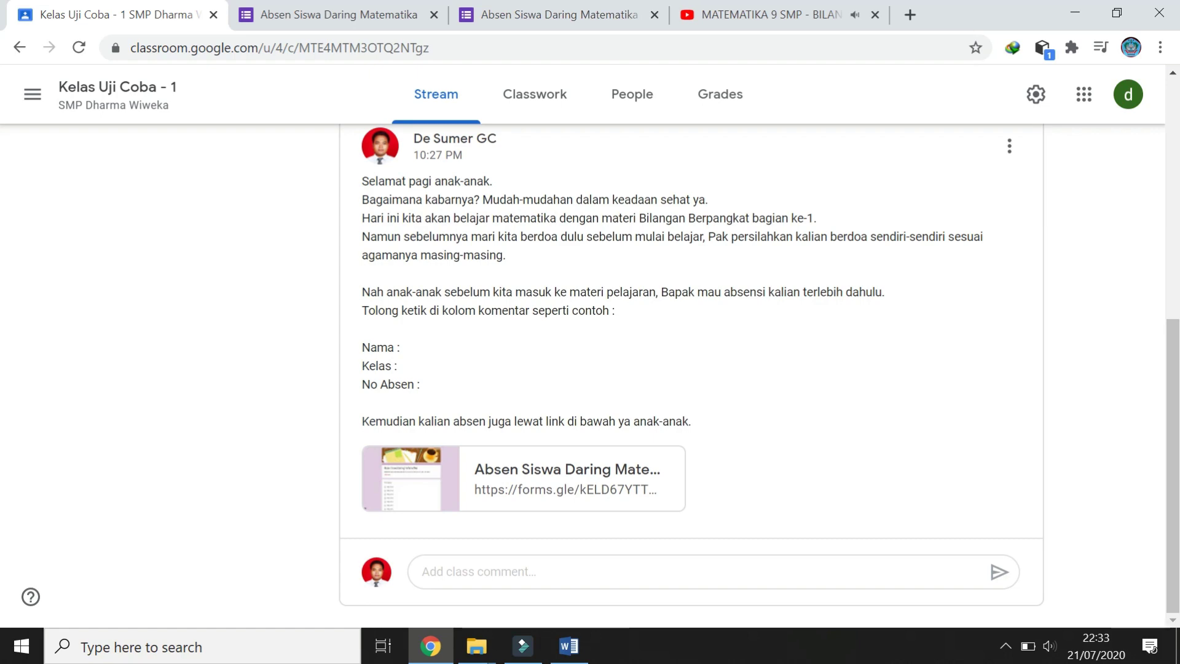
{"action": "scroll", "coordinate": [604, 386], "scroll_direction": "up", "scroll_amount": 3}
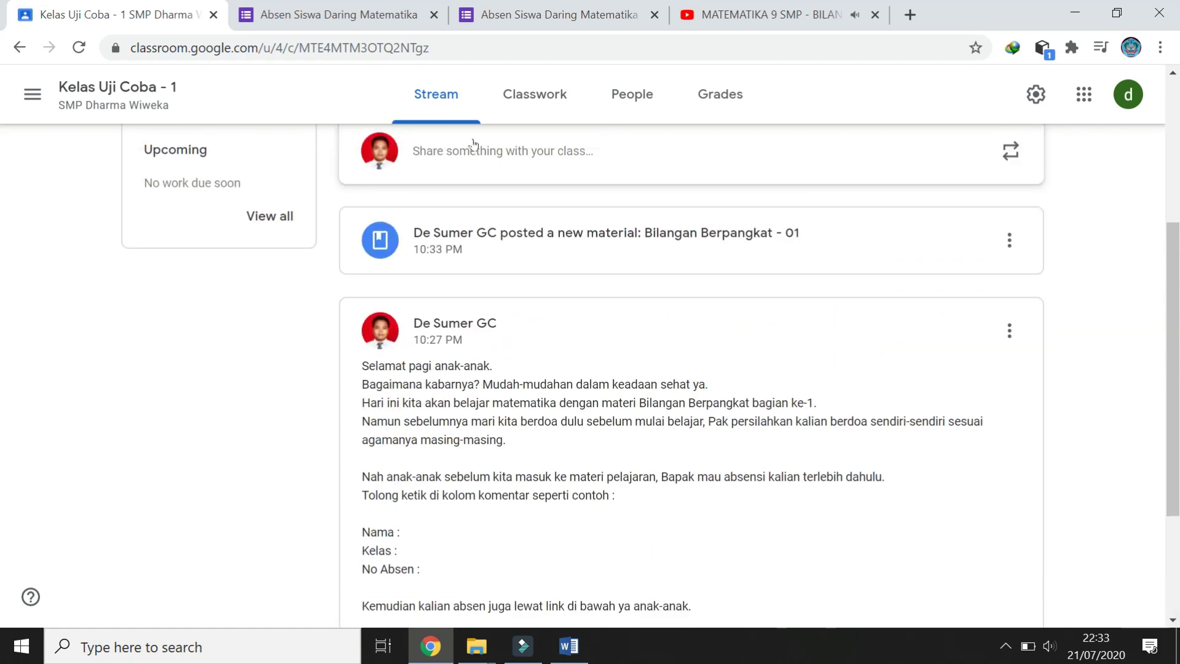
Check the responses of the Absen Siswa Daring Matematika form in its editor and close the form's student view.
{"action": "left_click", "coordinate": [338, 7]}
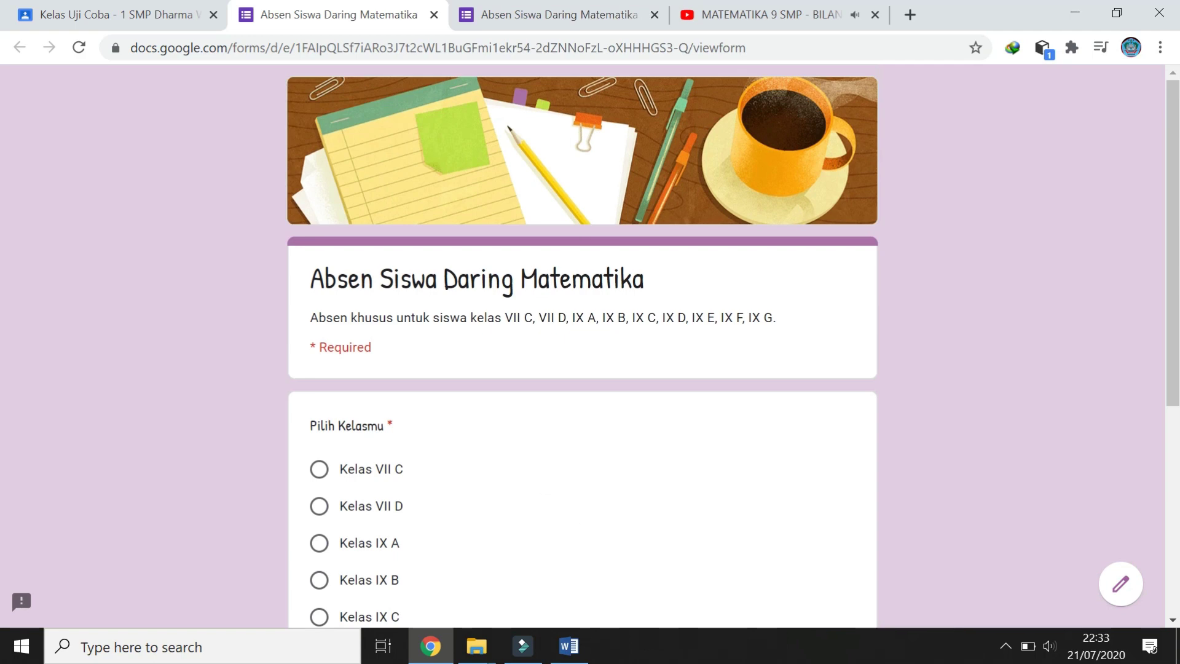
{"action": "left_click", "coordinate": [552, 14]}
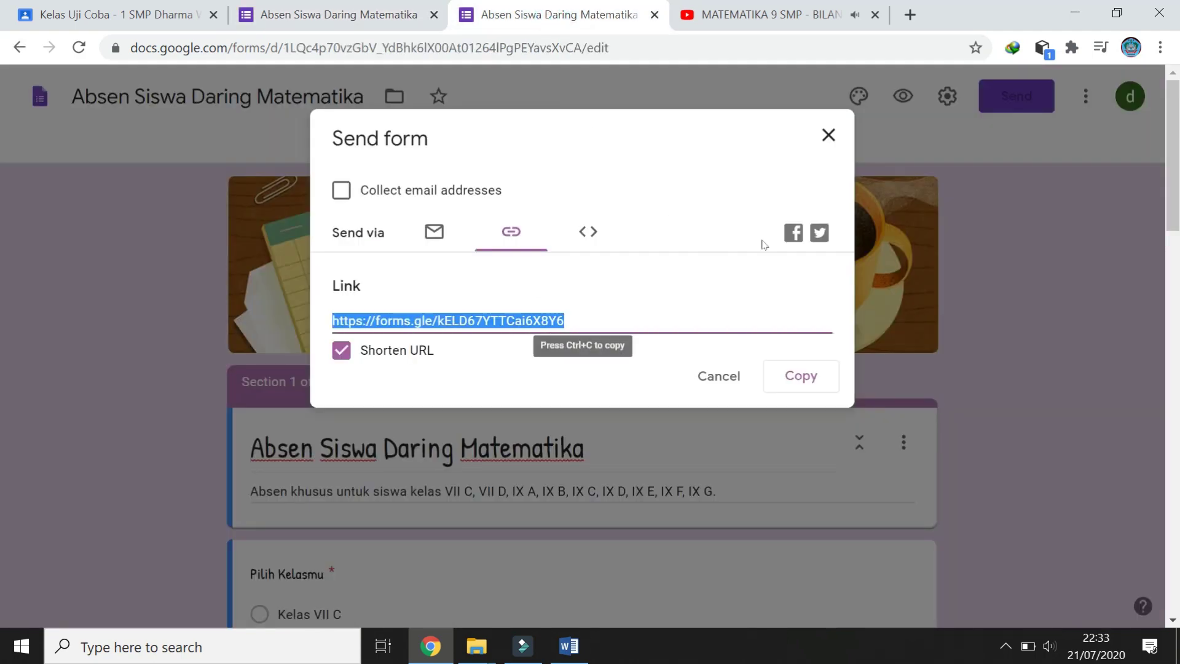
{"action": "left_click", "coordinate": [825, 135]}
{"action": "left_click", "coordinate": [617, 144]}
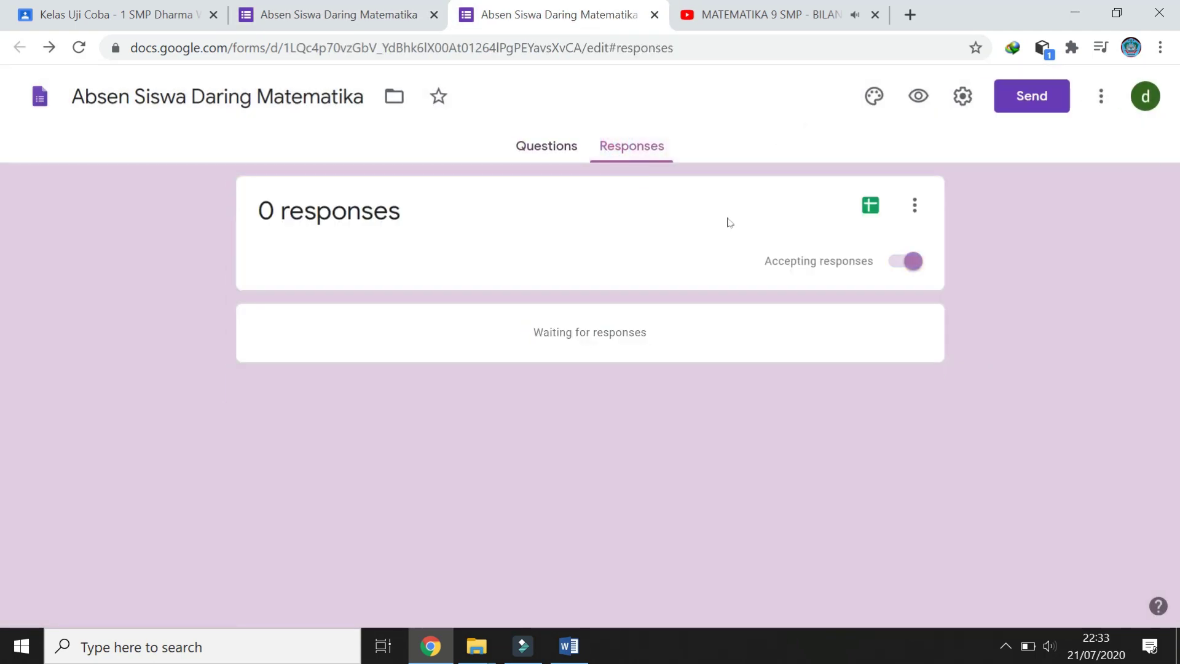
{"action": "left_click", "coordinate": [434, 14]}
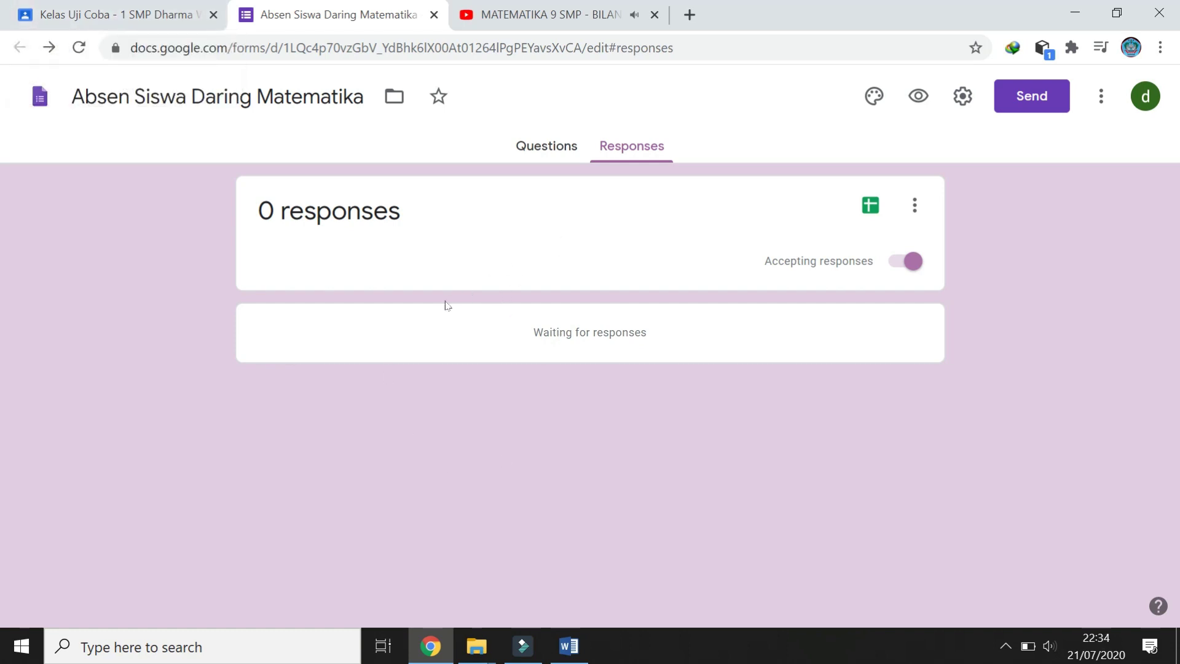
Return to the class stream to reread the greeting, and expand the Bilangan Berpangkat - 01 material in the classwork list.
{"action": "left_click", "coordinate": [101, 15]}
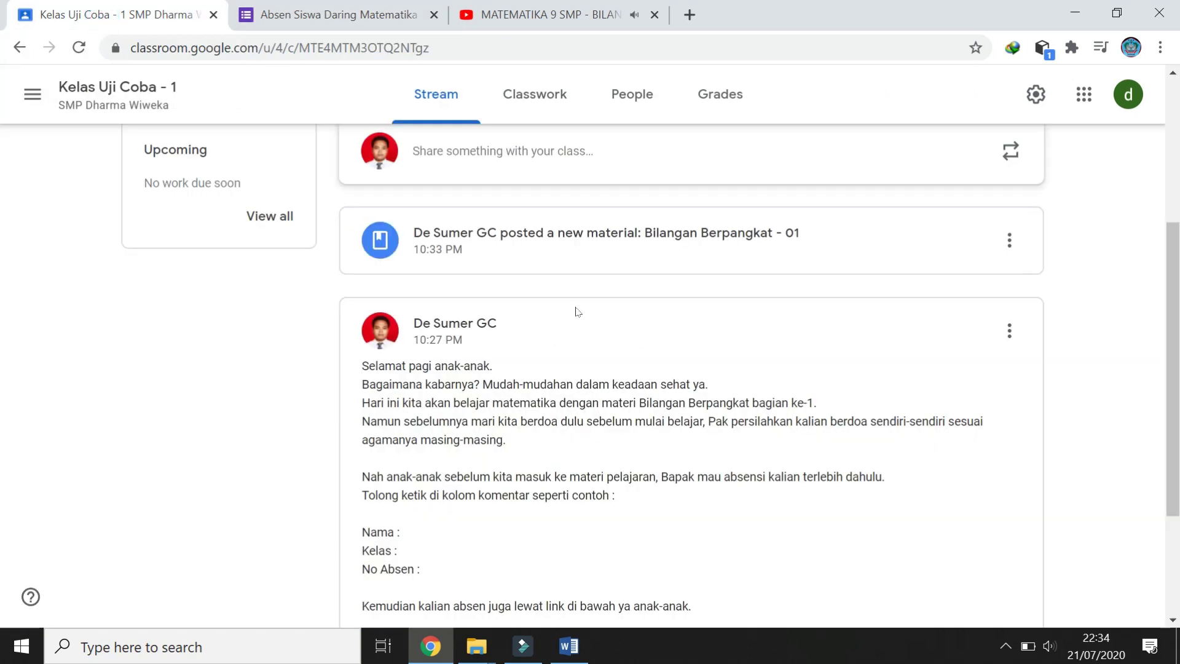
{"action": "scroll", "coordinate": [577, 321], "scroll_direction": "down", "scroll_amount": 1}
{"action": "scroll", "coordinate": [720, 415], "scroll_direction": "down", "scroll_amount": 1}
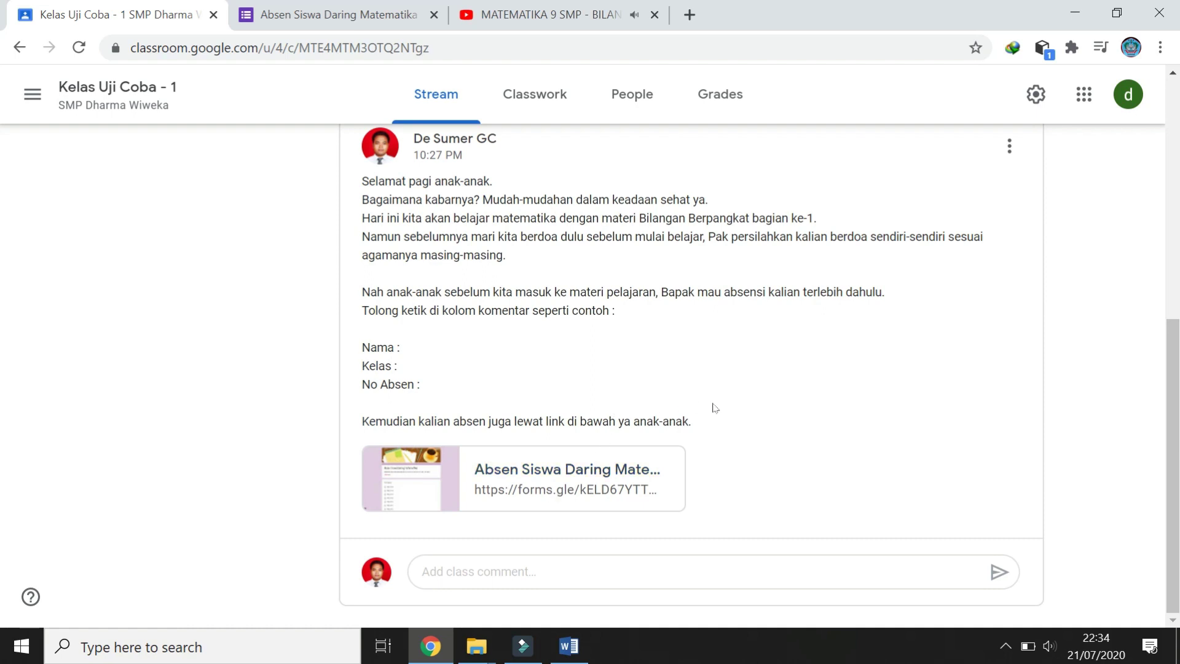
{"action": "scroll", "coordinate": [715, 408], "scroll_direction": "up", "scroll_amount": 5}
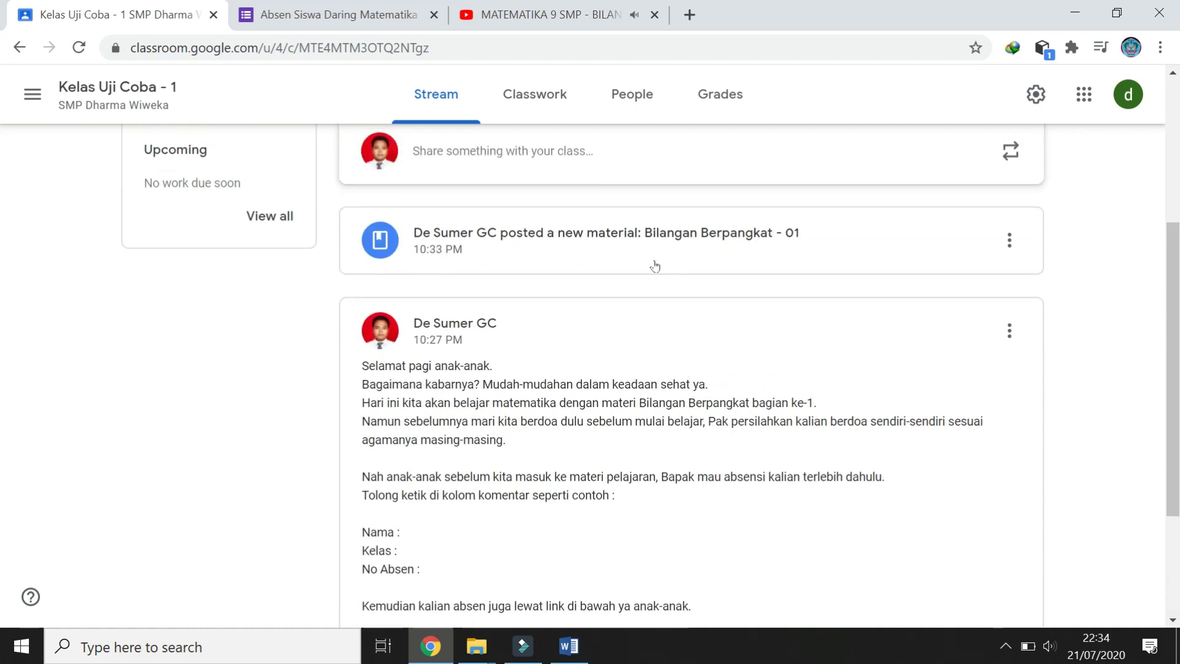
{"action": "left_click", "coordinate": [535, 95]}
{"action": "left_click", "coordinate": [447, 226]}
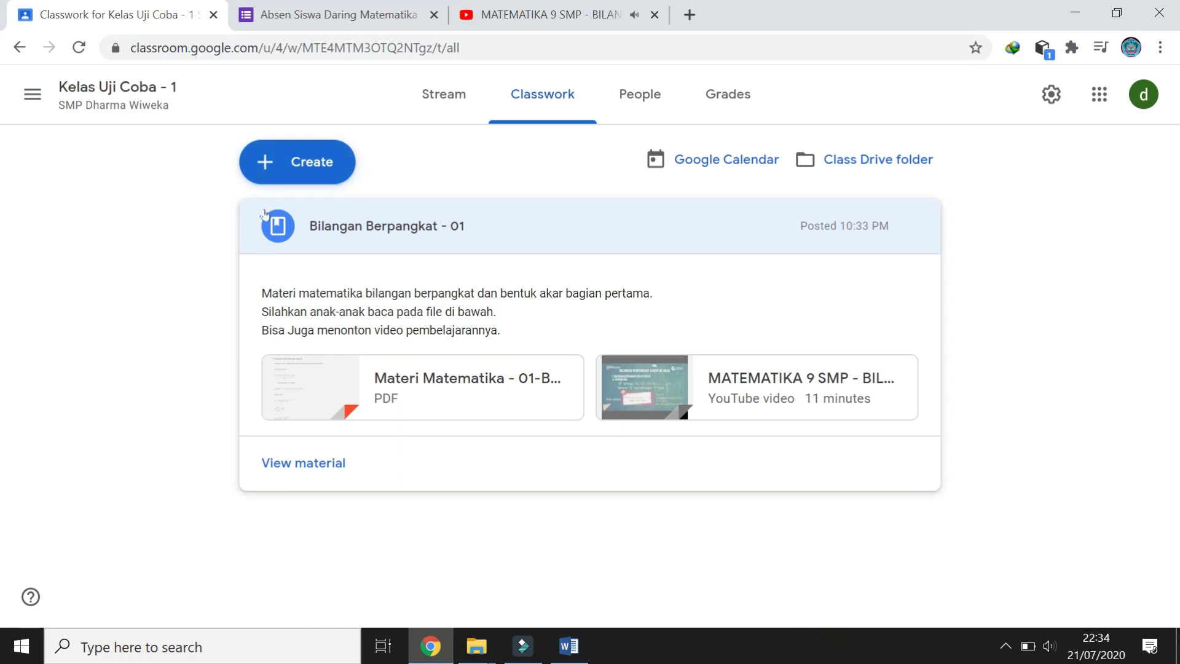
Create a new classwork assignment titled "Kuis Bilangan Berpangkat - 01".
{"action": "left_click", "coordinate": [300, 165]}
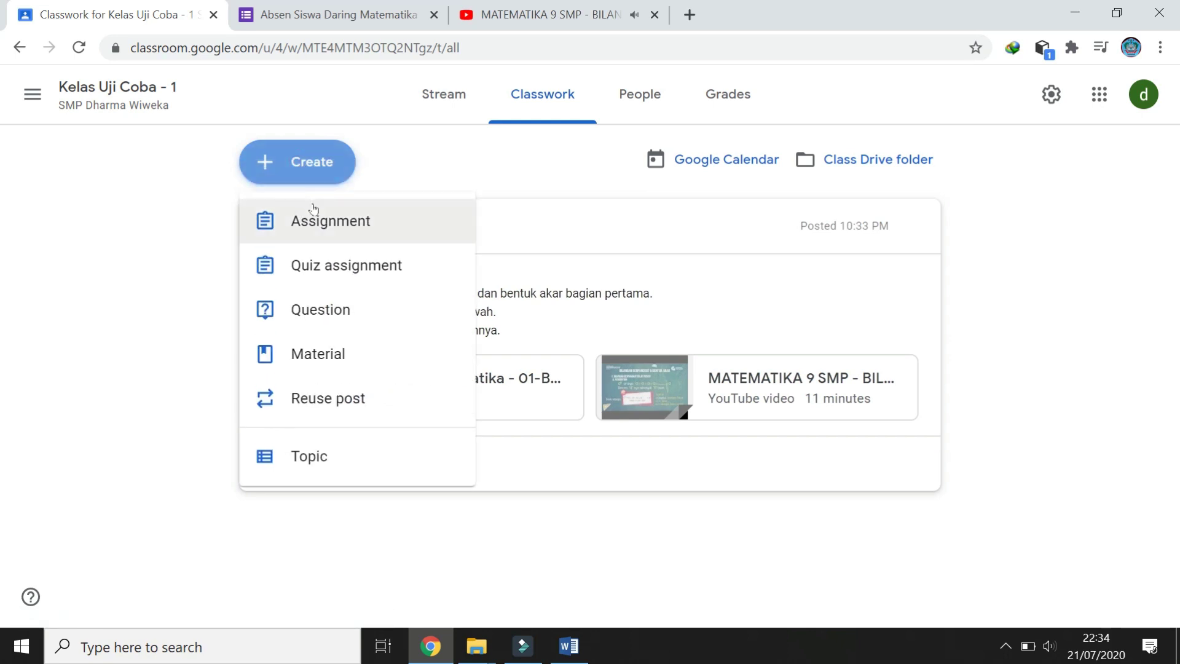
{"action": "left_click", "coordinate": [318, 226]}
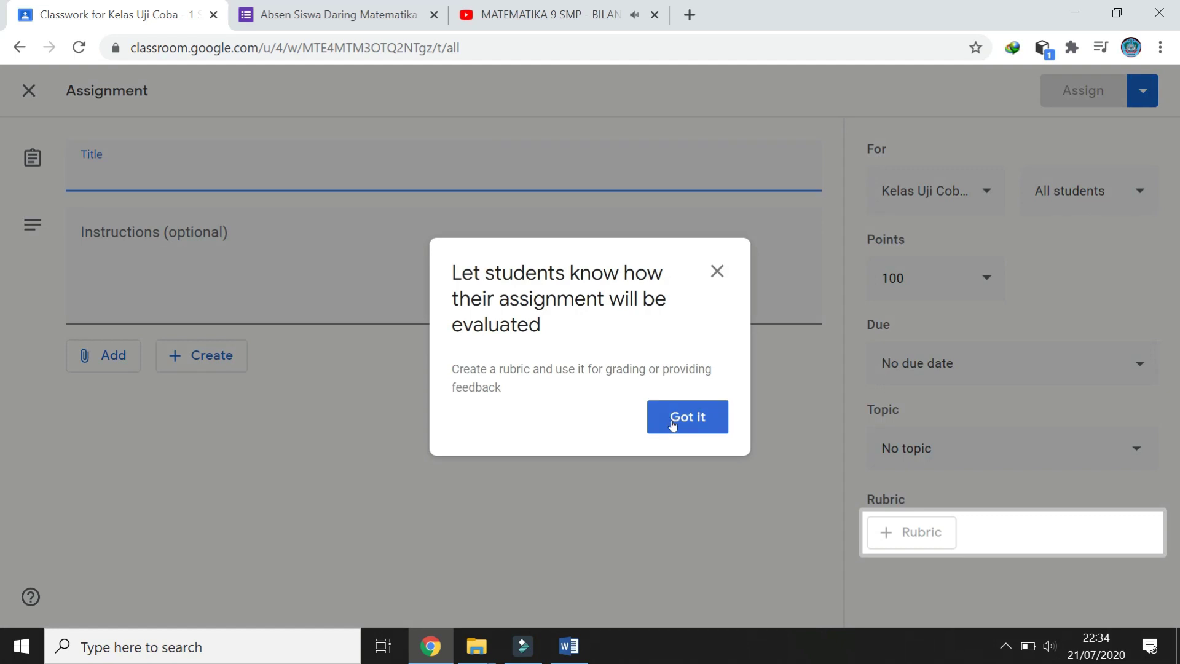
{"action": "left_click", "coordinate": [674, 420]}
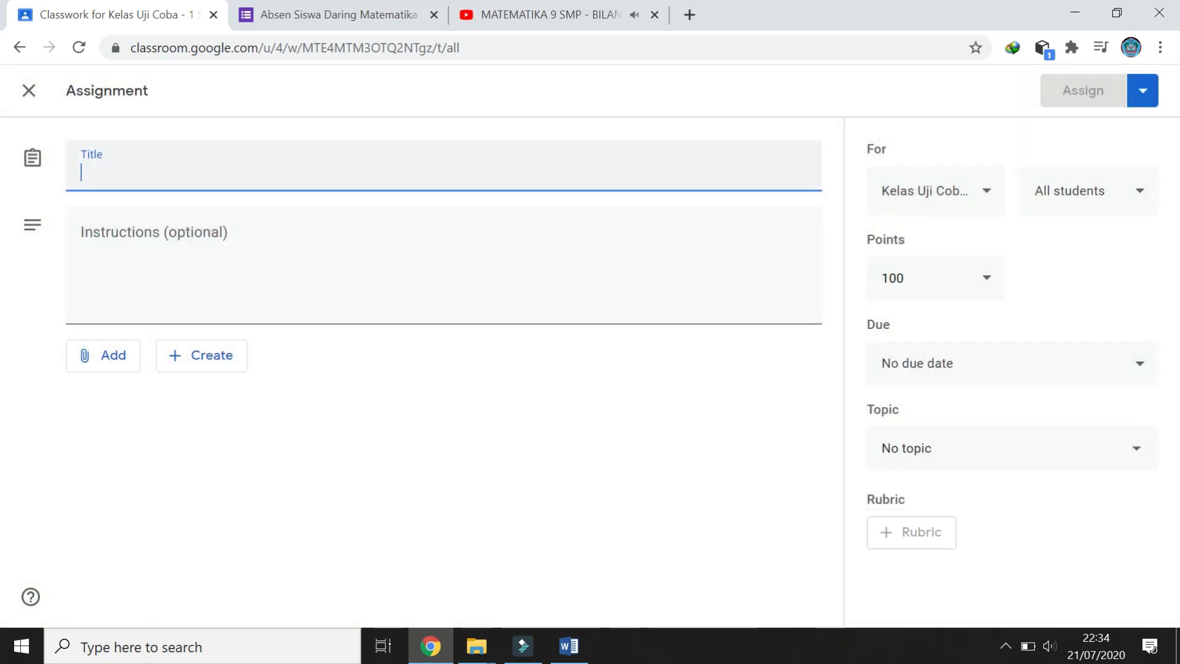
{"action": "left_click", "coordinate": [172, 172]}
{"action": "type", "text": "Kuis"}
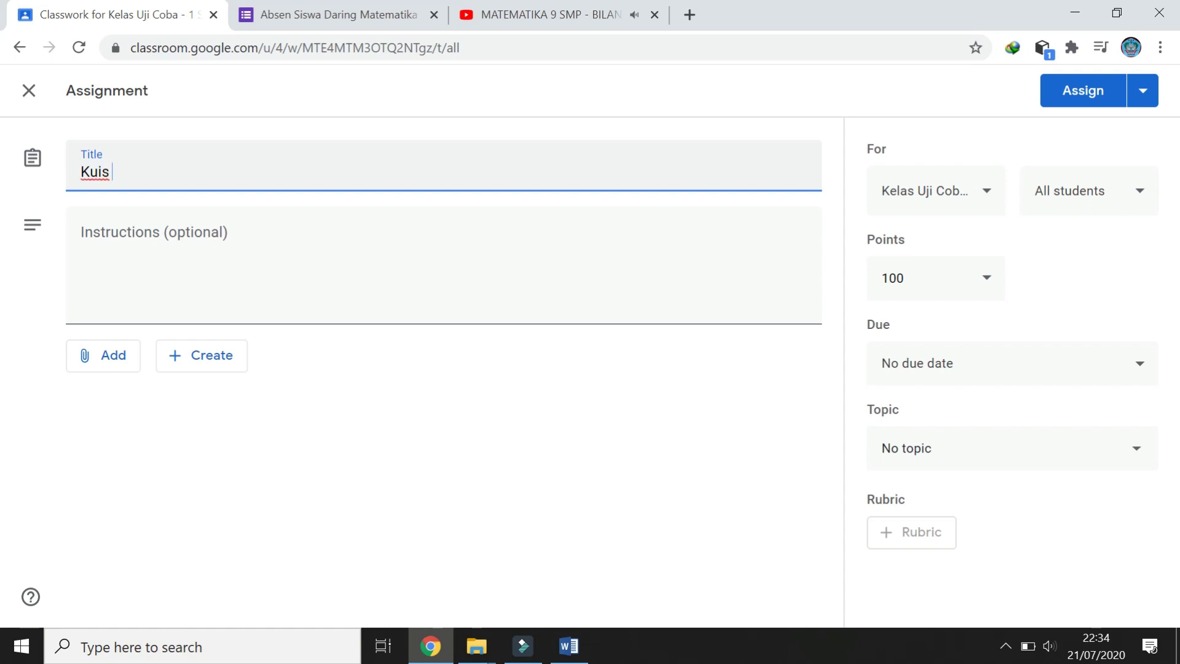
{"action": "type", "text": " Bilangan Ber"}
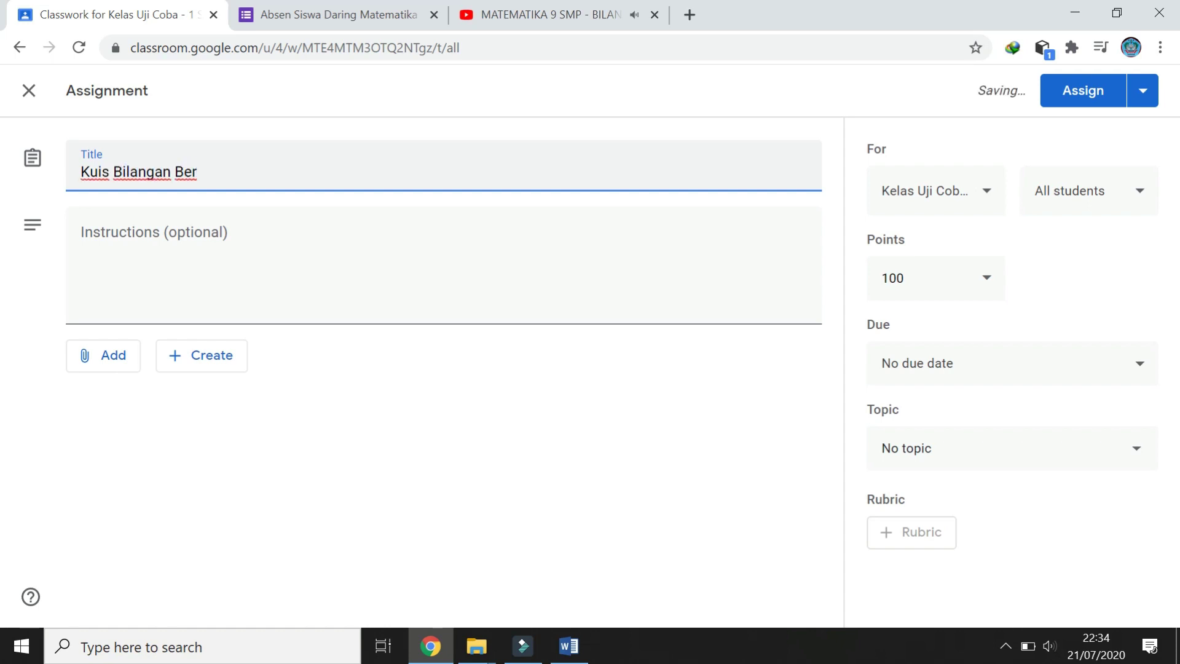
{"action": "type", "text": "pna"}
{"action": "type", "text": "ngkat -"}
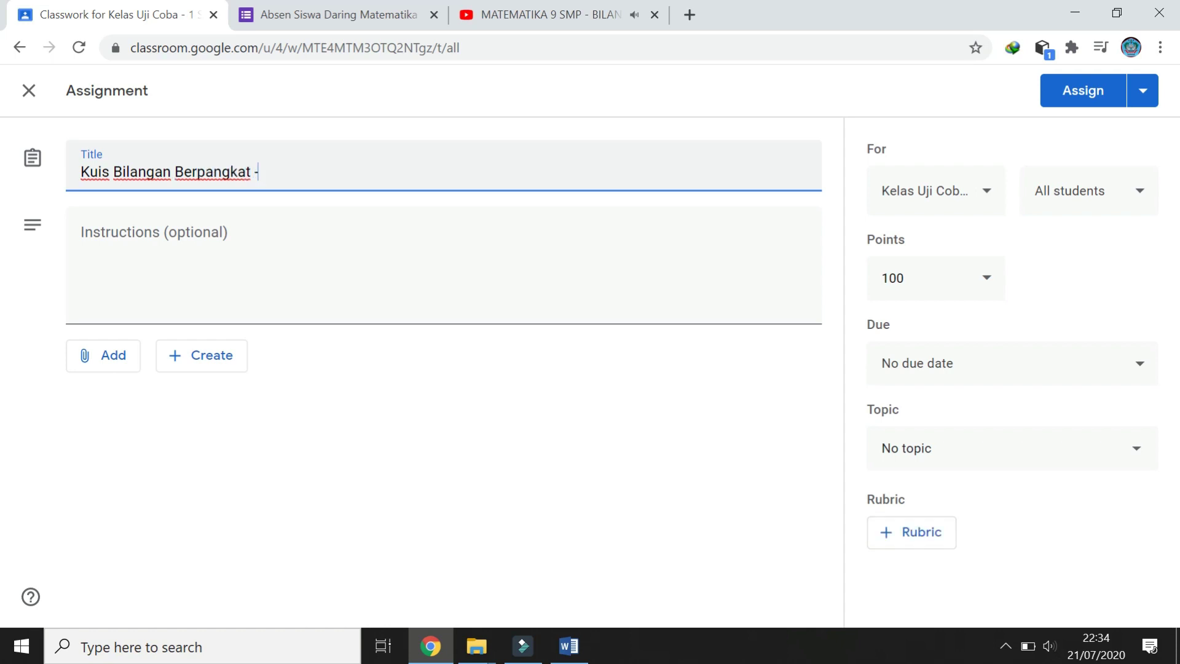
{"action": "type", "text": " 01"}
Enter the assignment instructions "Jawablah sesuai intruksi yang ada pada soal.".
{"action": "left_click", "coordinate": [81, 237]}
{"action": "type", "text": "J"}
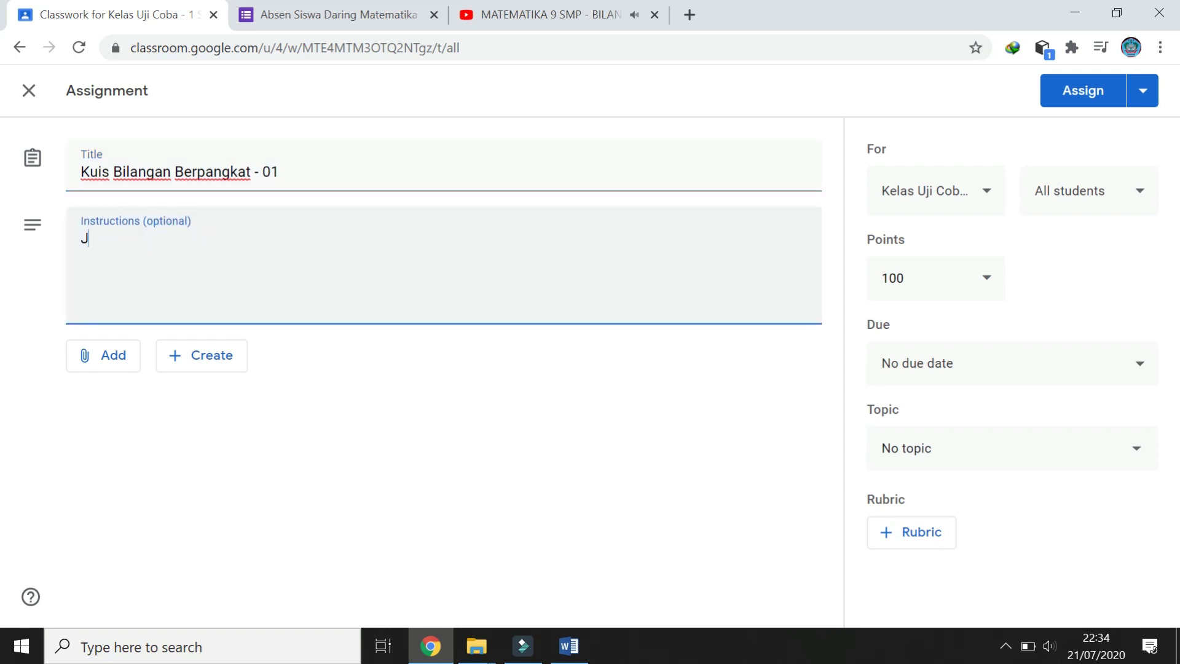
{"action": "type", "text": "awablah "}
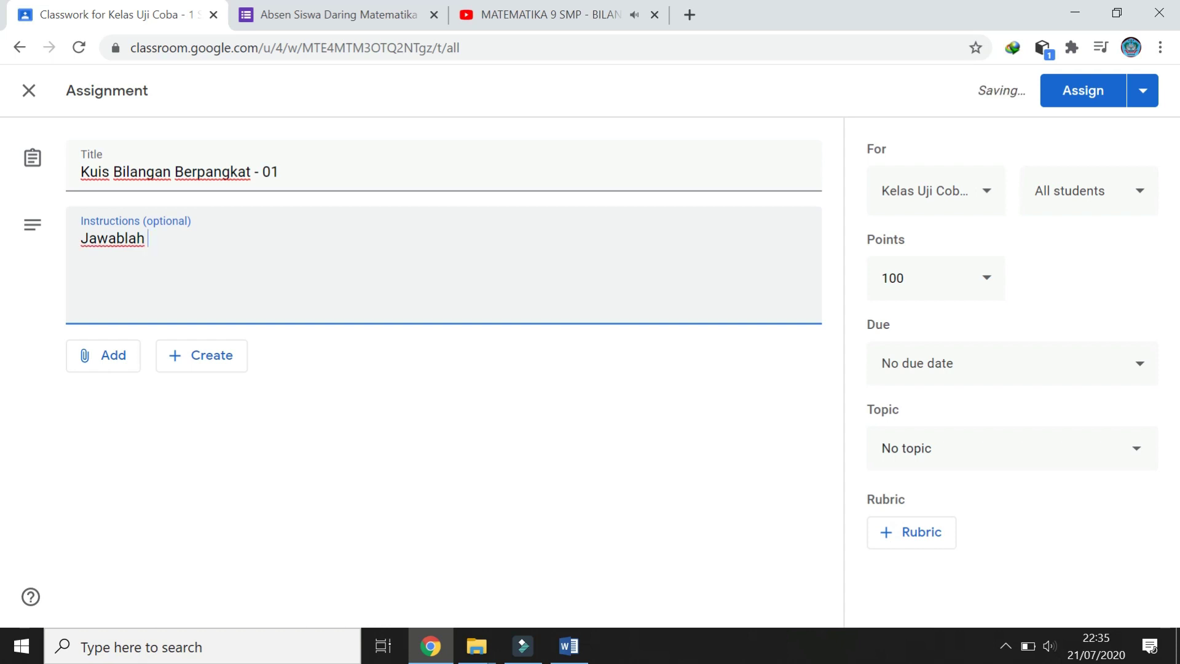
{"action": "type", "text": "sesuai intru"}
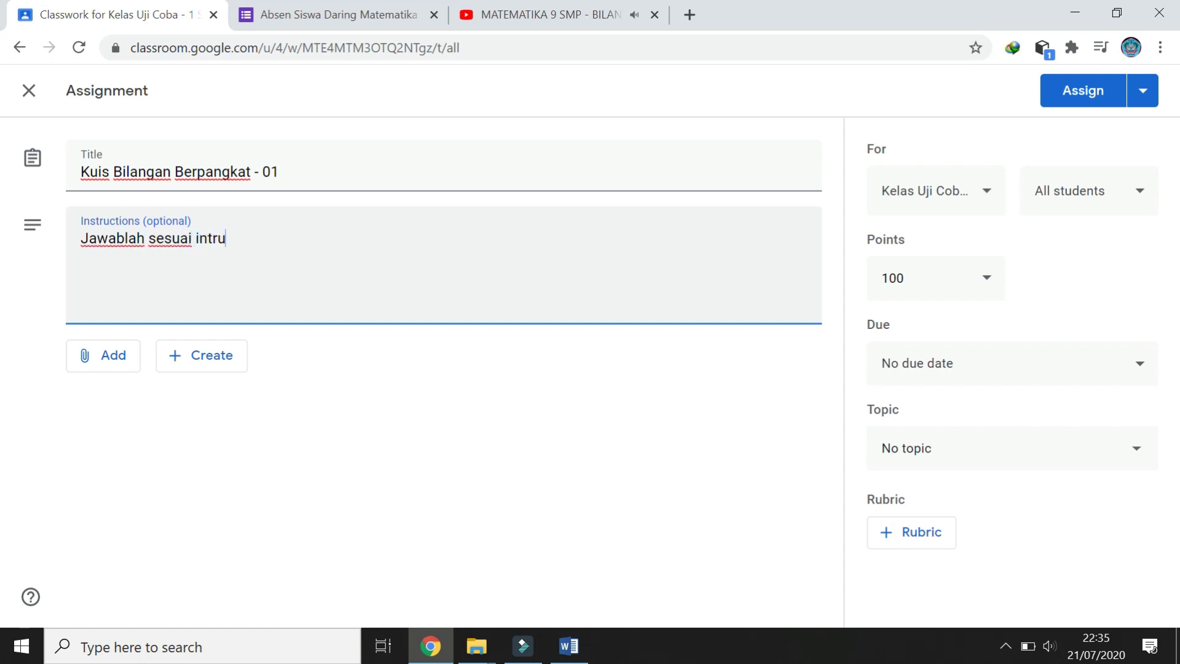
{"action": "type", "text": "ksi yang ada pada soal"}
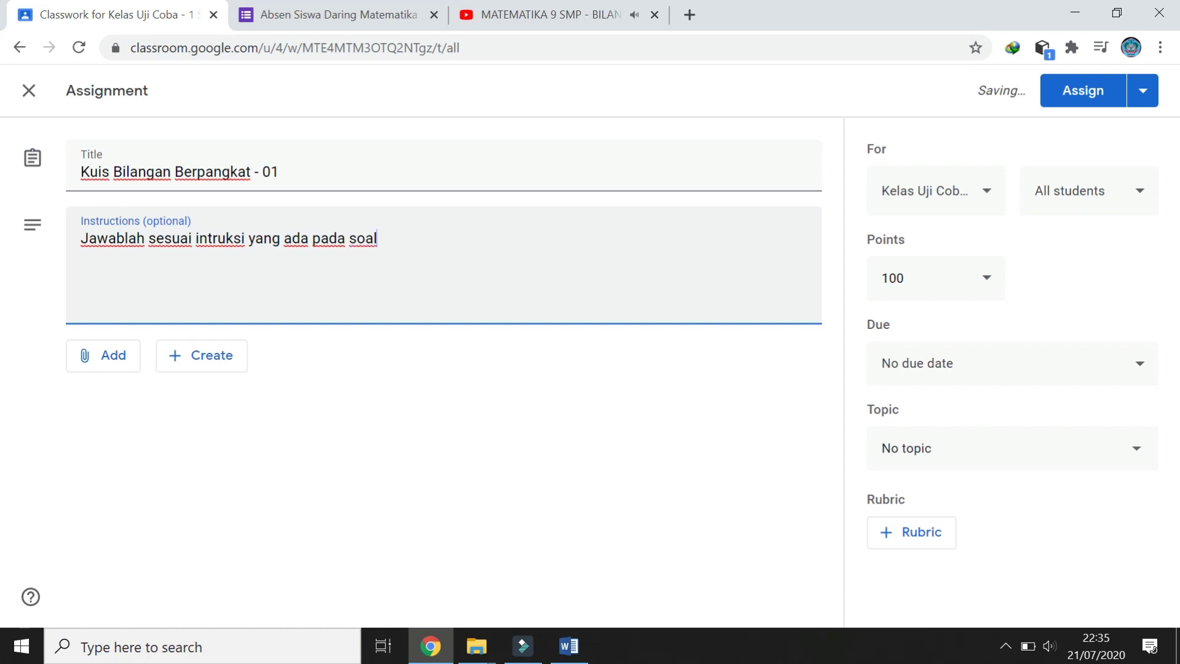
{"action": "type", "text": "."}
Upload the PDF file Kuis matematika - 01 from the computer as the assignment's attachment and dismiss the sharing hint.
{"action": "left_click", "coordinate": [109, 357]}
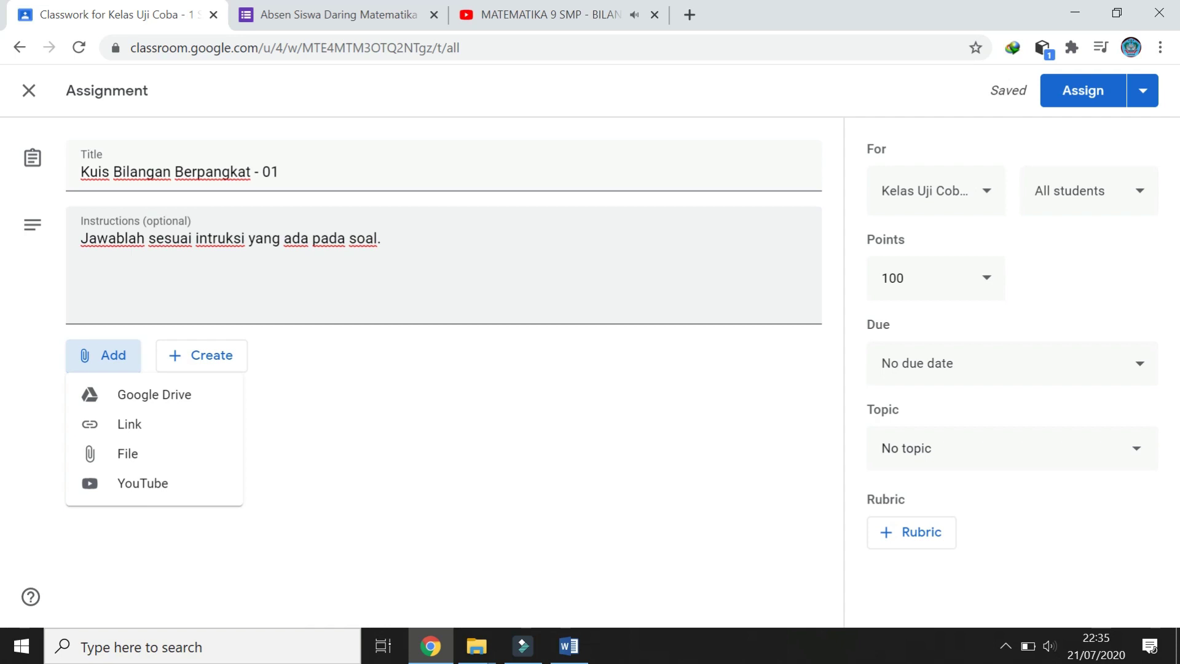
{"action": "left_click", "coordinate": [133, 454]}
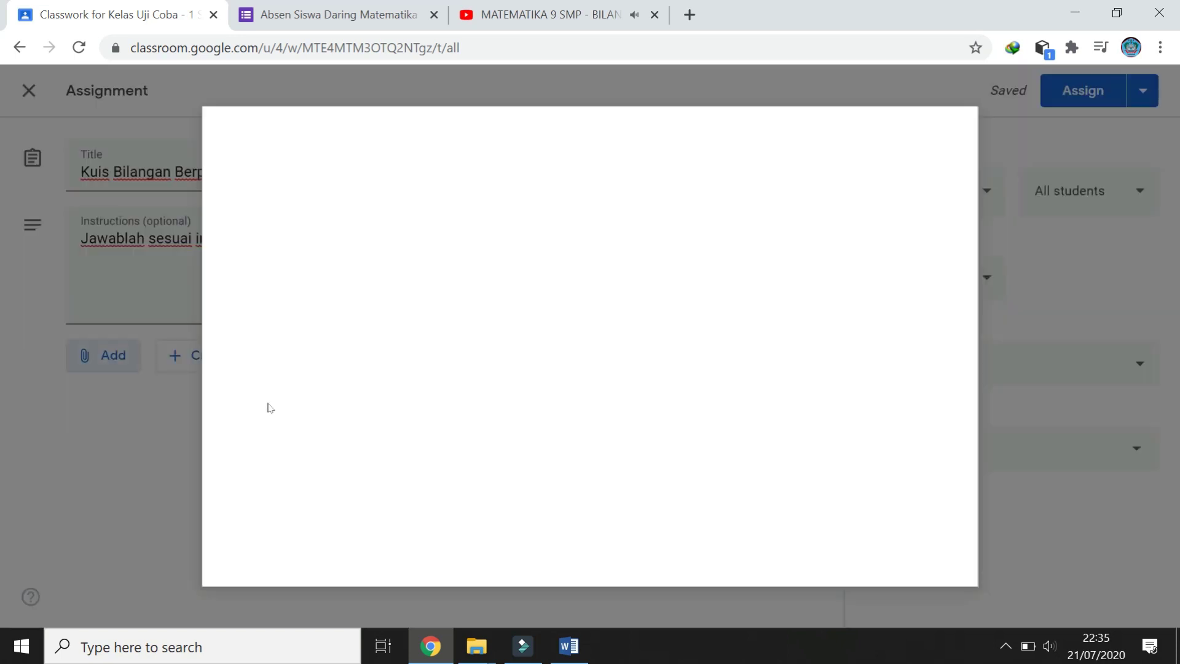
{"action": "left_click", "coordinate": [355, 206]}
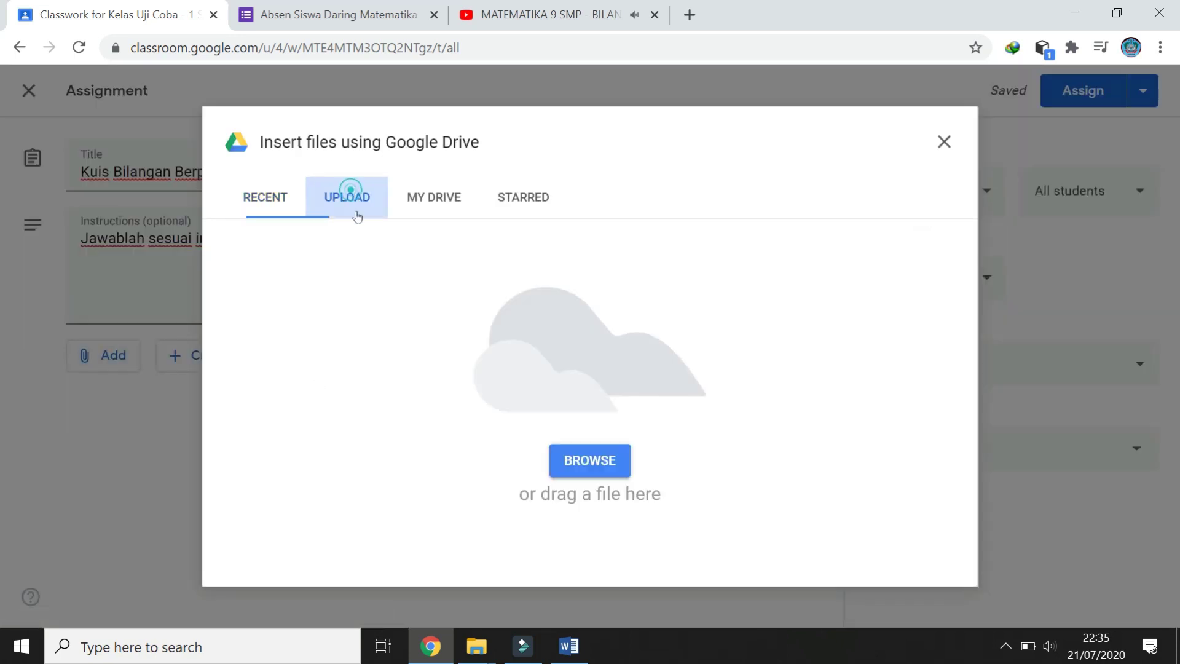
{"action": "left_click", "coordinate": [586, 462]}
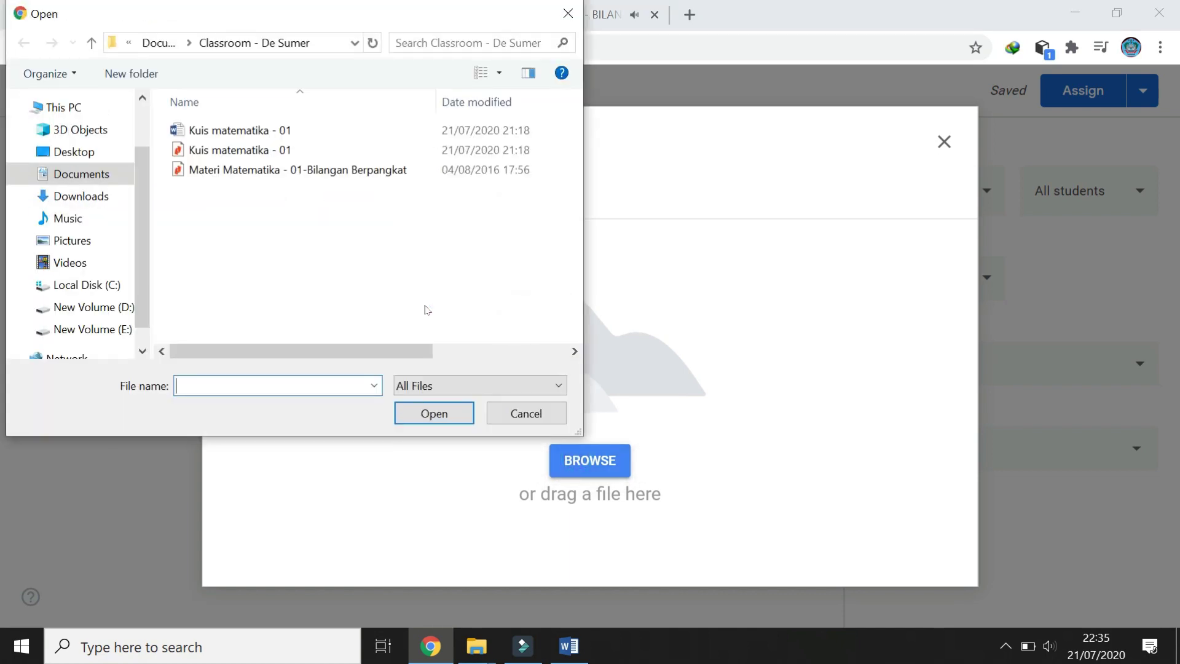
{"action": "left_click", "coordinate": [234, 150]}
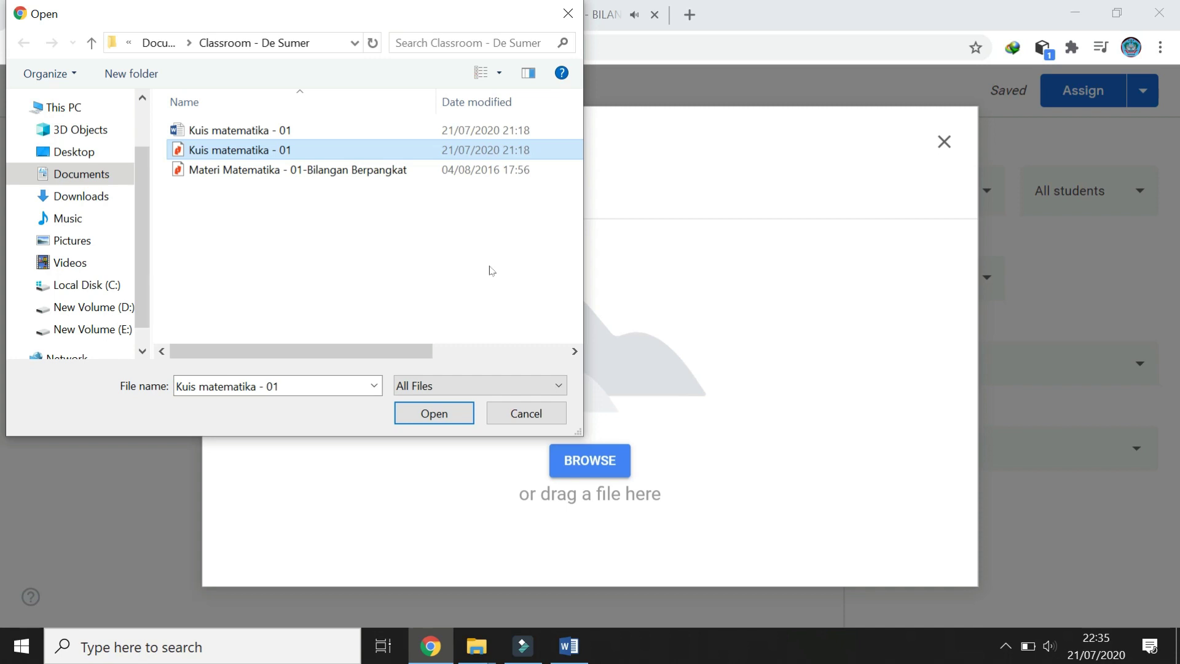
{"action": "left_click", "coordinate": [437, 415]}
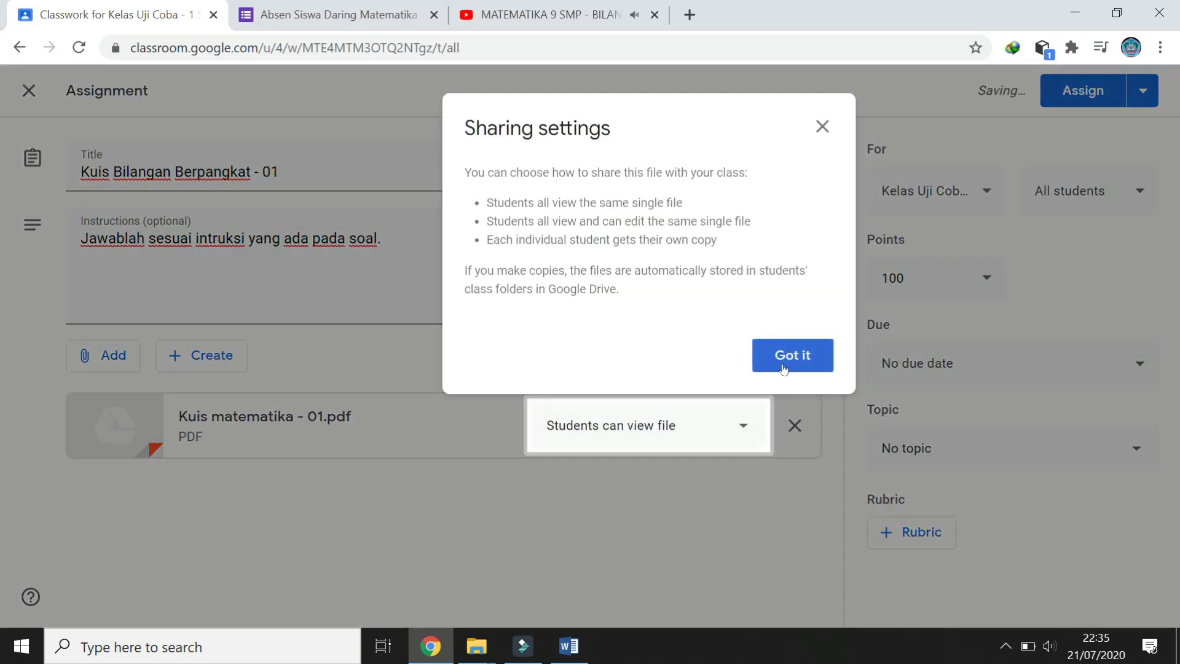
{"action": "left_click", "coordinate": [784, 367]}
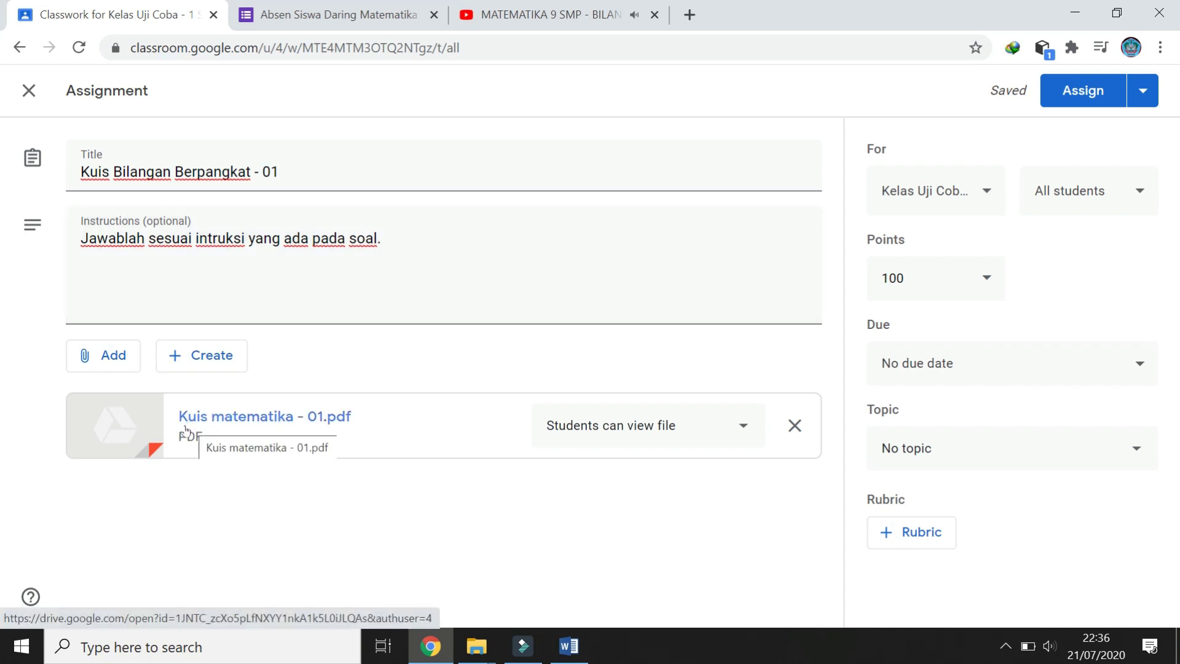
Assign the quiz to Kelas Uji Coba - 1 and expand its entry in the classwork list.
{"action": "left_click", "coordinate": [1085, 92]}
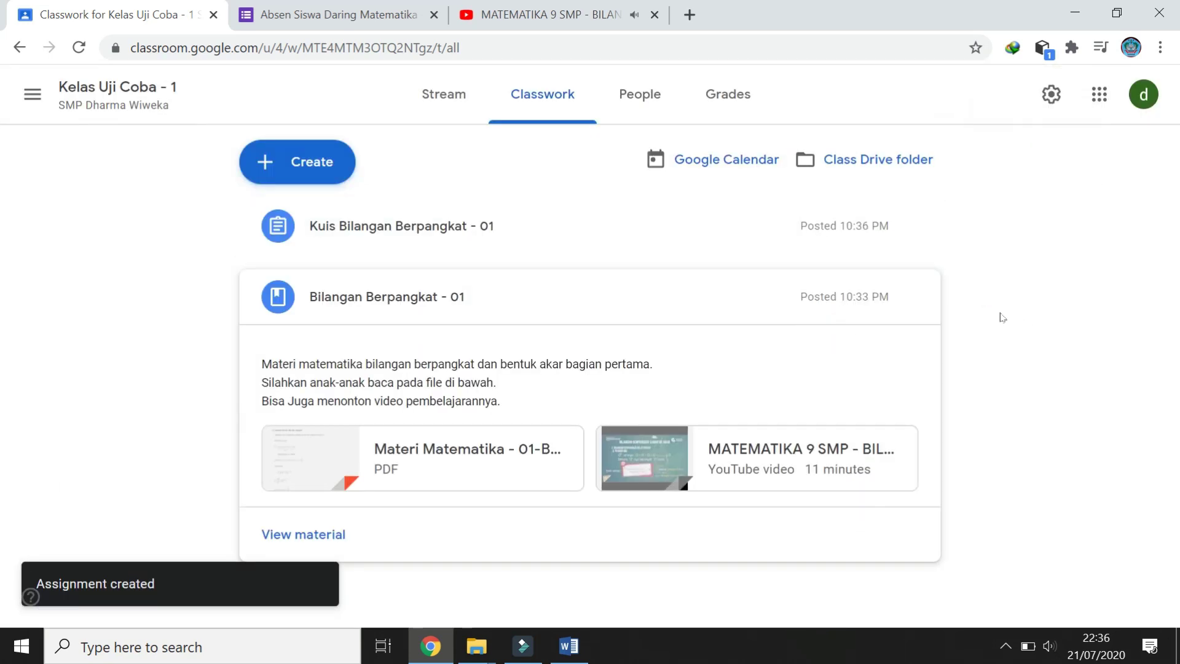
{"action": "left_click", "coordinate": [467, 226]}
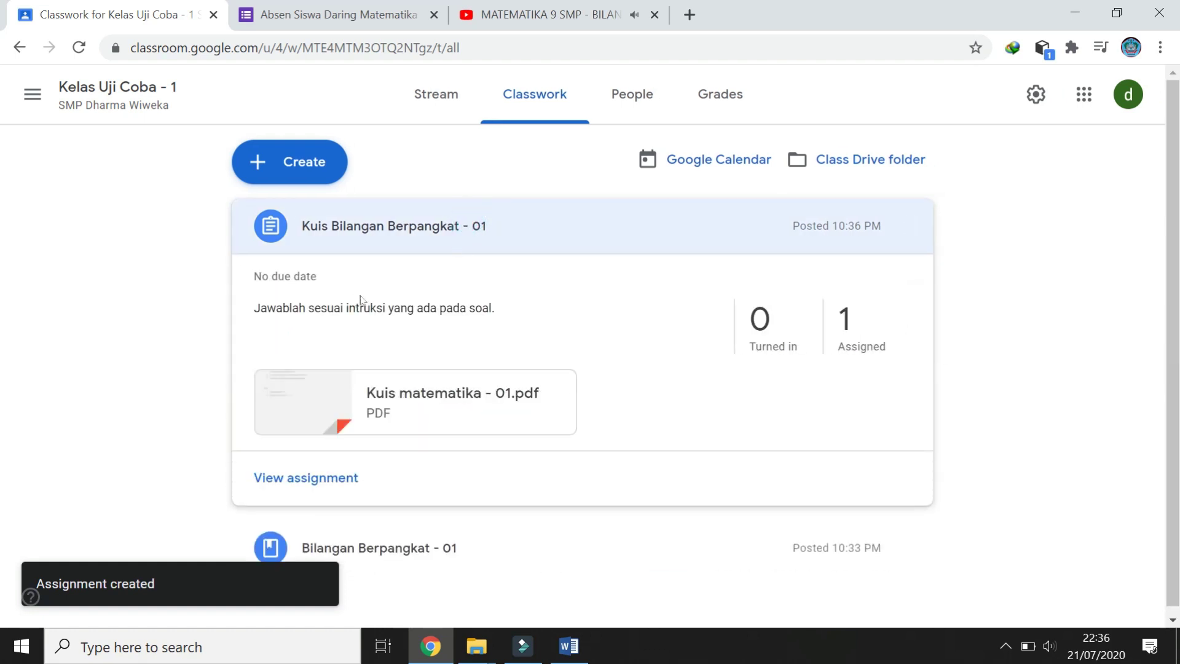
Open the Kuis Bilangan Berpangkat - 01 assignment for editing and look at which students it can be assigned to.
{"action": "left_click", "coordinate": [413, 299]}
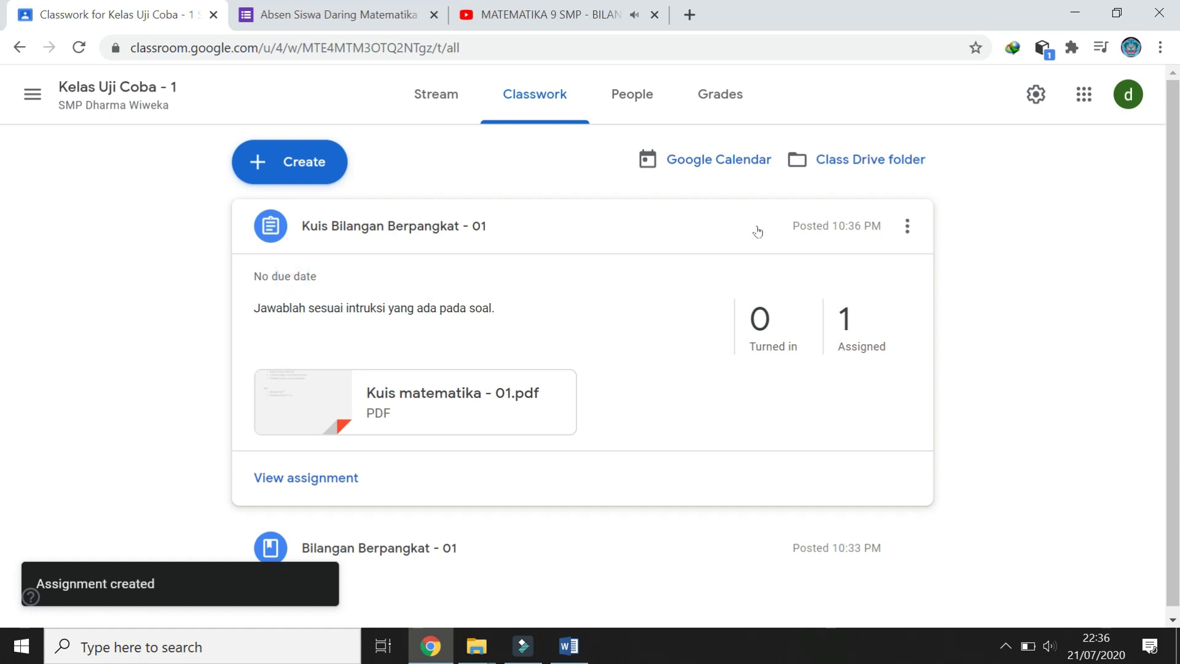
{"action": "left_click", "coordinate": [908, 229]}
{"action": "left_click", "coordinate": [850, 263]}
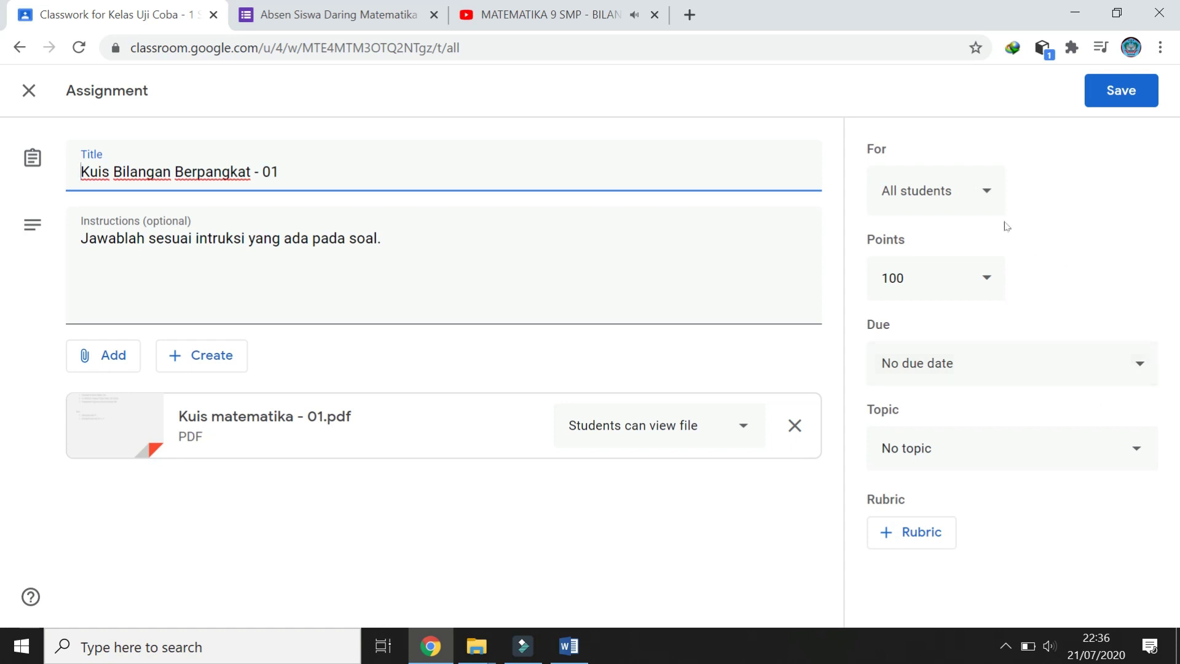
{"action": "left_click", "coordinate": [988, 192]}
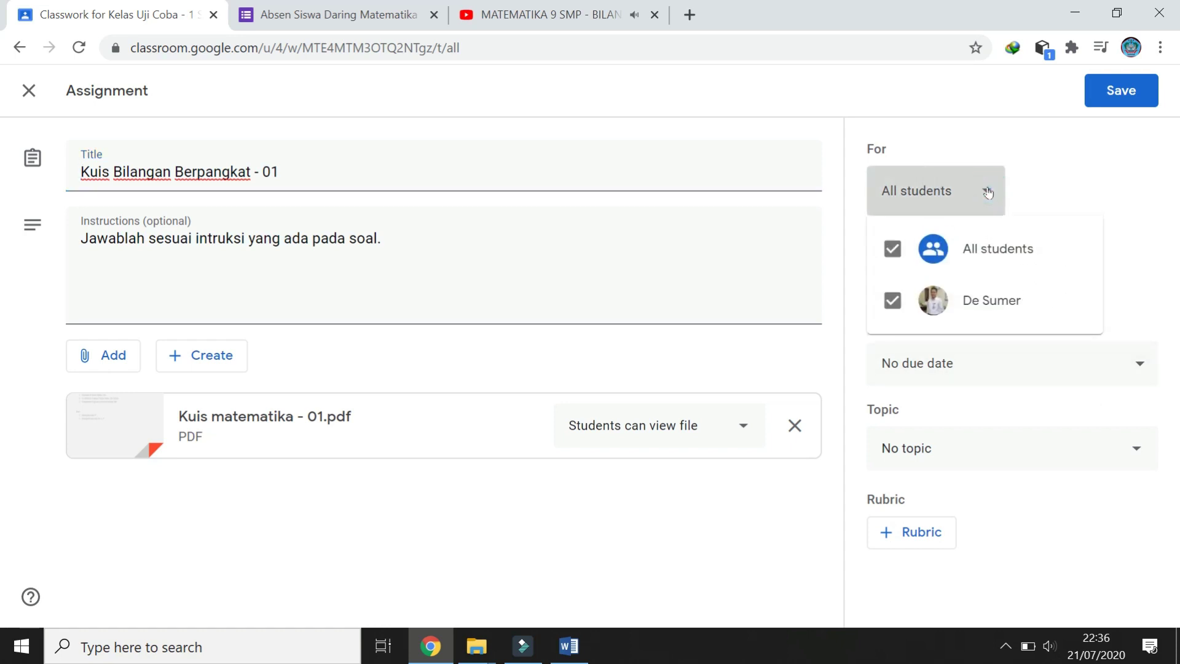
{"action": "left_click", "coordinate": [988, 193]}
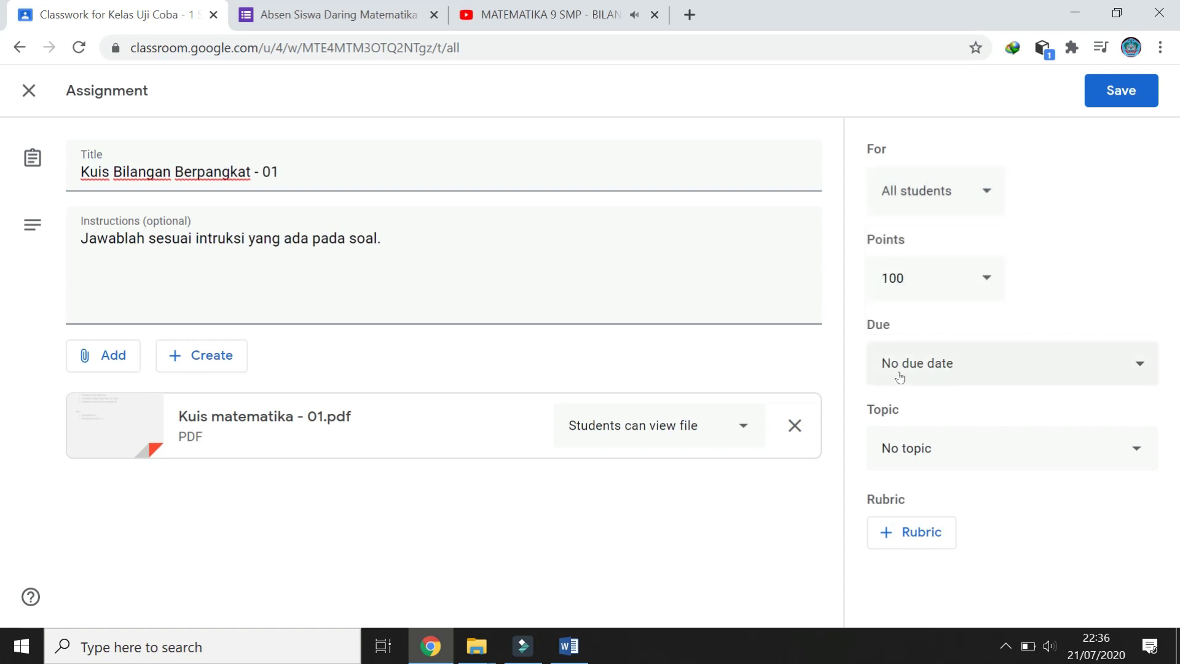
Set the quiz assignment's due date to Jul 22, 2020, without a time.
{"action": "left_click", "coordinate": [1139, 366]}
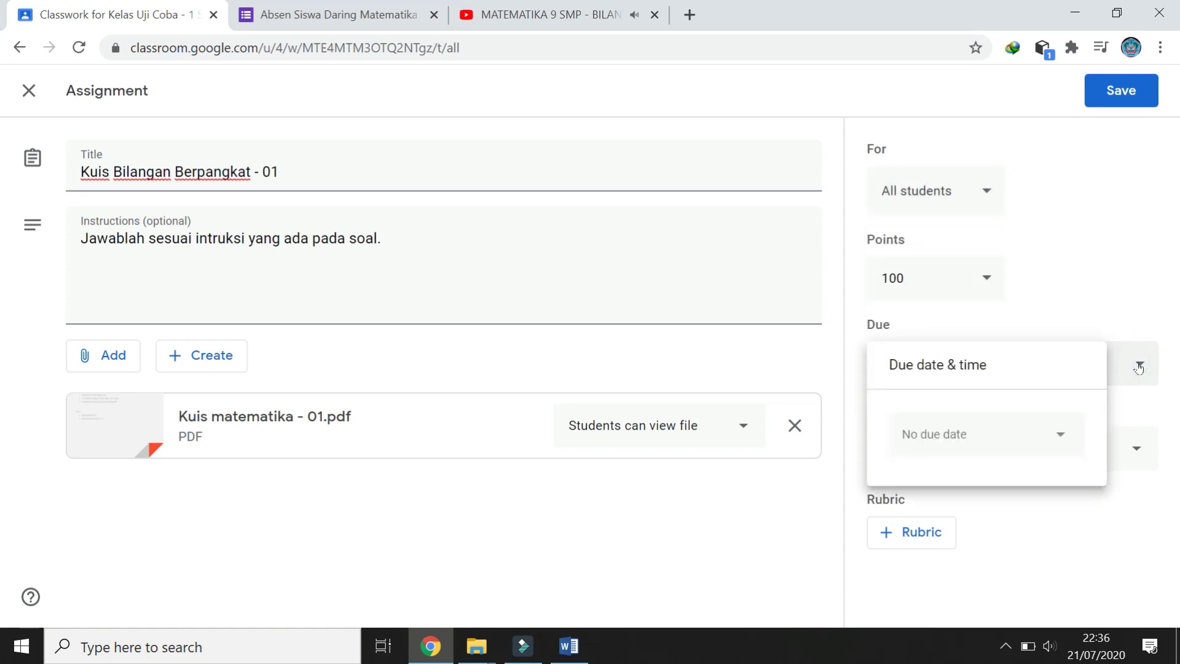
{"action": "left_click", "coordinate": [1060, 434]}
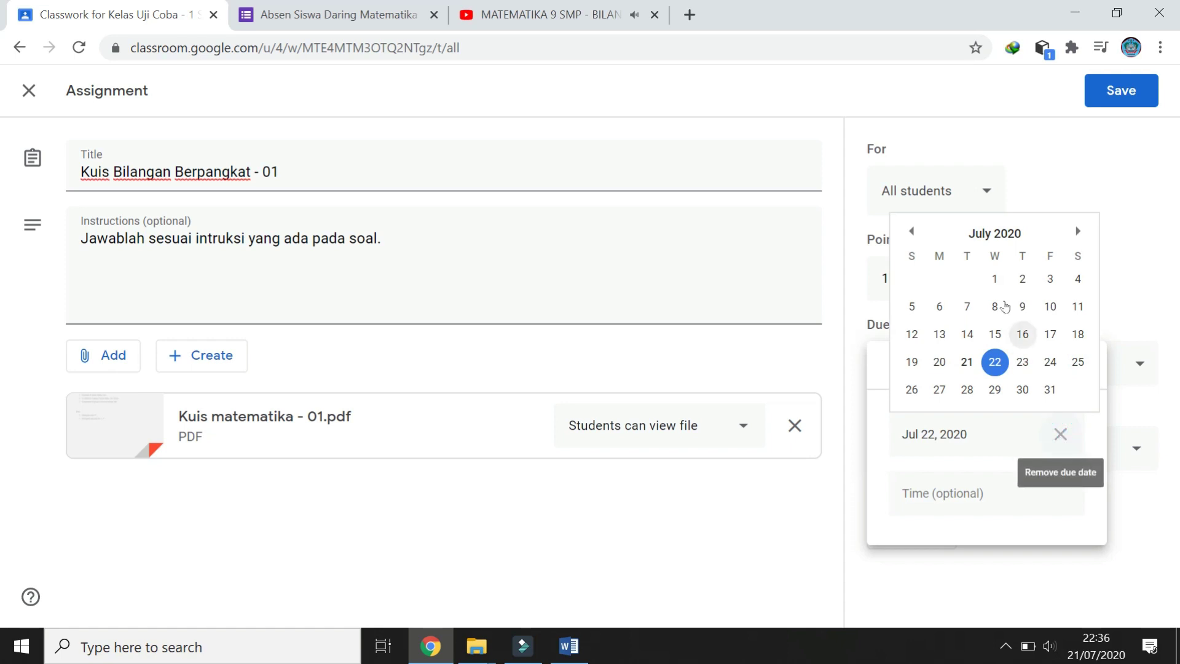
{"action": "left_click", "coordinate": [1145, 252]}
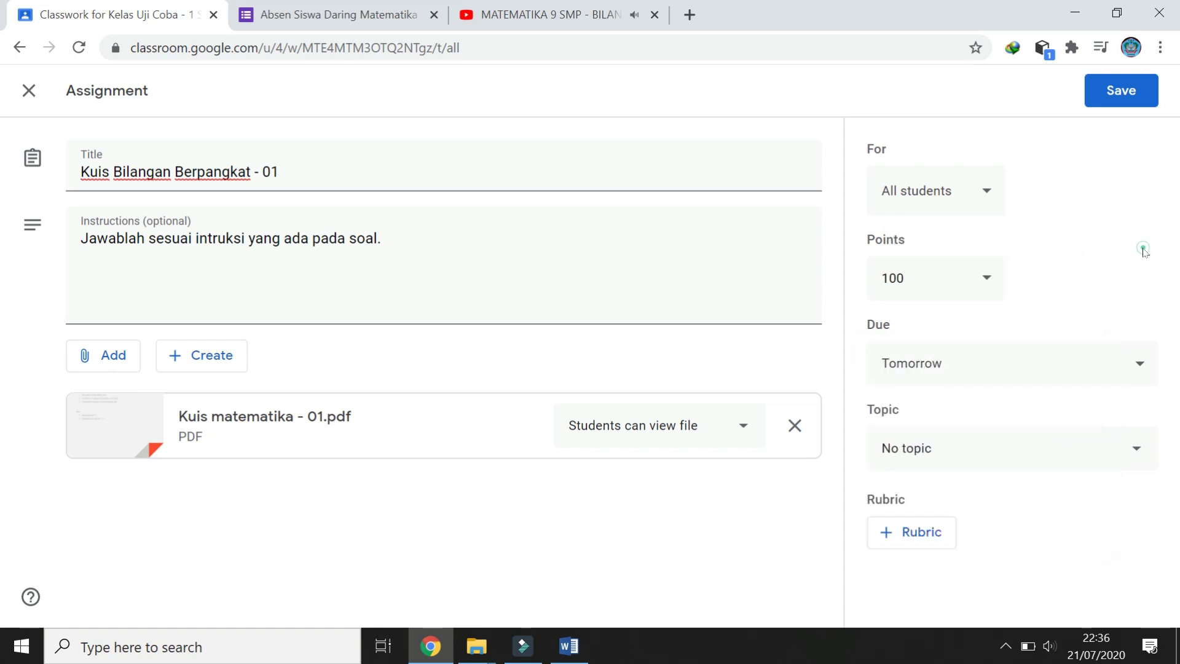
Remove the due date from the quiz assignment.
{"action": "left_click", "coordinate": [1136, 362]}
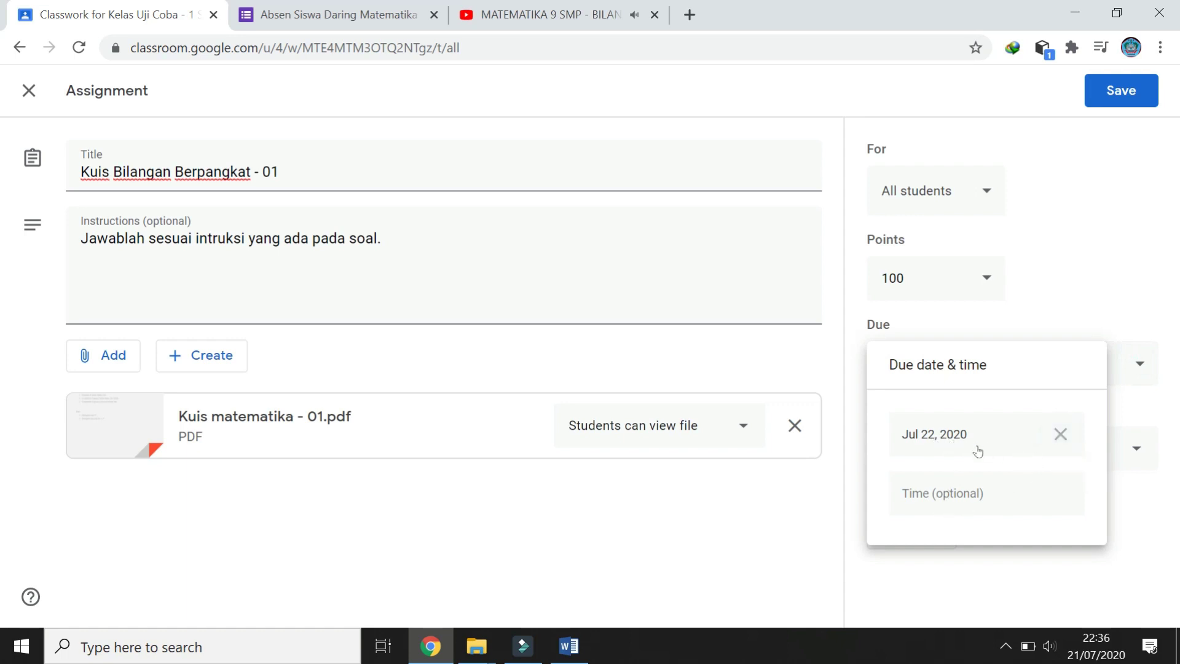
{"action": "left_click", "coordinate": [1061, 435]}
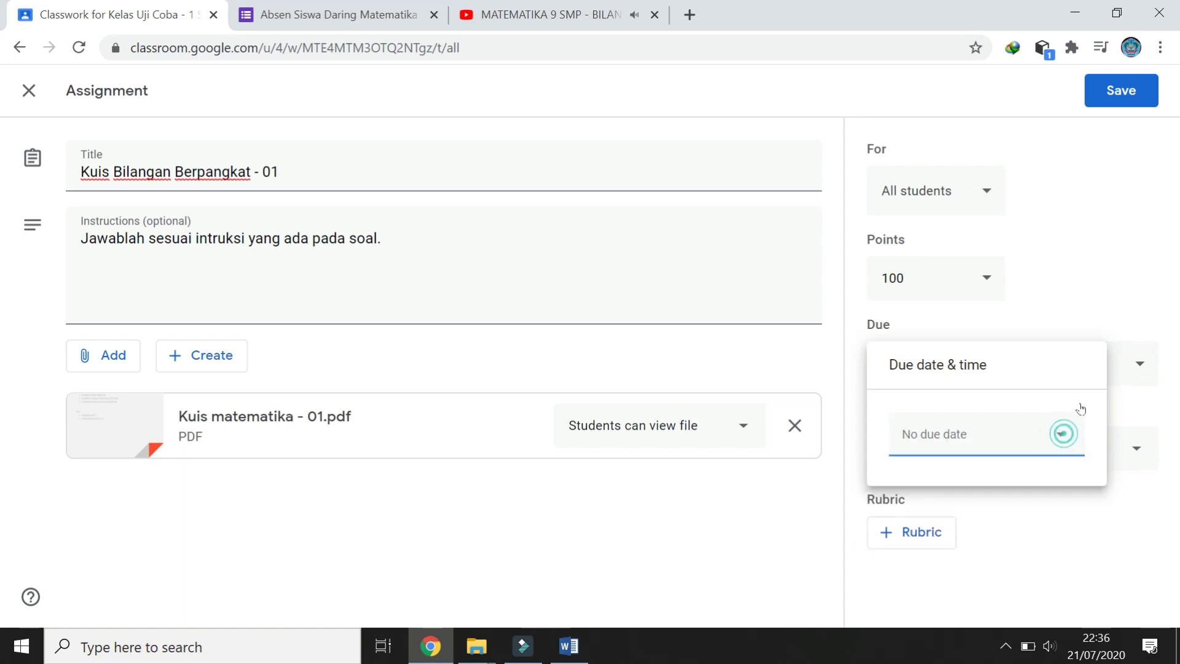
{"action": "left_click", "coordinate": [1146, 321]}
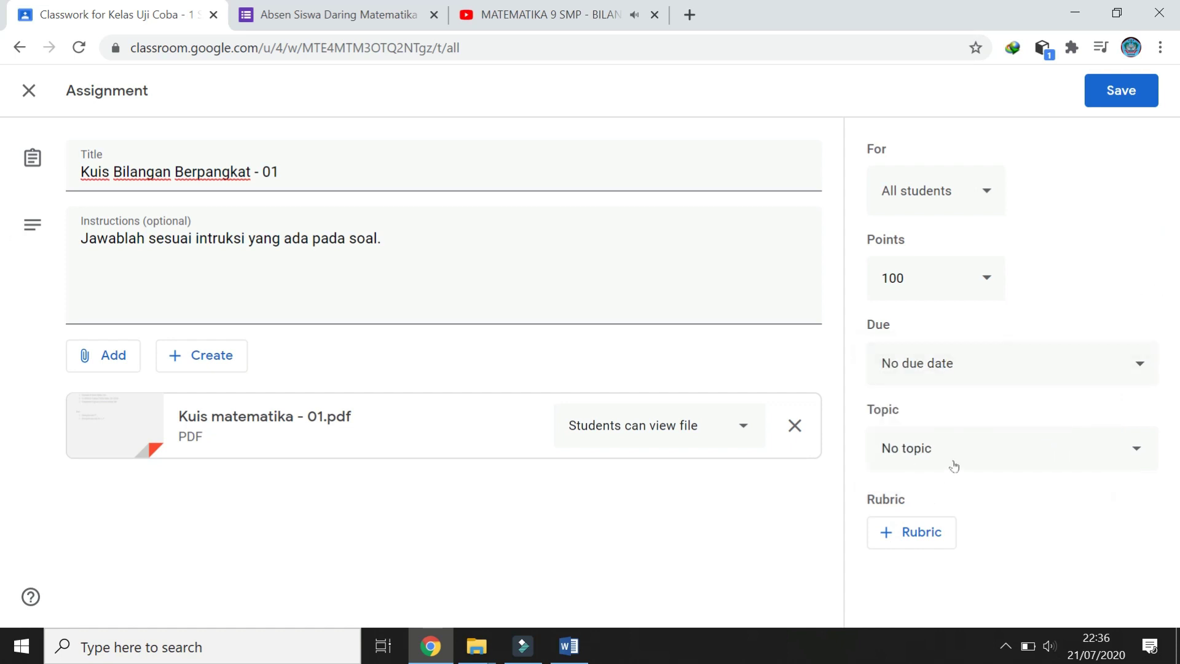
Look at the available rubric options without adding one and save the quiz assignment.
{"action": "left_click", "coordinate": [914, 530]}
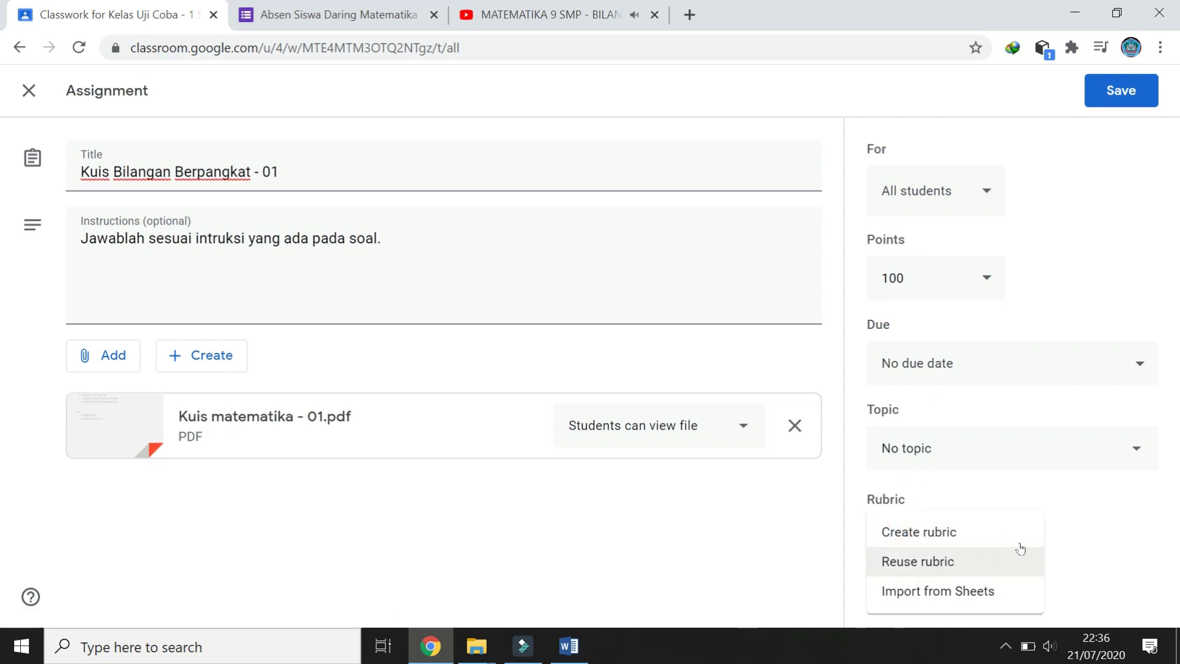
{"action": "left_click", "coordinate": [1089, 515]}
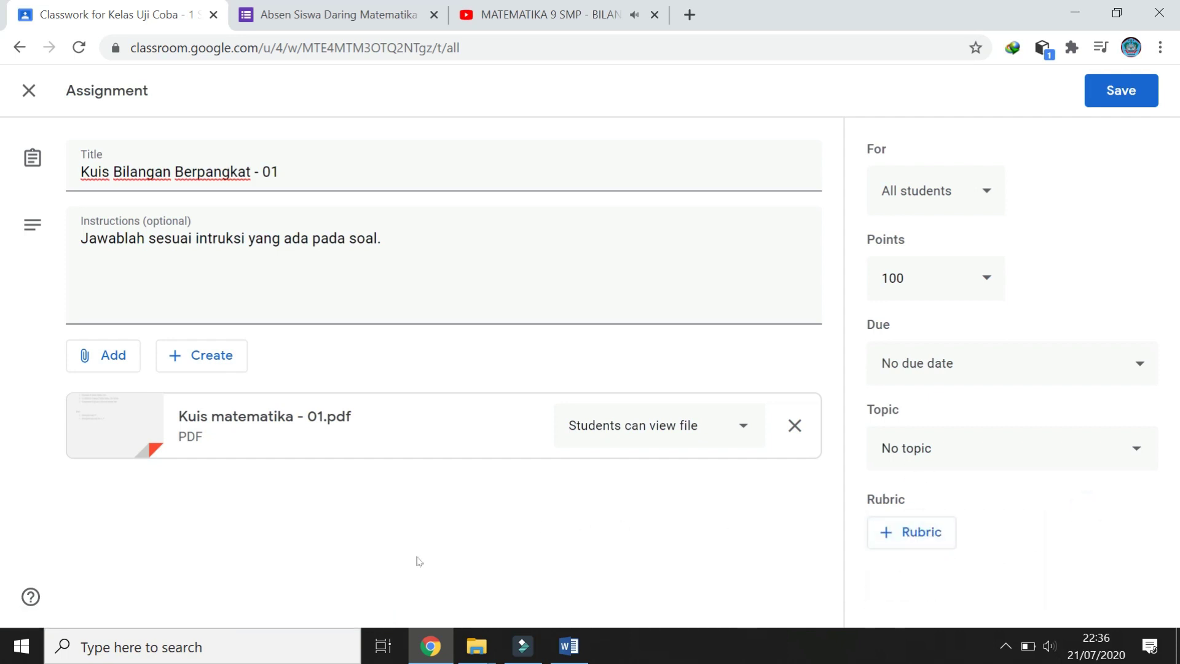
{"action": "left_click", "coordinate": [1122, 92]}
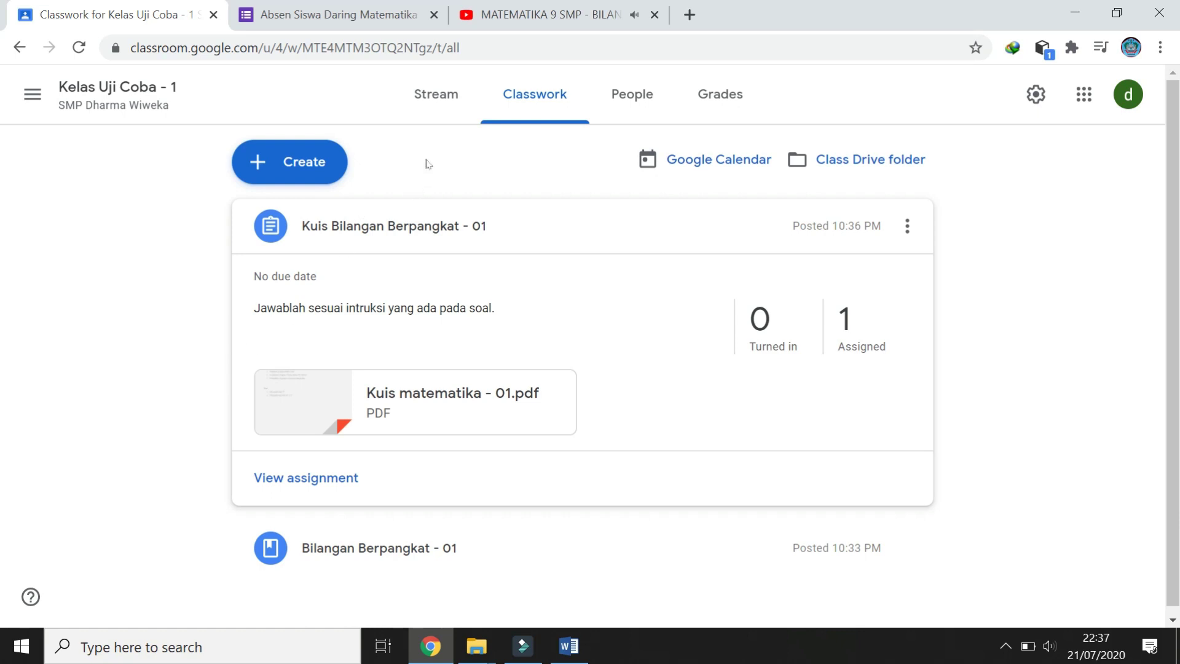
Open the class stream and review the posted assignment, material and greeting.
{"action": "left_click", "coordinate": [430, 95]}
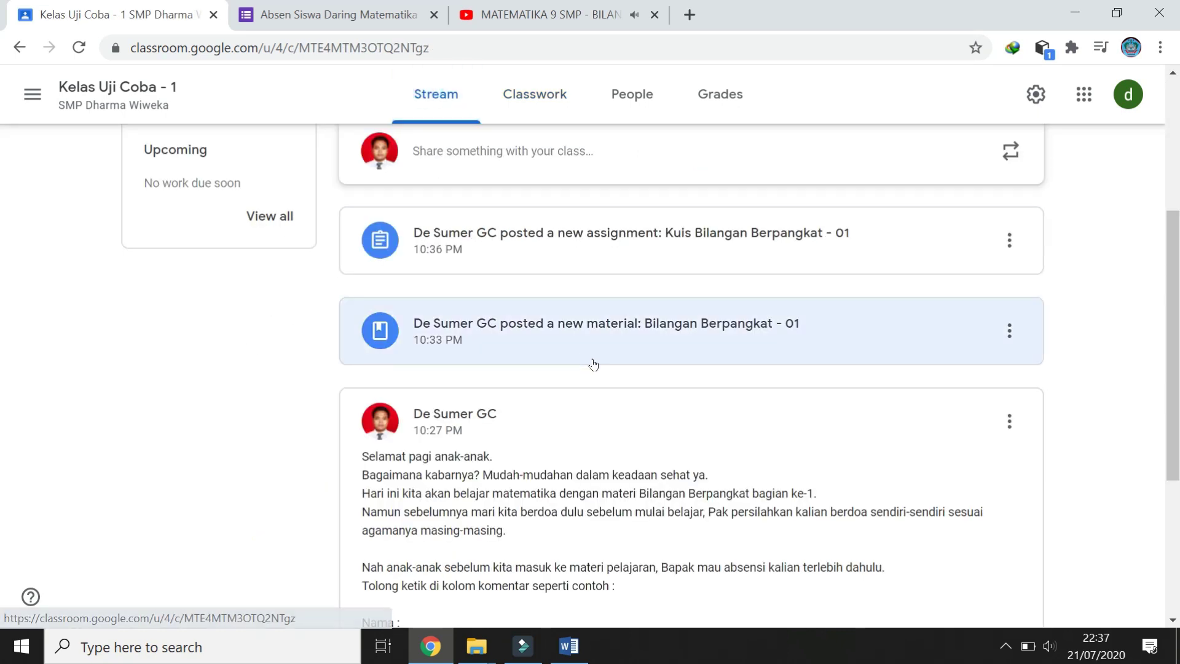
{"action": "scroll", "coordinate": [593, 364], "scroll_direction": "down", "scroll_amount": 2}
{"action": "scroll", "coordinate": [599, 364], "scroll_direction": "up", "scroll_amount": 3}
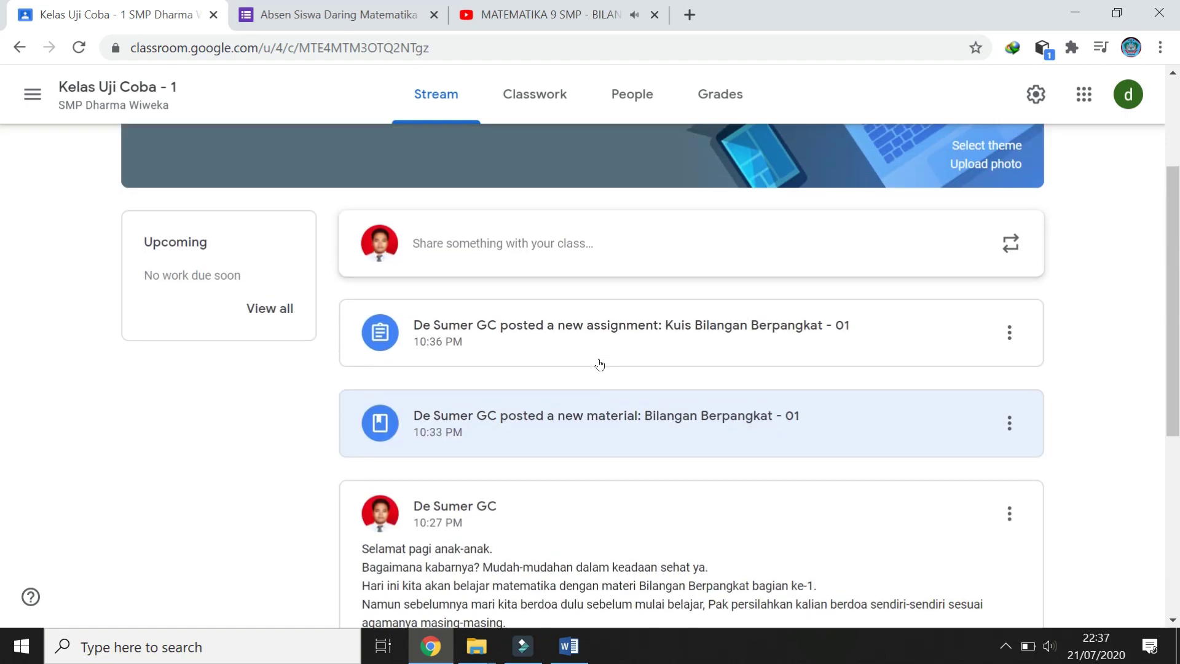
{"action": "scroll", "coordinate": [599, 364], "scroll_direction": "up", "scroll_amount": 1}
{"action": "scroll", "coordinate": [541, 369], "scroll_direction": "down", "scroll_amount": 1}
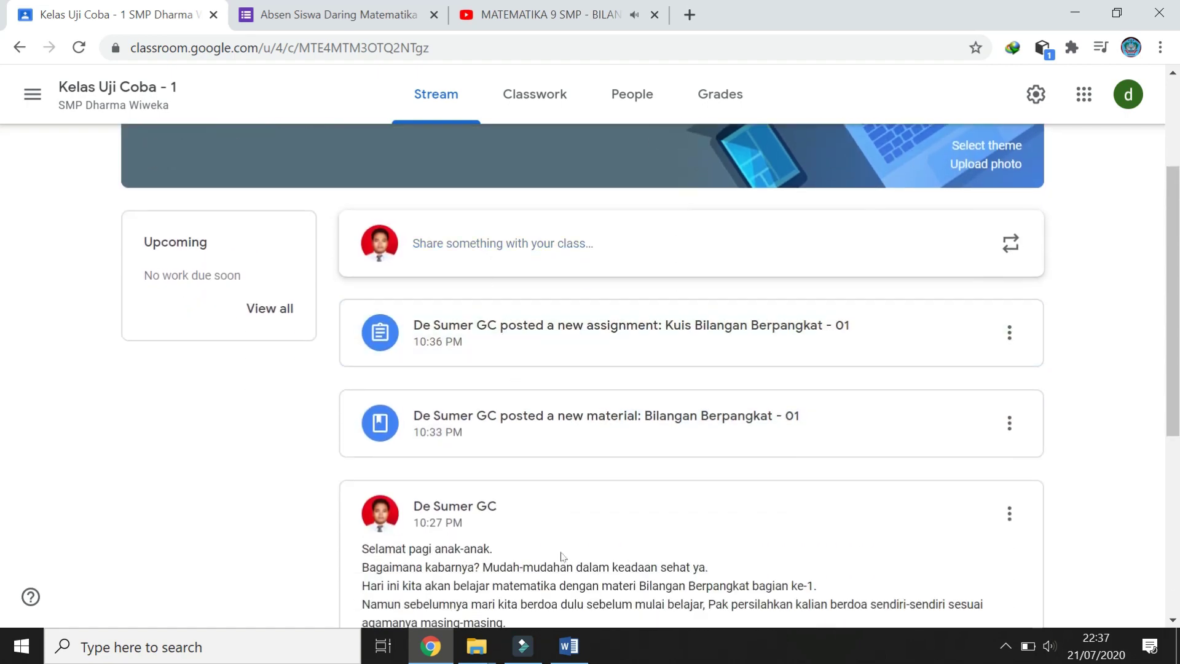
Switch to the Word document Salam Pembuka and copy the closing message under the Salam Penutup heading.
{"action": "left_click", "coordinate": [569, 645]}
{"action": "left_click_drag", "start_coordinate": [325, 177], "coordinate": [663, 462]}
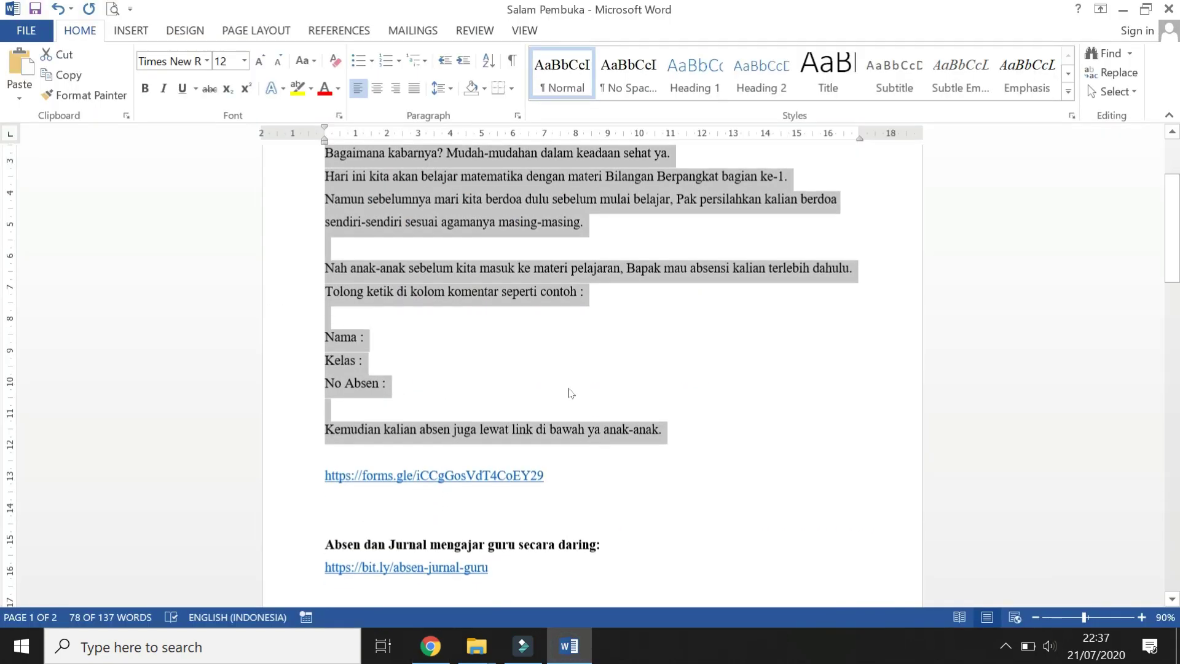
{"action": "scroll", "coordinate": [590, 369], "scroll_direction": "down", "scroll_amount": 2}
{"action": "scroll", "coordinate": [590, 369], "scroll_direction": "down", "scroll_amount": 5}
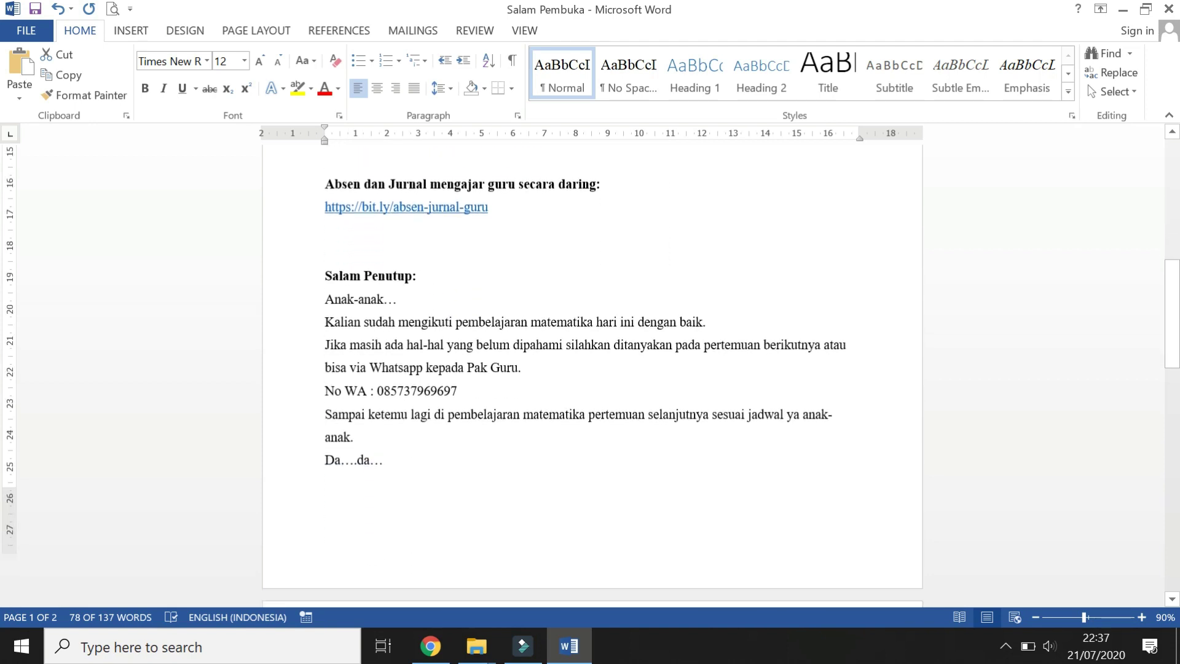
{"action": "left_click_drag", "start_coordinate": [322, 184], "coordinate": [434, 342]}
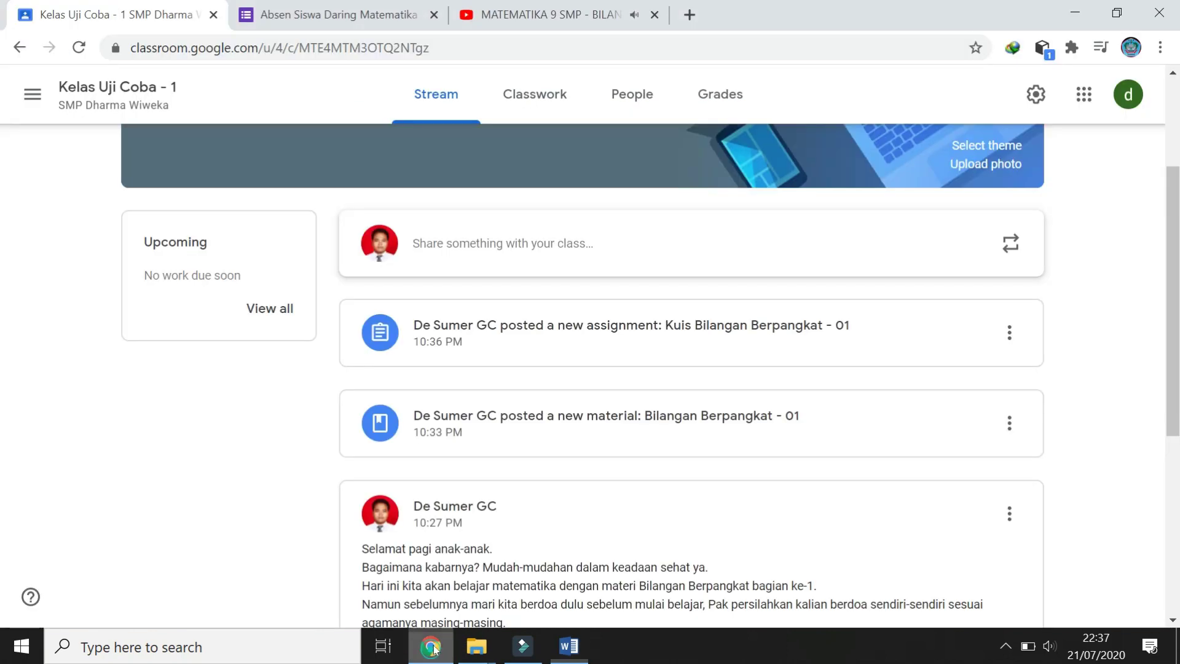
Switch back to Google Classroom and start a stream announcement addressed to Kelas Uji Coba - 1 and Kelas Uji Coba - 2.
{"action": "left_click", "coordinate": [430, 646]}
{"action": "left_click", "coordinate": [458, 243]}
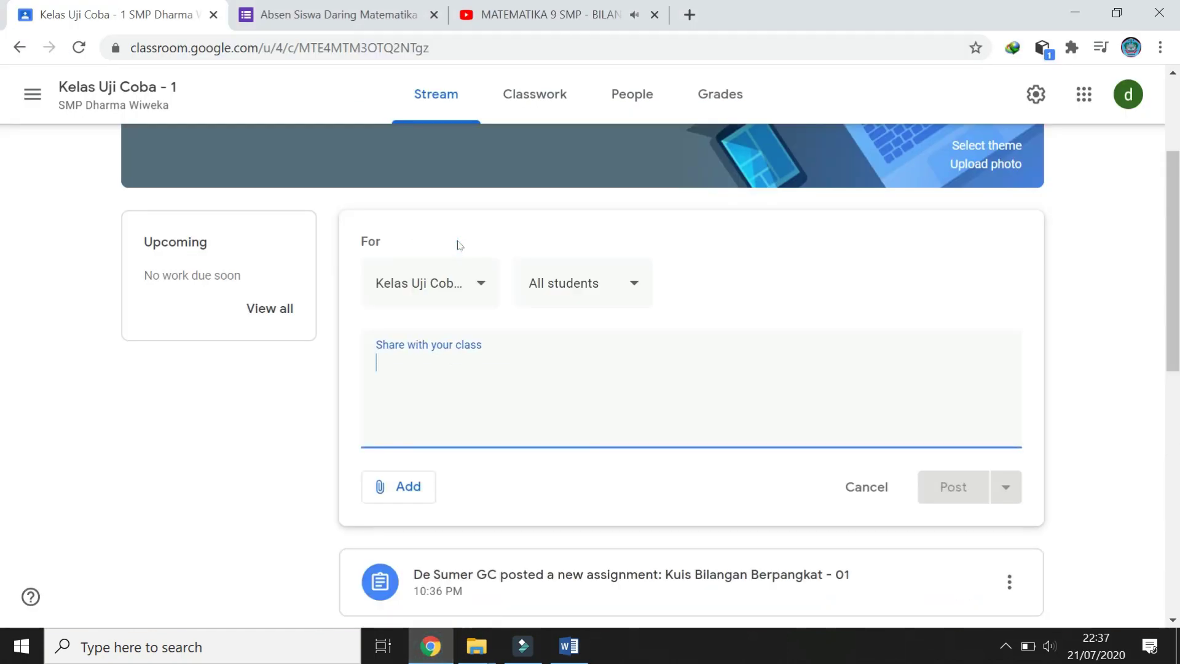
{"action": "left_click", "coordinate": [480, 285]}
{"action": "left_click", "coordinate": [388, 155]}
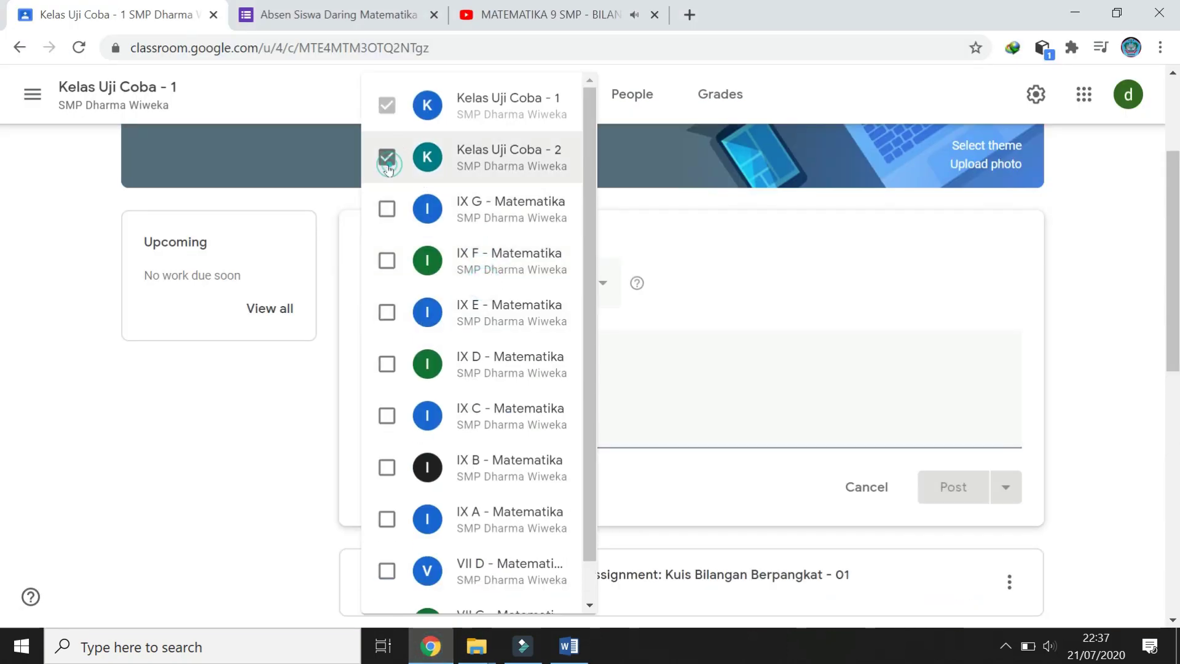
{"action": "left_click", "coordinate": [692, 240]}
Paste the copied closing message into the announcement, check its text and post it to both classes.
{"action": "left_click", "coordinate": [477, 374]}
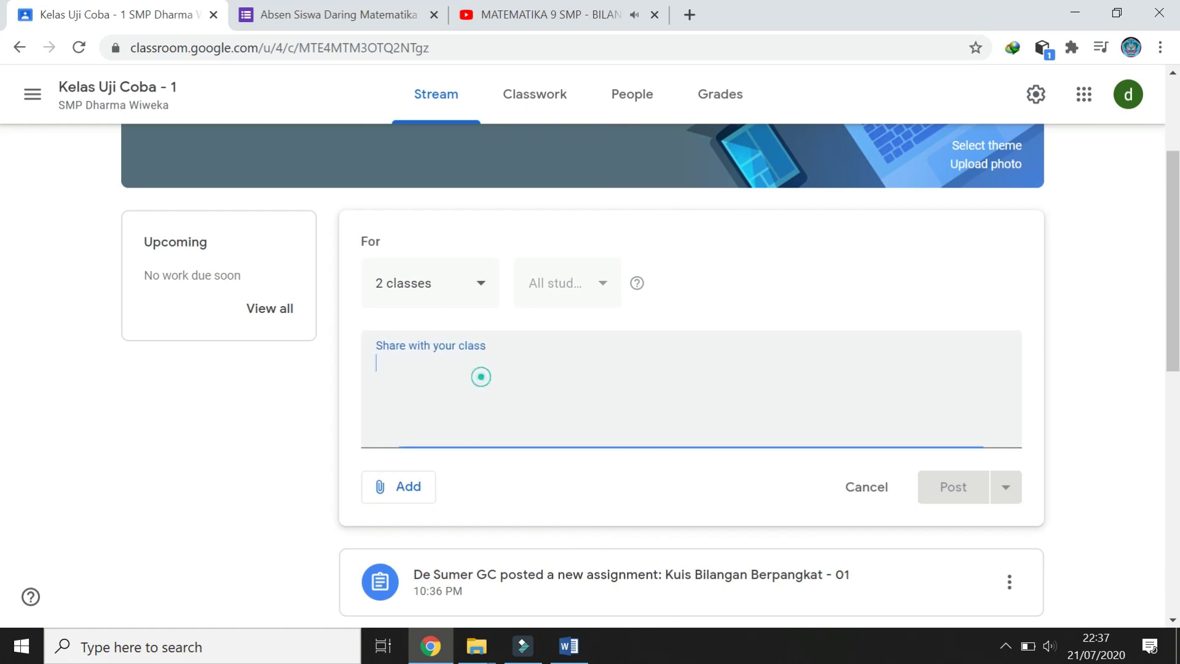
{"action": "key", "text": "ctrl+v"}
{"action": "scroll", "coordinate": [649, 376], "scroll_direction": "down", "scroll_amount": 1}
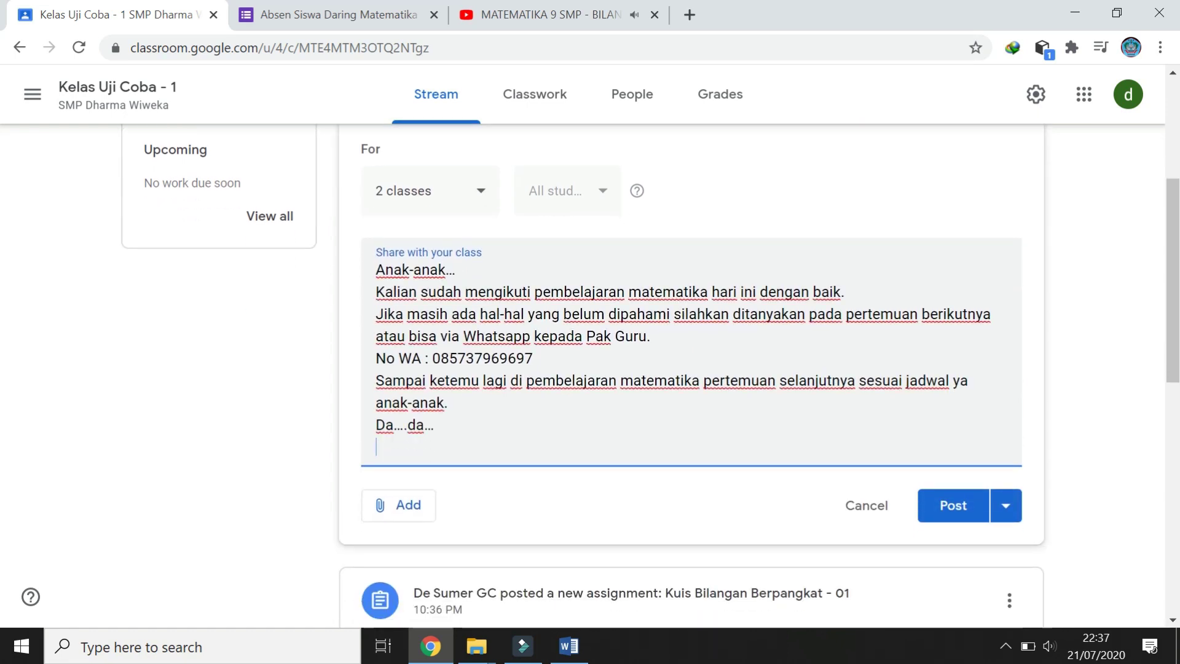
{"action": "scroll", "coordinate": [604, 391], "scroll_direction": "down", "scroll_amount": 1}
{"action": "scroll", "coordinate": [604, 391], "scroll_direction": "up", "scroll_amount": 1}
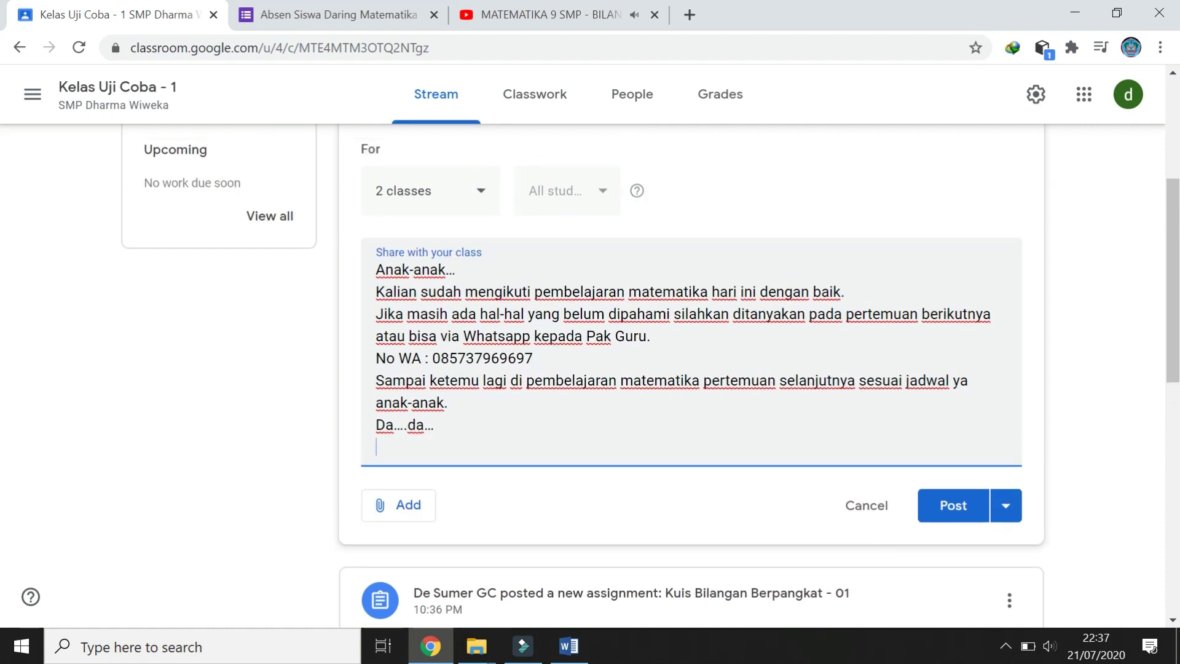
{"action": "scroll", "coordinate": [649, 376], "scroll_direction": "up", "scroll_amount": 1}
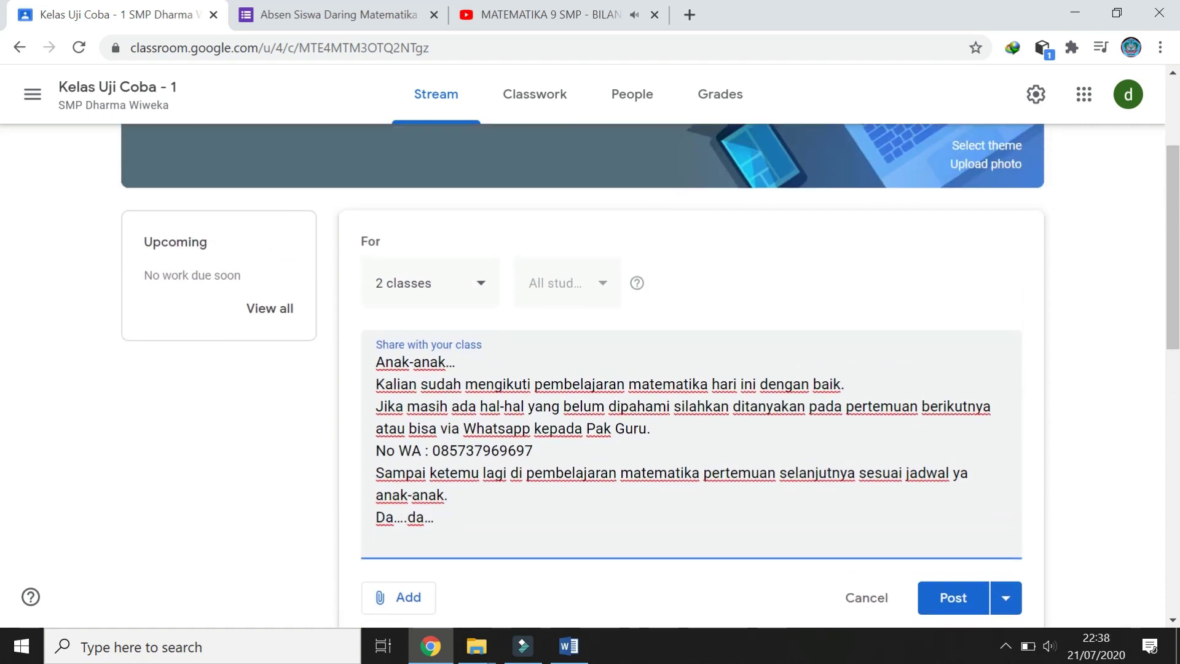
{"action": "scroll", "coordinate": [935, 545], "scroll_direction": "down", "scroll_amount": 1}
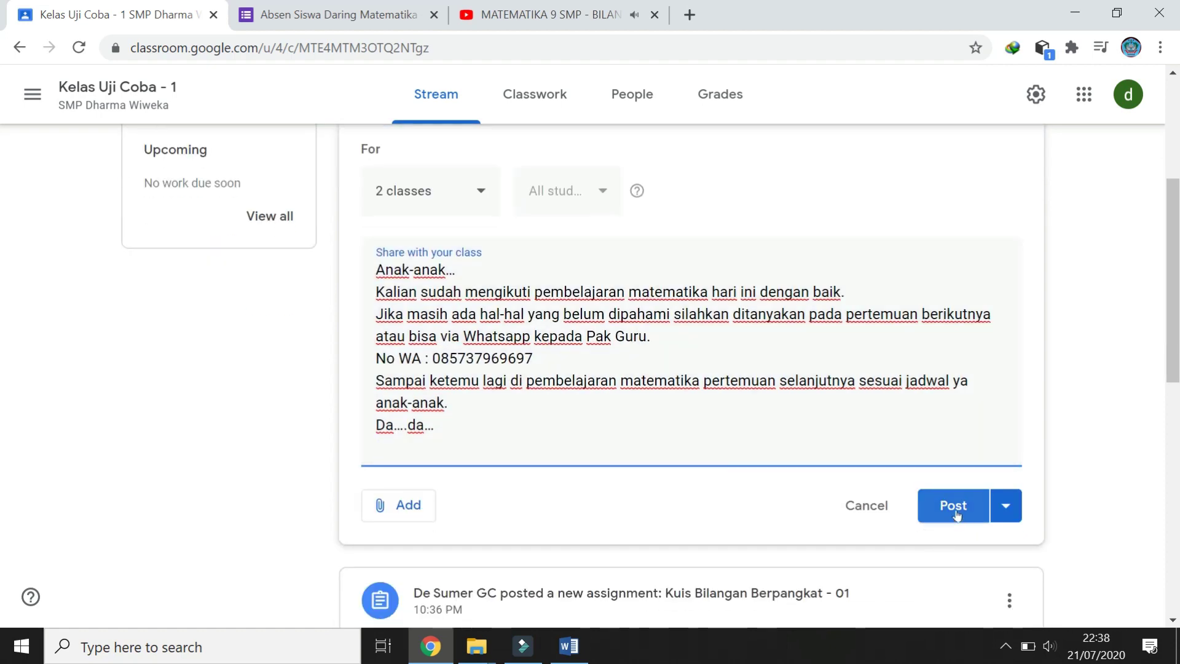
{"action": "left_click", "coordinate": [955, 514]}
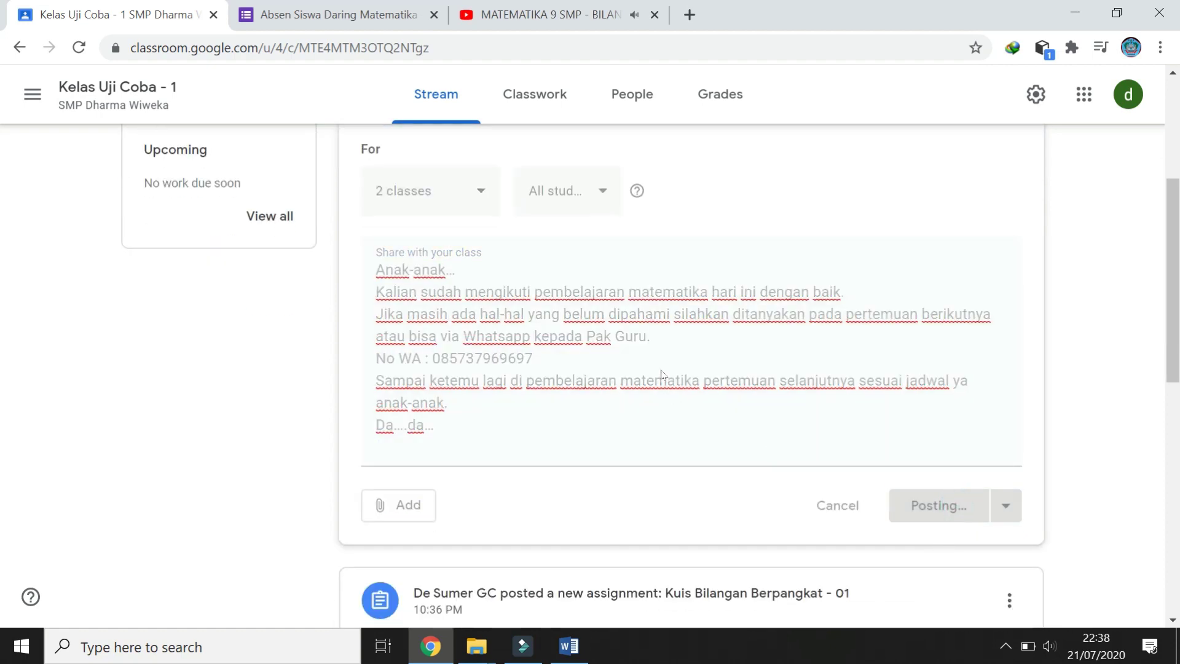
Review the class stream from the closing message through the quiz and material posts to the opening greeting.
{"action": "scroll", "coordinate": [663, 370], "scroll_direction": "down", "scroll_amount": 2}
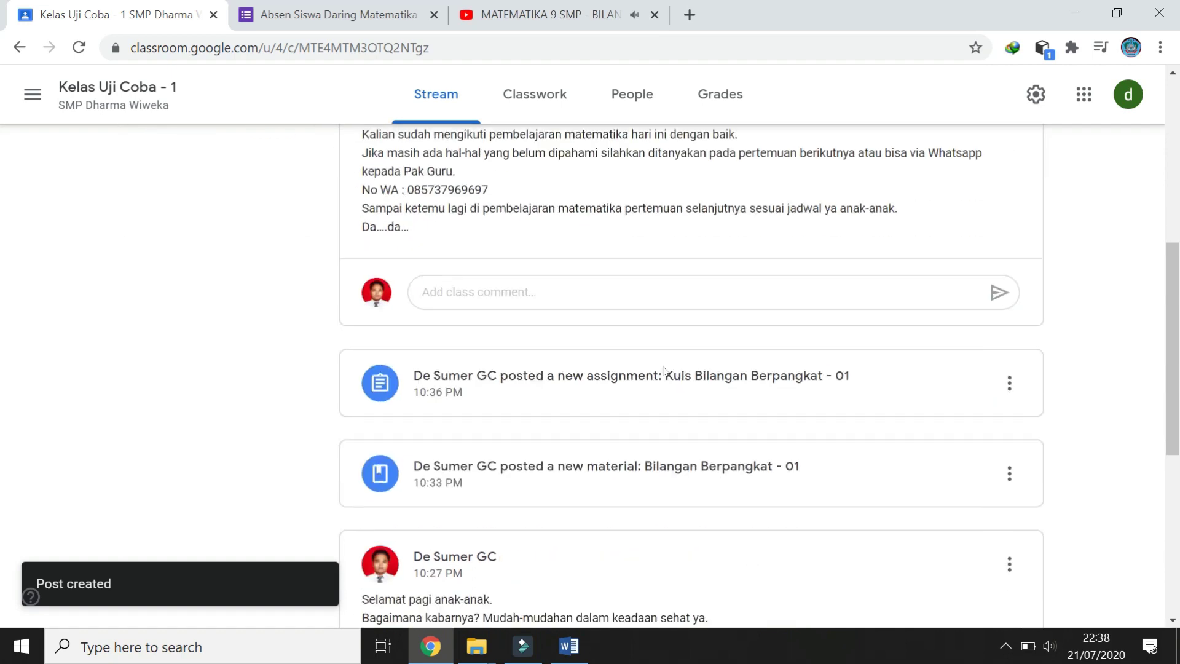
{"action": "scroll", "coordinate": [663, 370], "scroll_direction": "down", "scroll_amount": 5}
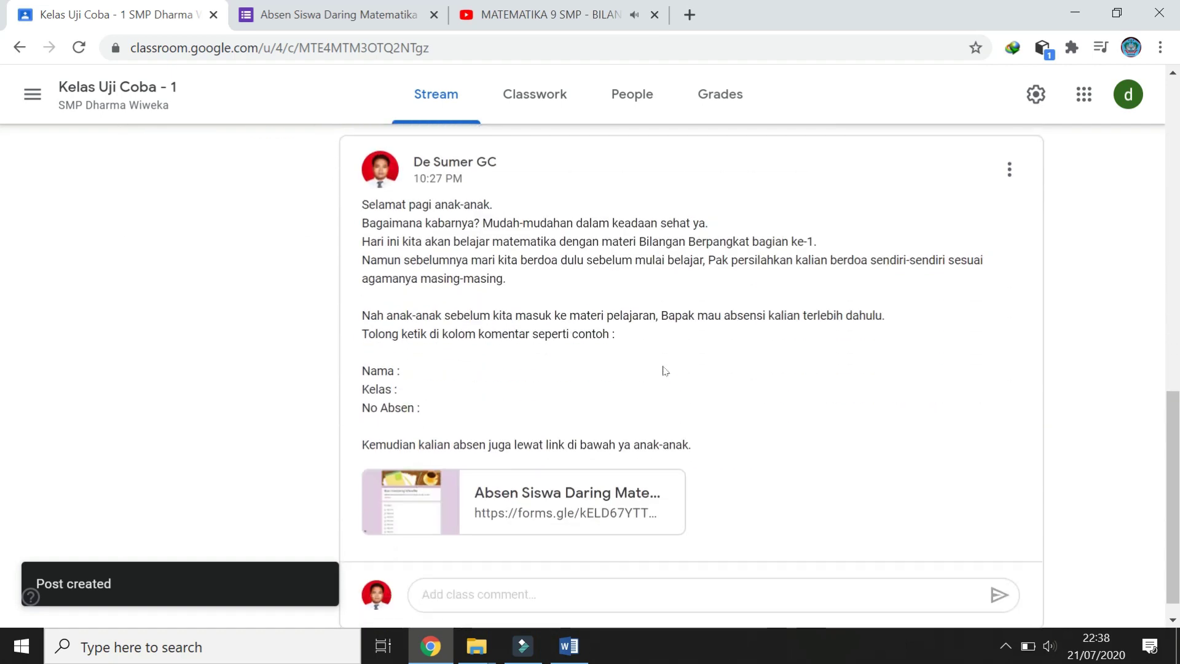
{"action": "scroll", "coordinate": [664, 370], "scroll_direction": "up", "scroll_amount": 6}
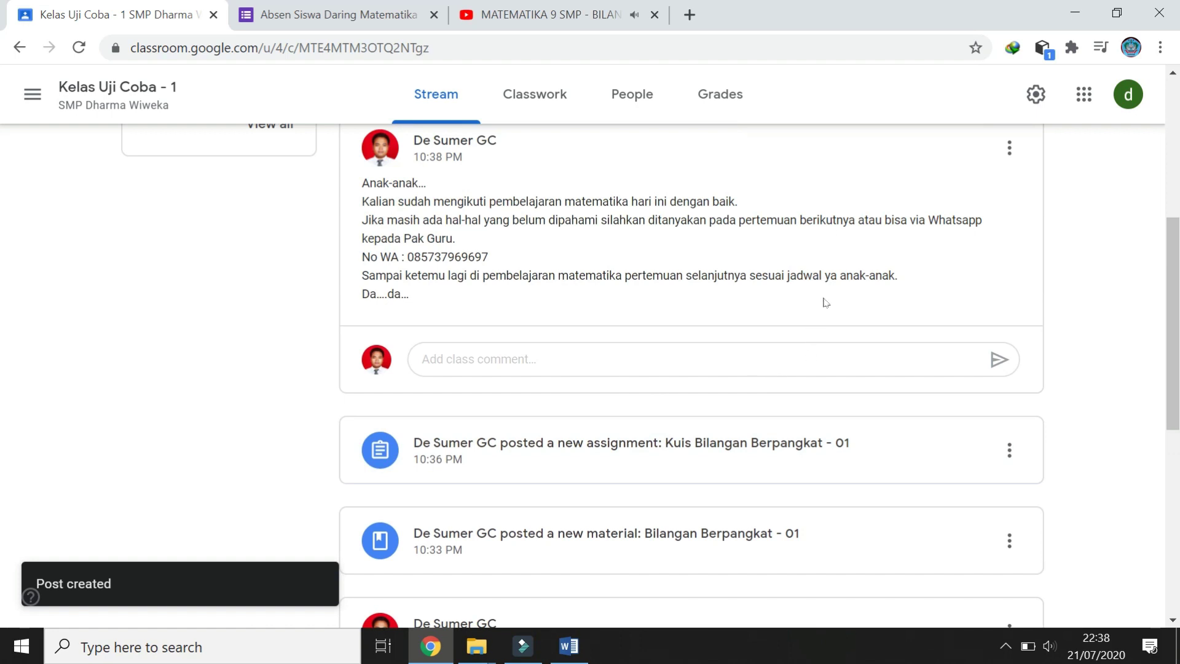
{"action": "scroll", "coordinate": [826, 304], "scroll_direction": "up", "scroll_amount": 1}
{"action": "scroll", "coordinate": [826, 307], "scroll_direction": "up", "scroll_amount": 1}
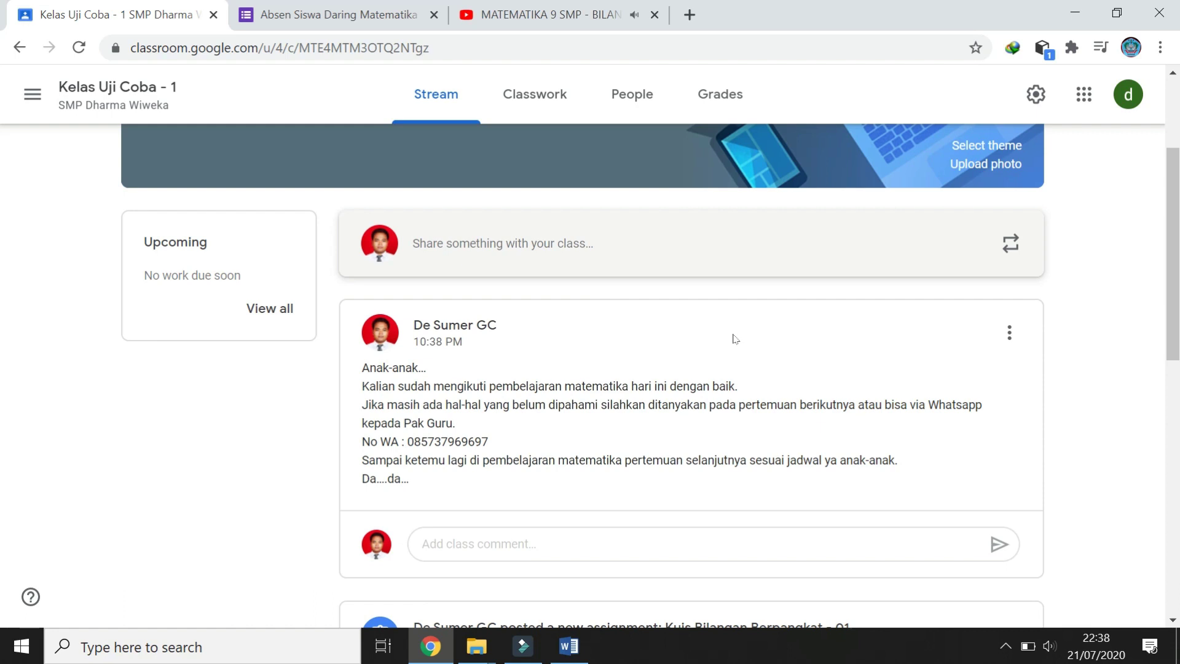
{"action": "scroll", "coordinate": [735, 339], "scroll_direction": "down", "scroll_amount": 2}
{"action": "scroll", "coordinate": [746, 341], "scroll_direction": "down", "scroll_amount": 1}
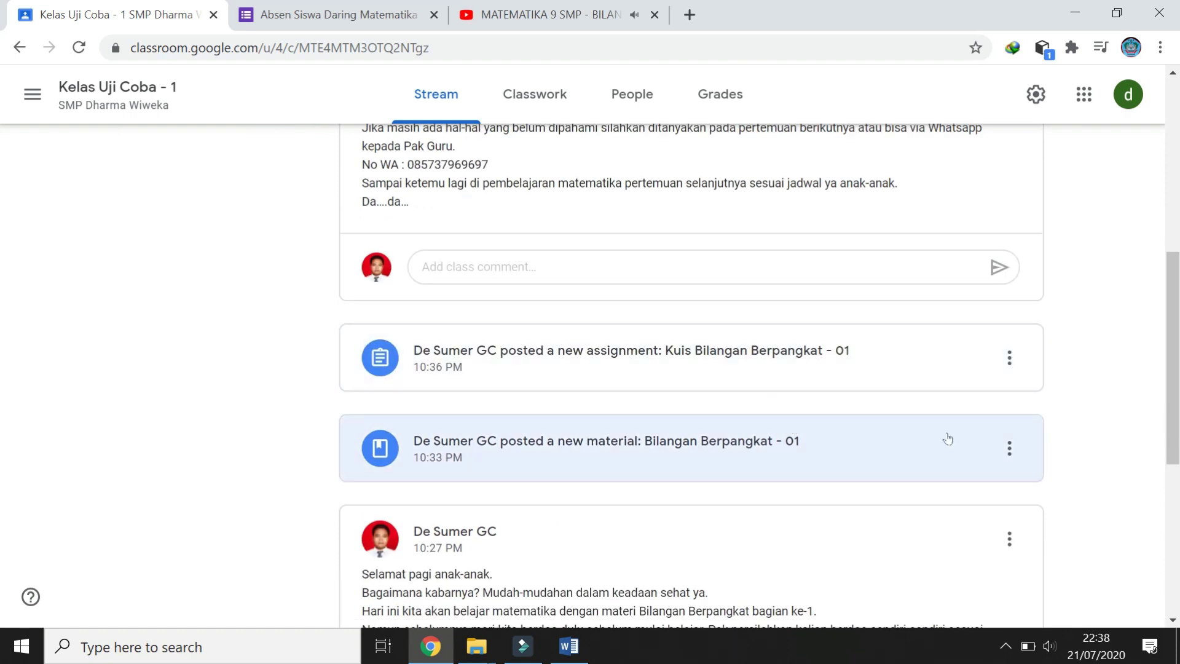
{"action": "scroll", "coordinate": [940, 446], "scroll_direction": "down", "scroll_amount": 1}
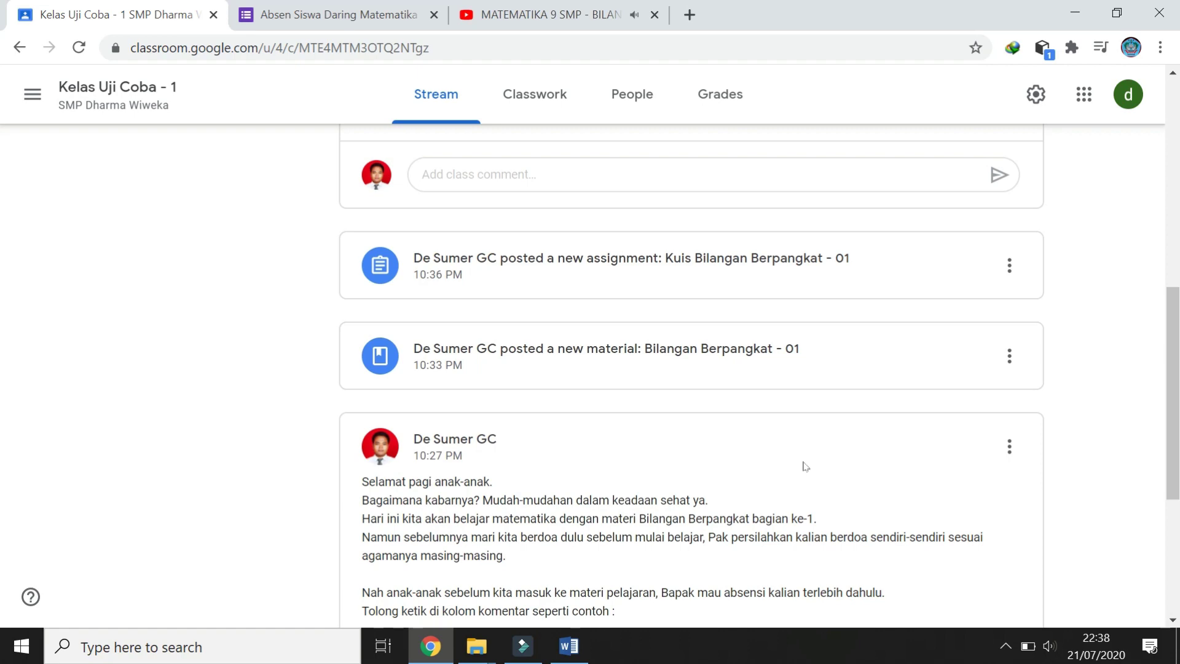
{"action": "scroll", "coordinate": [806, 466], "scroll_direction": "up", "scroll_amount": 2}
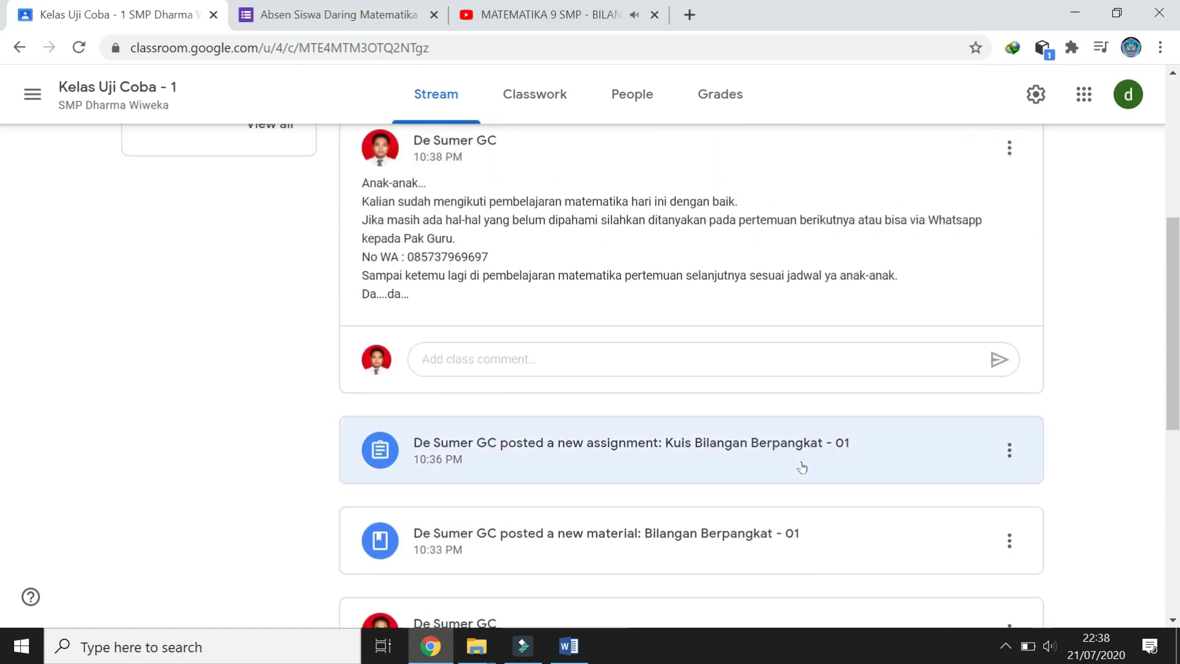
{"action": "scroll", "coordinate": [802, 467], "scroll_direction": "up", "scroll_amount": 3}
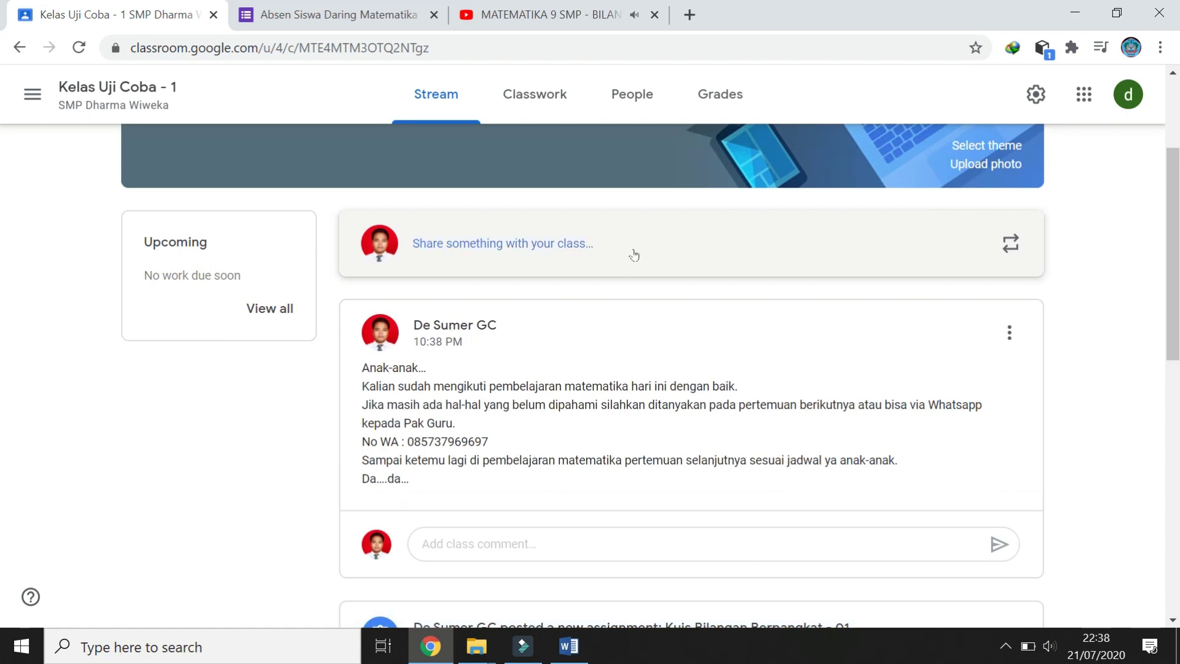
{"action": "scroll", "coordinate": [519, 400], "scroll_direction": "up", "scroll_amount": 2}
{"action": "scroll", "coordinate": [534, 449], "scroll_direction": "down", "scroll_amount": 2}
{"action": "scroll", "coordinate": [431, 369], "scroll_direction": "down", "scroll_amount": 2}
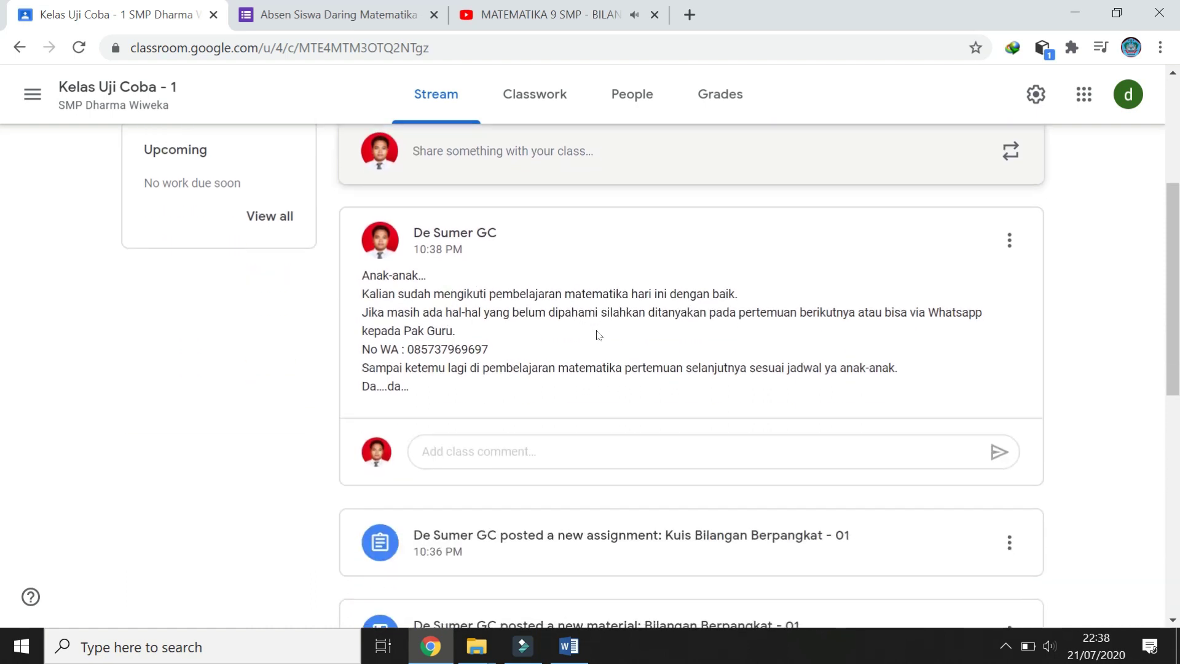
{"action": "scroll", "coordinate": [600, 335], "scroll_direction": "down", "scroll_amount": 2}
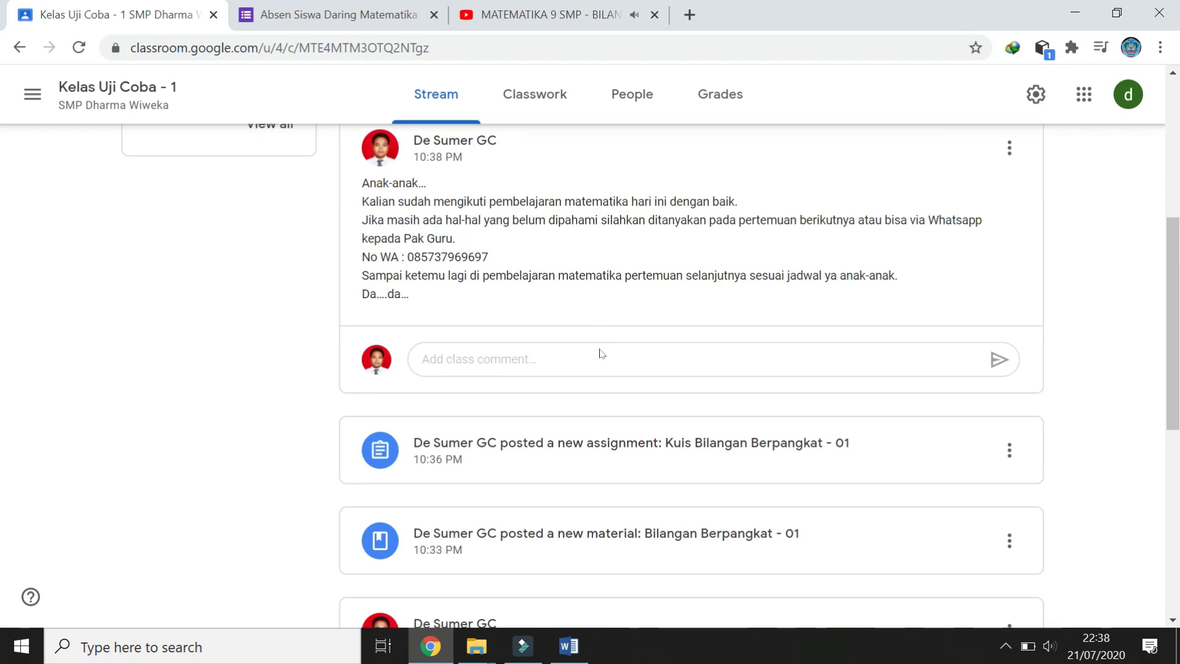
Switch to the Word document Salam Pembuka and copy the link under the Absen dan Jurnal mengajar guru secara daring heading.
{"action": "left_click", "coordinate": [570, 646]}
{"action": "scroll", "coordinate": [632, 331], "scroll_direction": "up", "scroll_amount": 3}
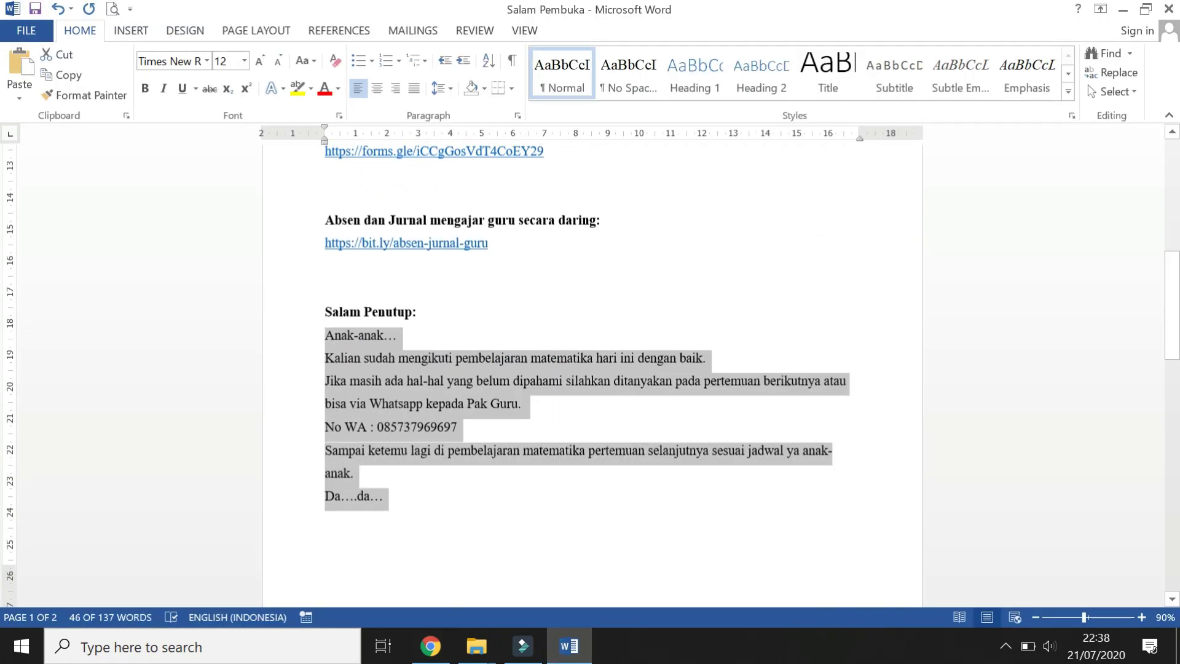
{"action": "scroll", "coordinate": [553, 342], "scroll_direction": "up", "scroll_amount": 2}
{"action": "left_click", "coordinate": [553, 342]}
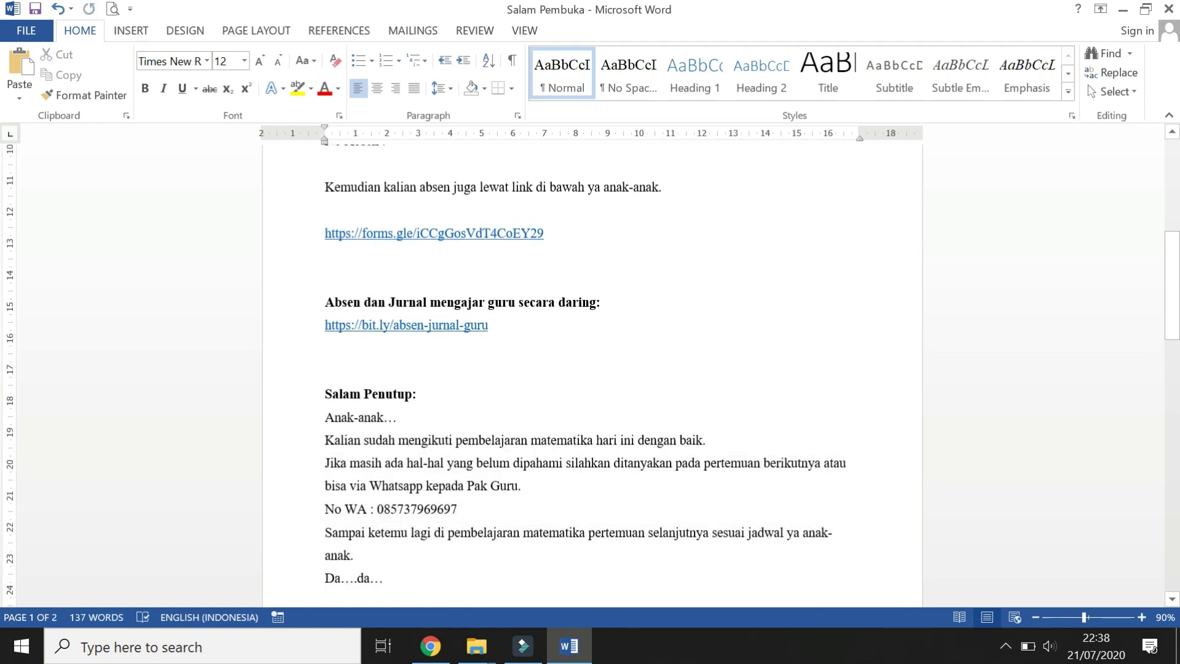
{"action": "left_click_drag", "start_coordinate": [495, 329], "coordinate": [338, 341]}
{"action": "key", "text": "ctrl+c"}
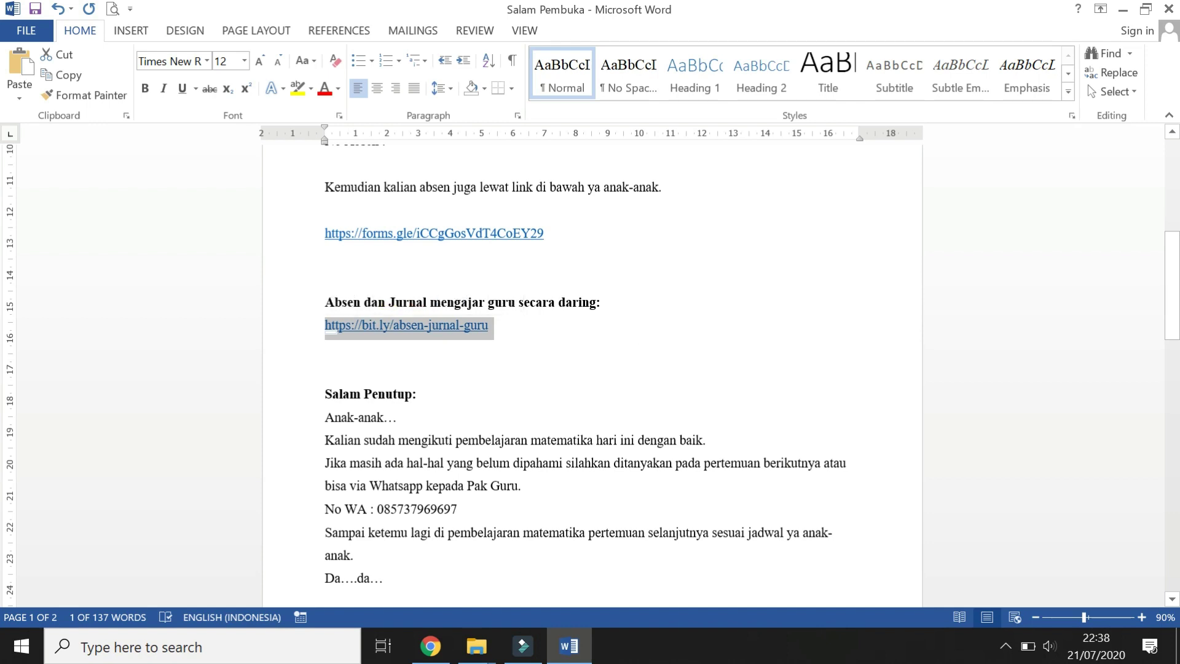
{"action": "left_click", "coordinate": [430, 645]}
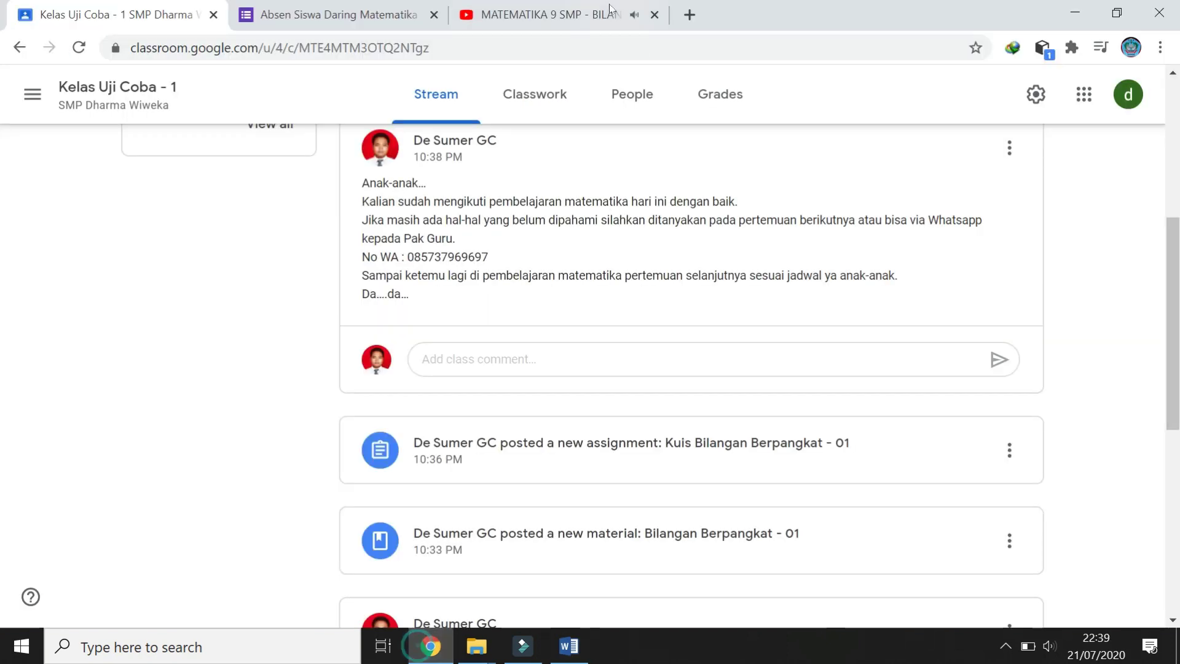
{"action": "left_click", "coordinate": [689, 14]}
{"action": "key", "text": "ctrl+v"}
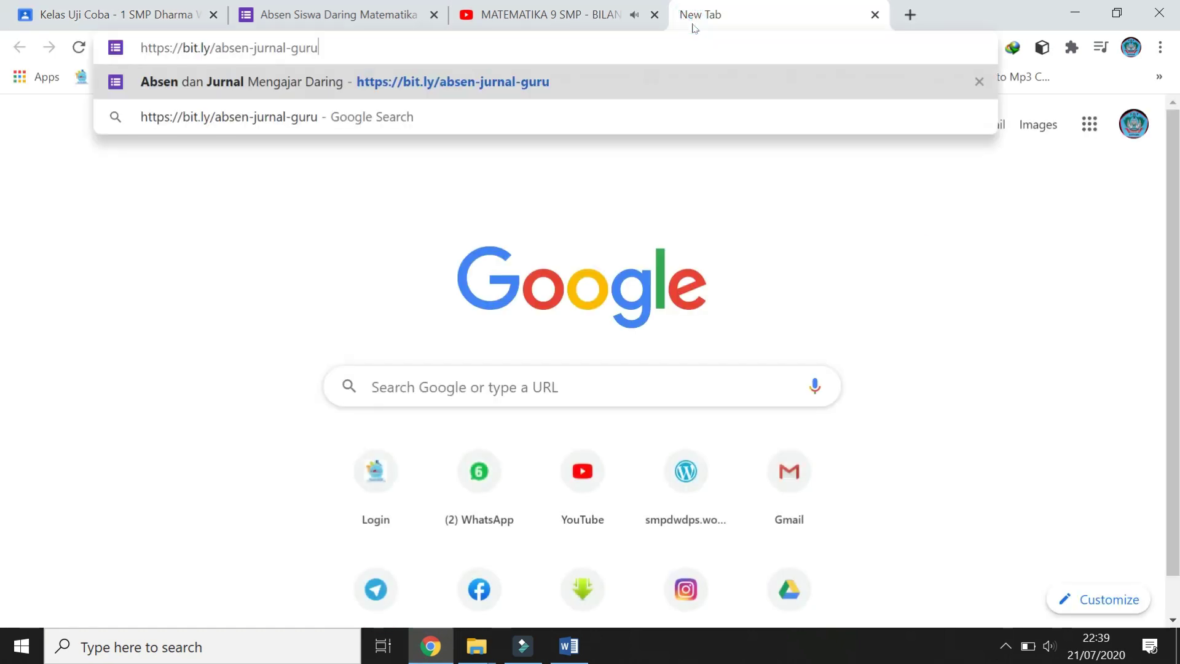
{"action": "key", "text": "Return"}
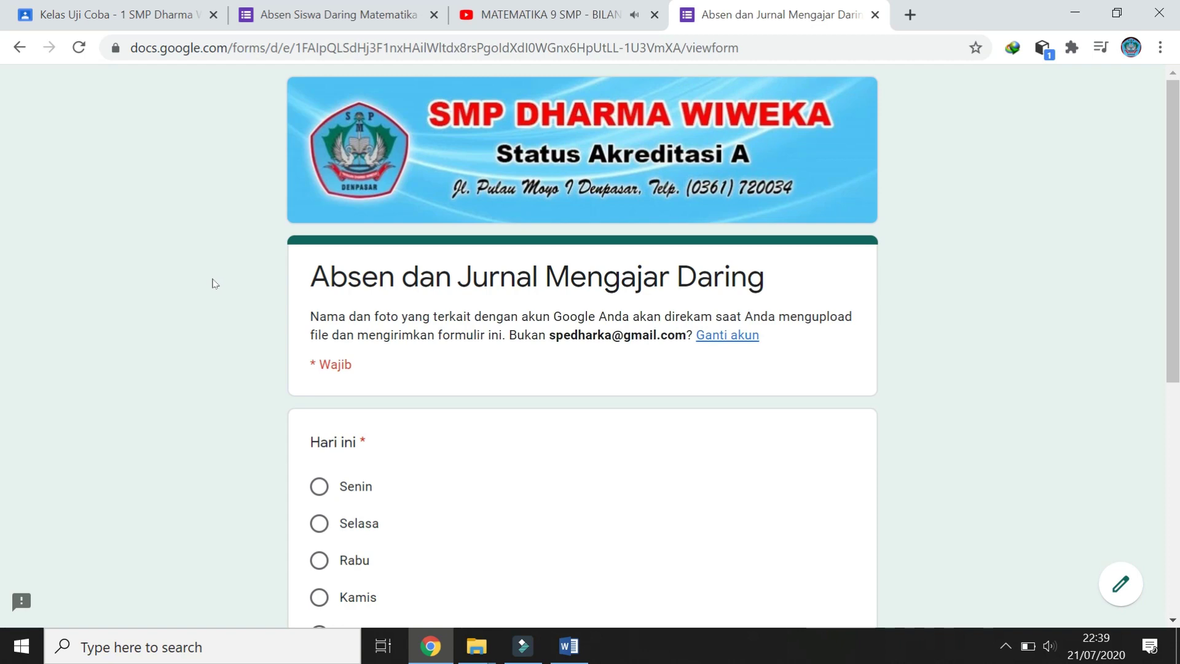
{"action": "scroll", "coordinate": [214, 283], "scroll_direction": "down", "scroll_amount": 2}
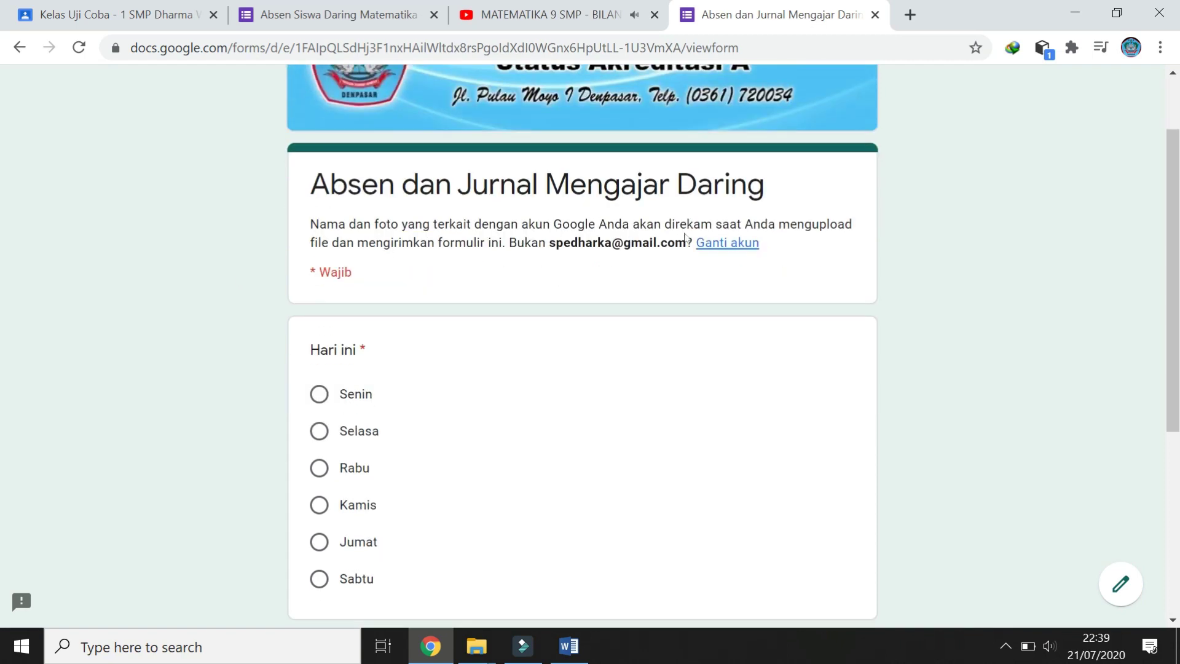
{"action": "scroll", "coordinate": [687, 252], "scroll_direction": "down", "scroll_amount": 1}
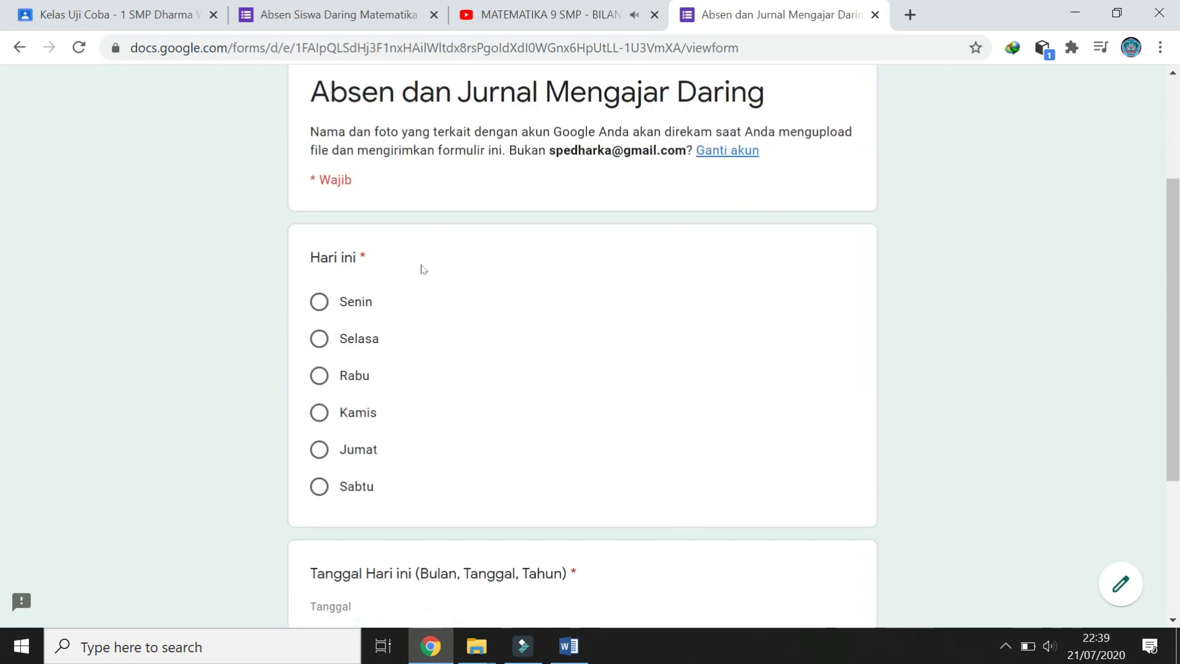
{"action": "scroll", "coordinate": [383, 337], "scroll_direction": "down", "scroll_amount": 2}
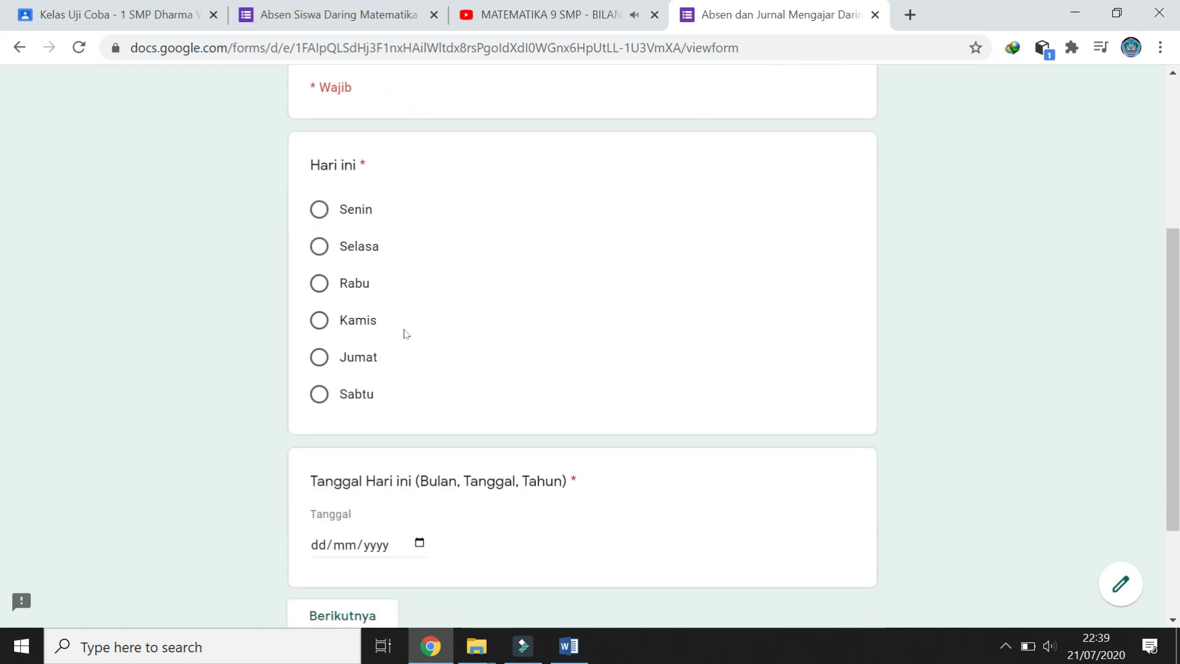
{"action": "scroll", "coordinate": [403, 332], "scroll_direction": "down", "scroll_amount": 3}
{"action": "scroll", "coordinate": [390, 402], "scroll_direction": "up", "scroll_amount": 5}
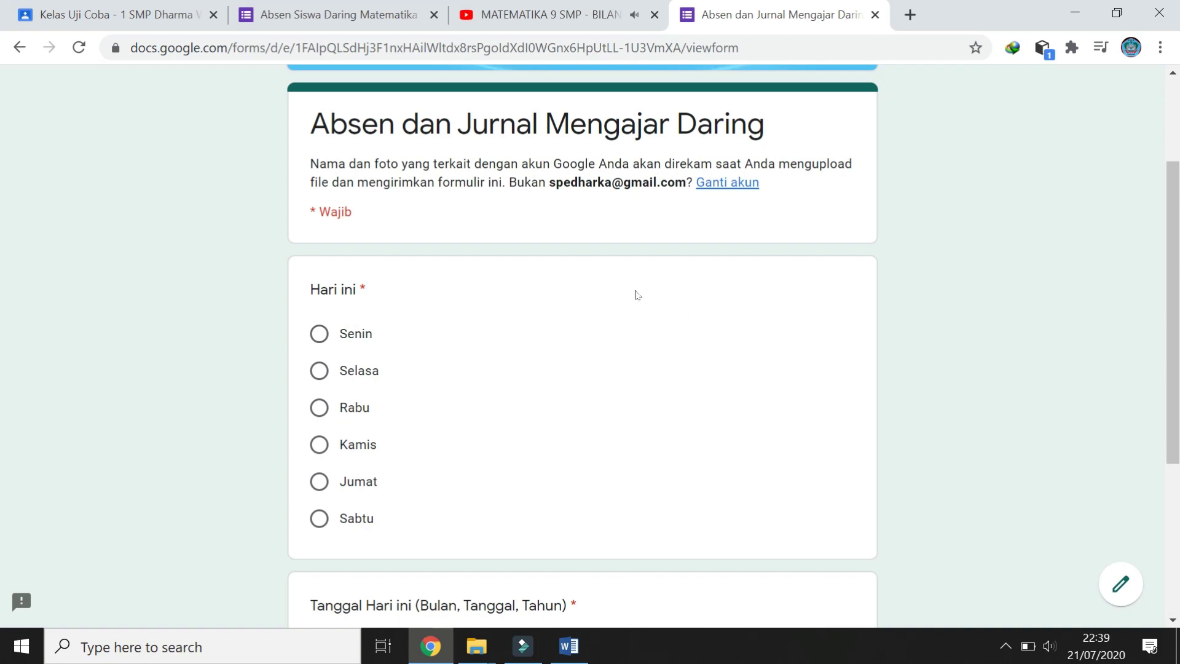
Return to the Kelas Uji Coba - 1 stream in Google Classroom and look over the posted closing message.
{"action": "left_click", "coordinate": [131, 24]}
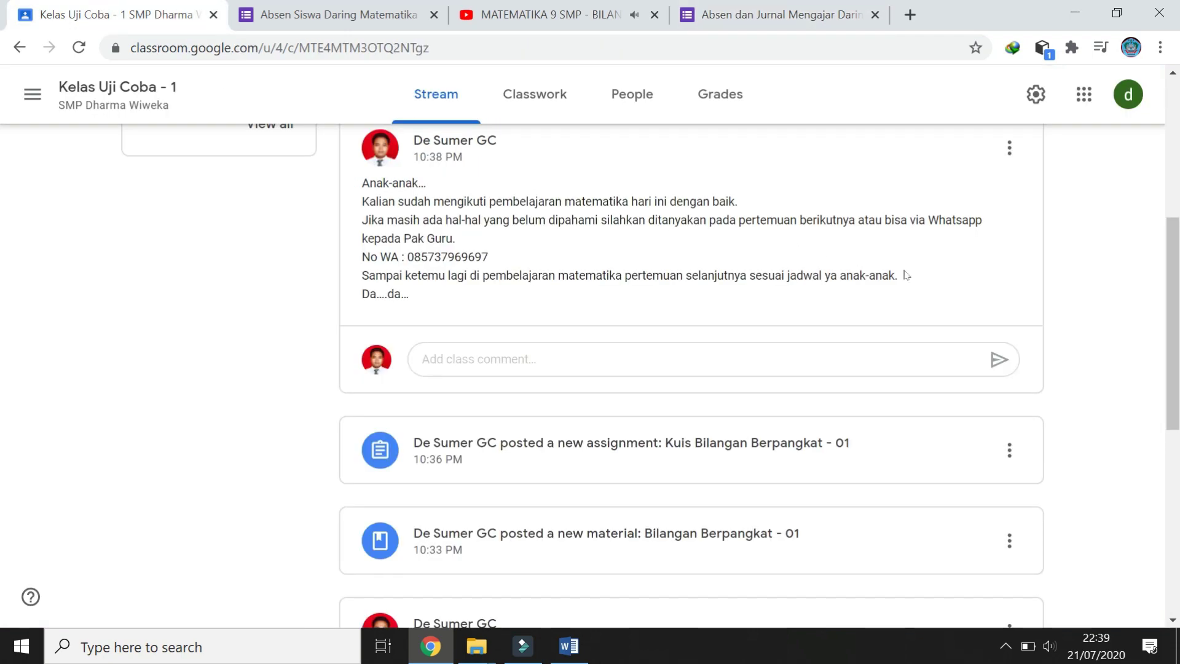
{"action": "scroll", "coordinate": [906, 275], "scroll_direction": "up", "scroll_amount": 1}
{"action": "scroll", "coordinate": [906, 275], "scroll_direction": "down", "scroll_amount": 1}
{"action": "scroll", "coordinate": [906, 274], "scroll_direction": "up", "scroll_amount": 2}
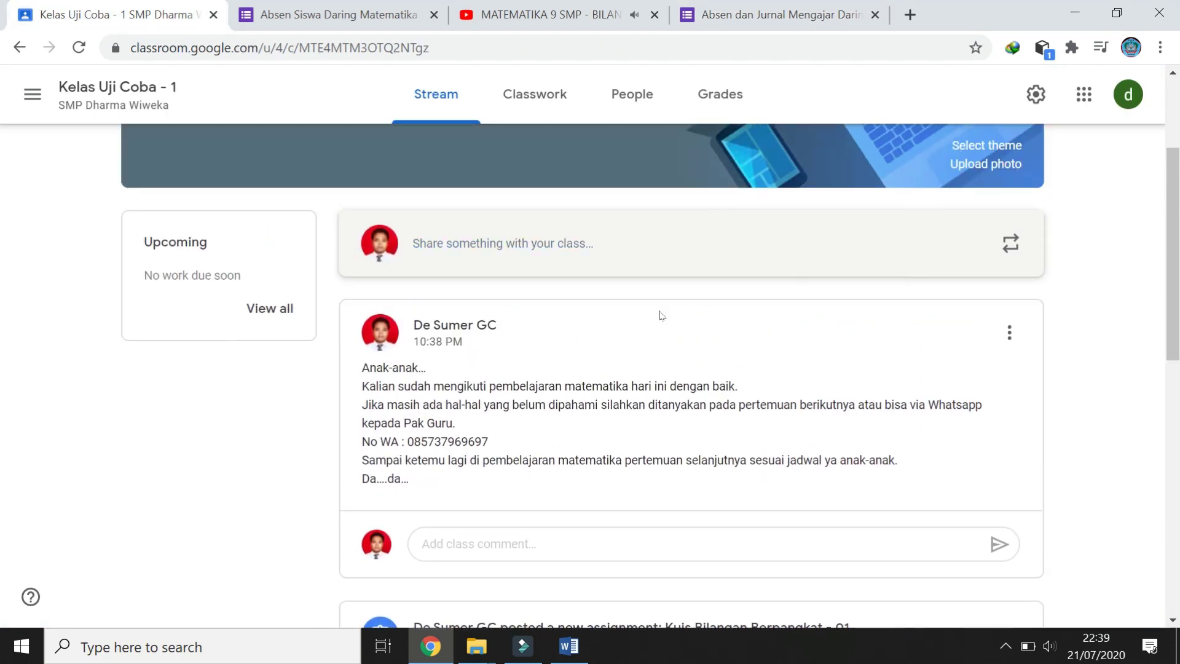
{"action": "scroll", "coordinate": [660, 316], "scroll_direction": "down", "scroll_amount": 1}
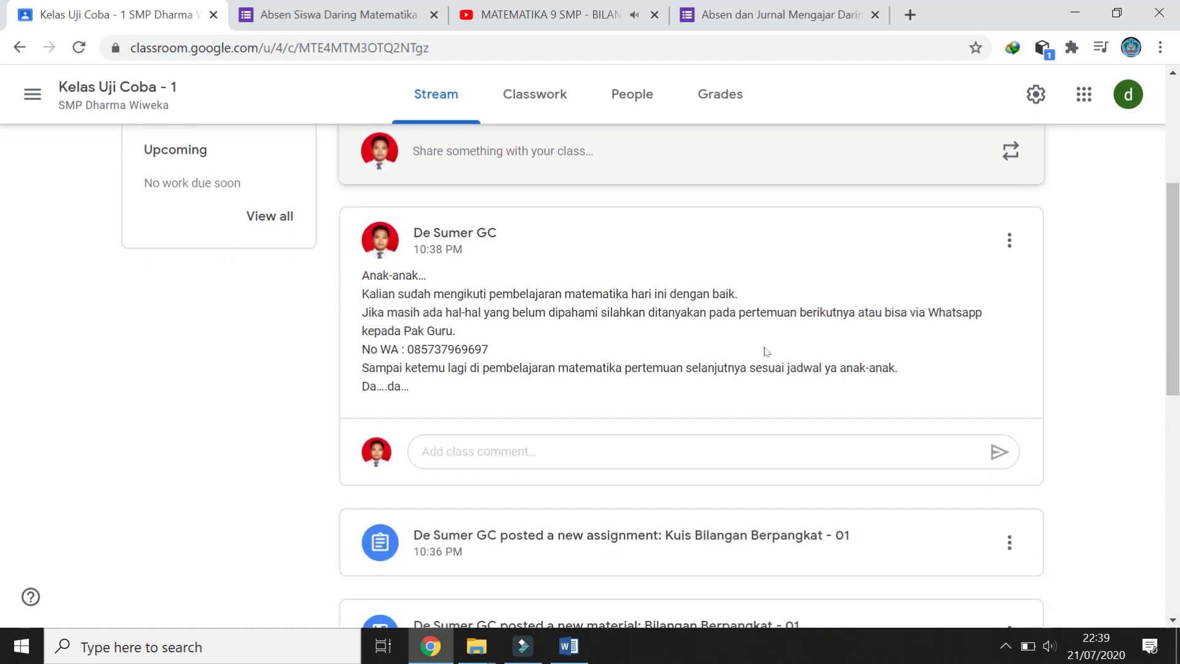
{"action": "scroll", "coordinate": [823, 316], "scroll_direction": "up", "scroll_amount": 2}
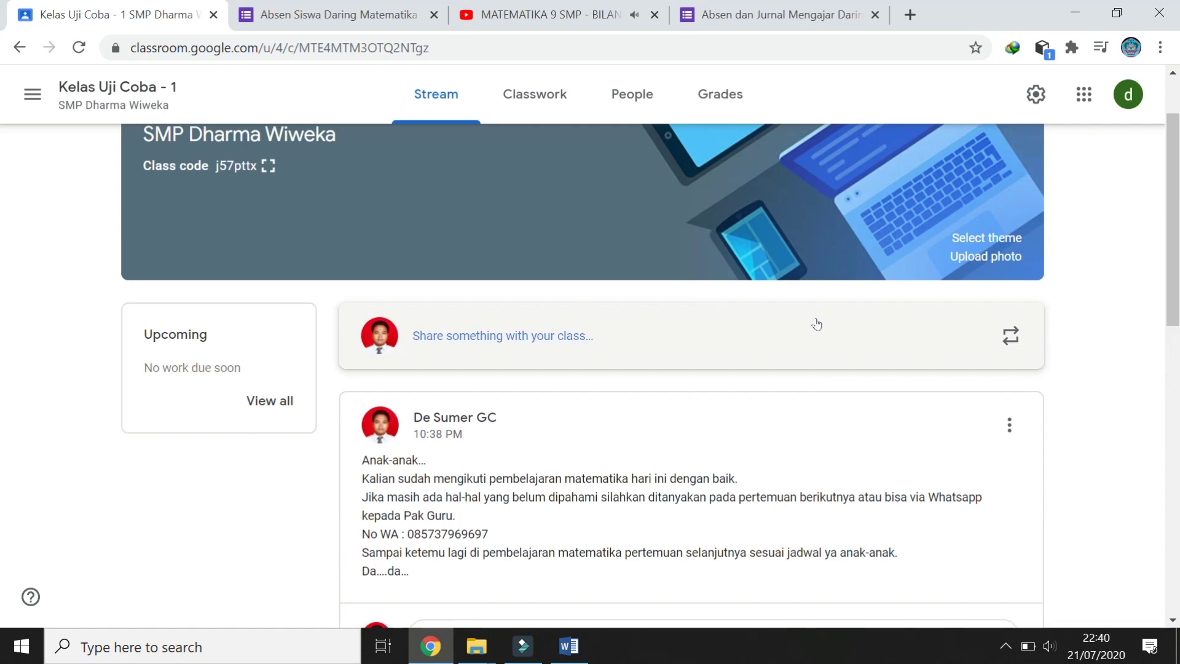